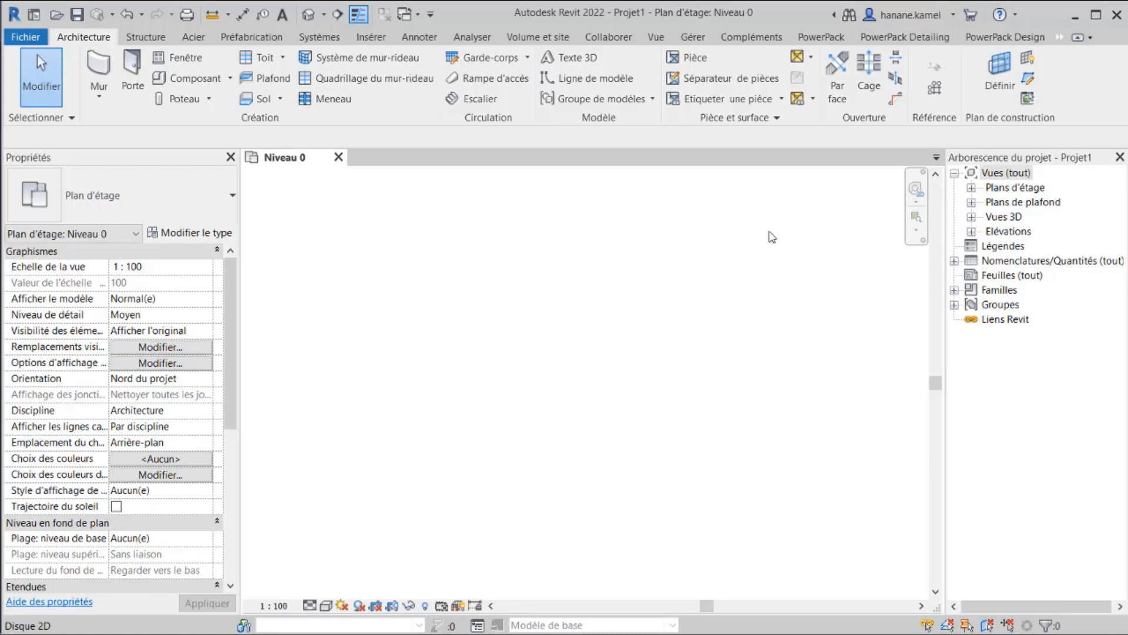
- Select the Niveau 0 floor plan in the project browser and check the project units
left_click(971, 187)
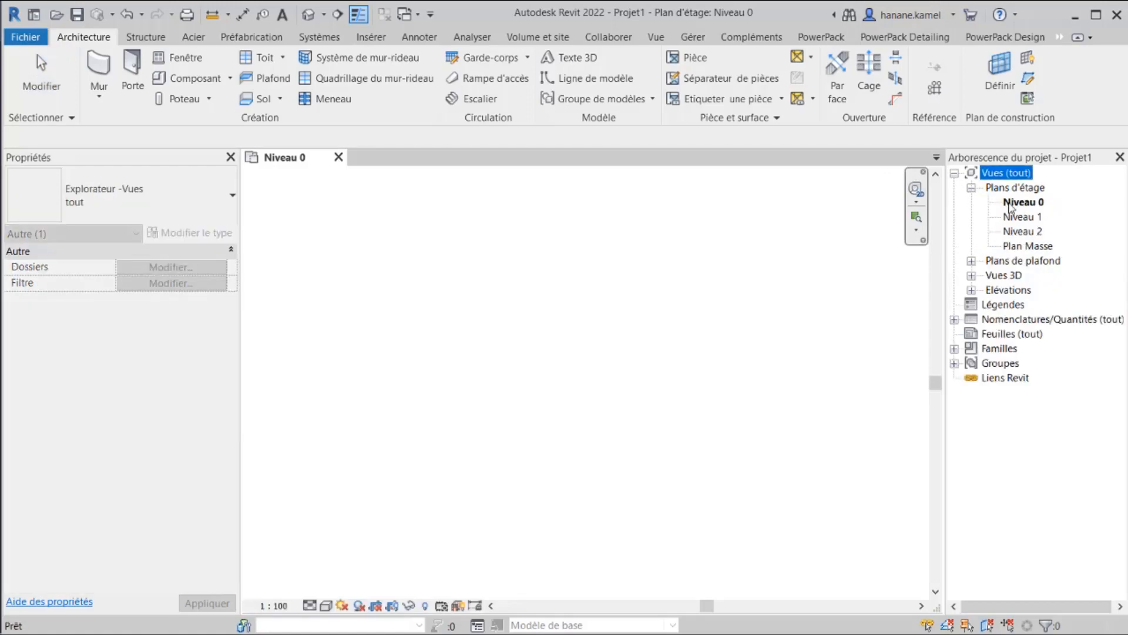
left_click(1011, 206)
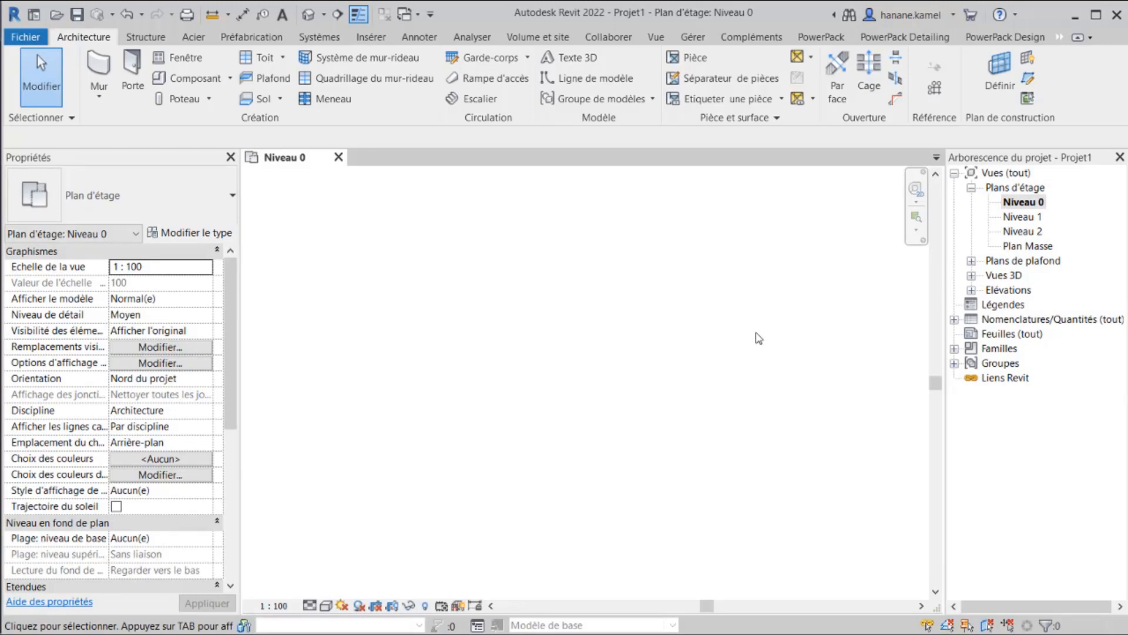
key("u")
key("n")
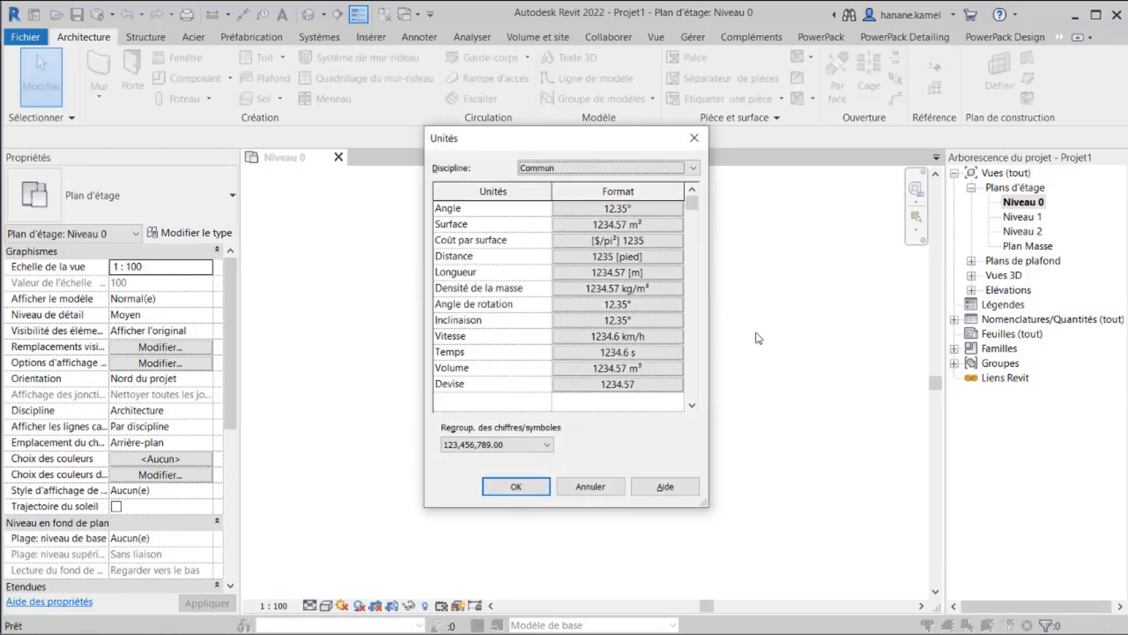
left_click(516, 486)
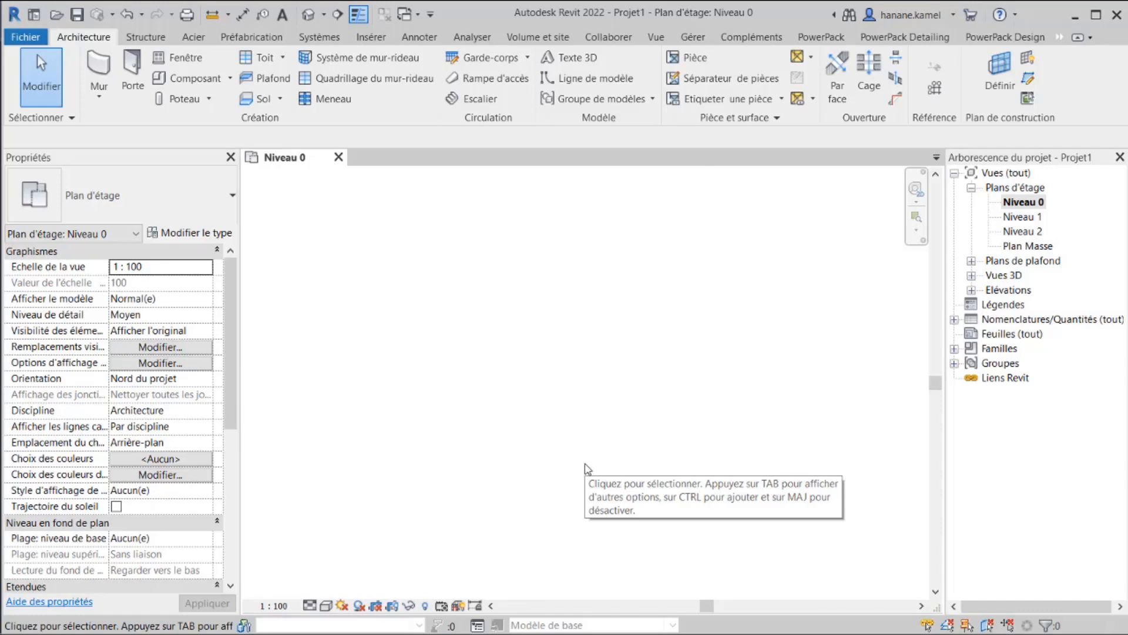
- Make the project base point (Point de base du projet) under Site visible in the Niveau 0 plan
left_click(185, 348)
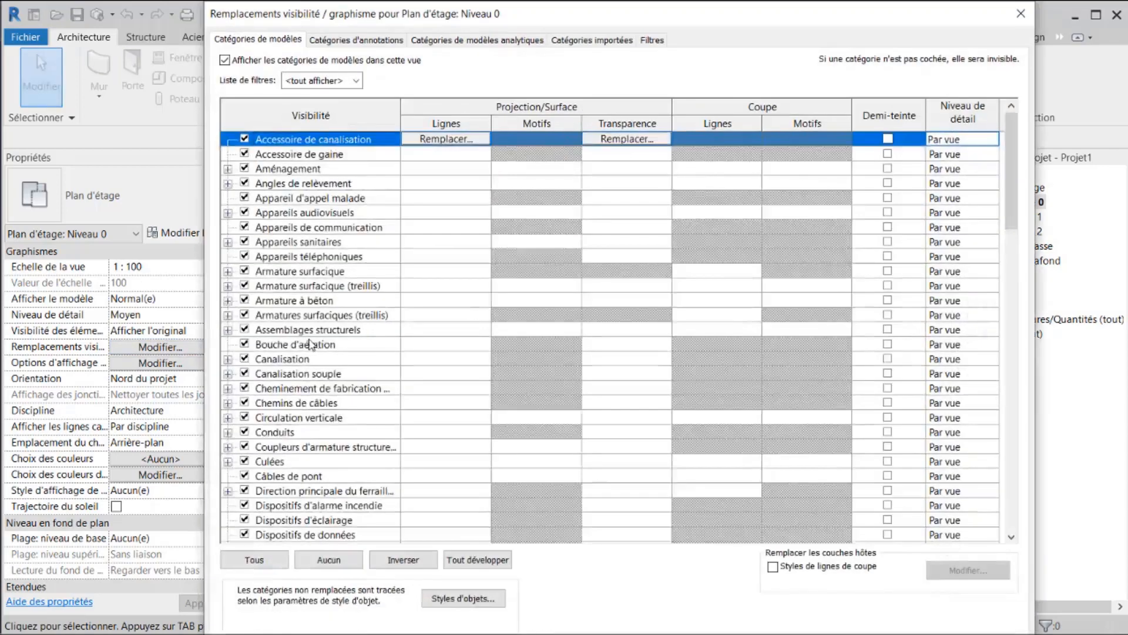
scroll(312, 345, "down", 9)
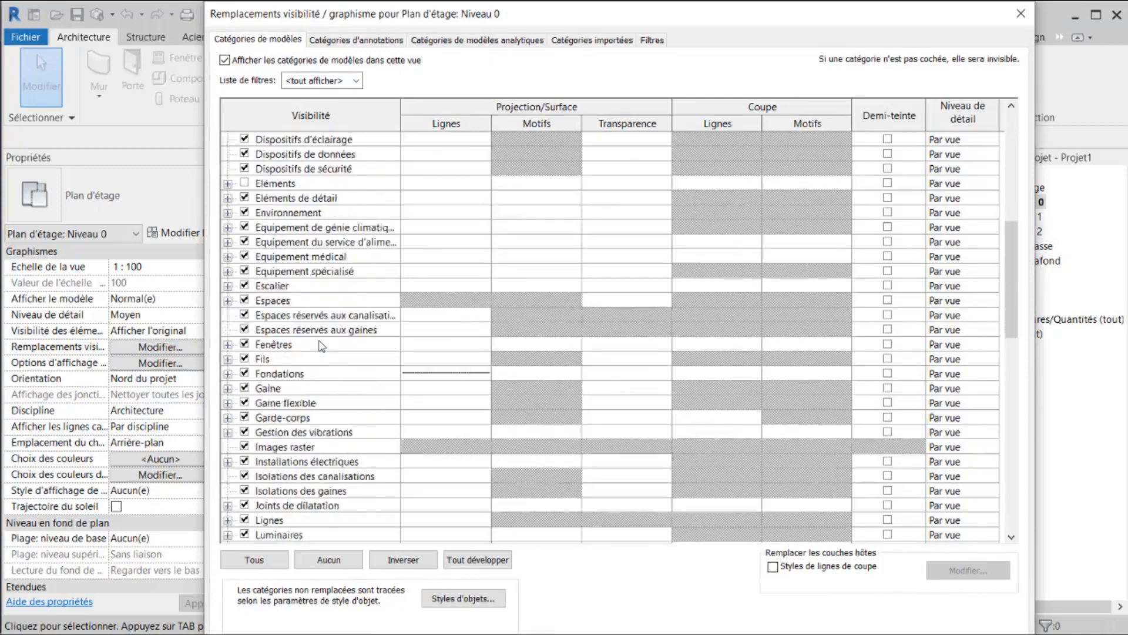
scroll(321, 347, "down", 10)
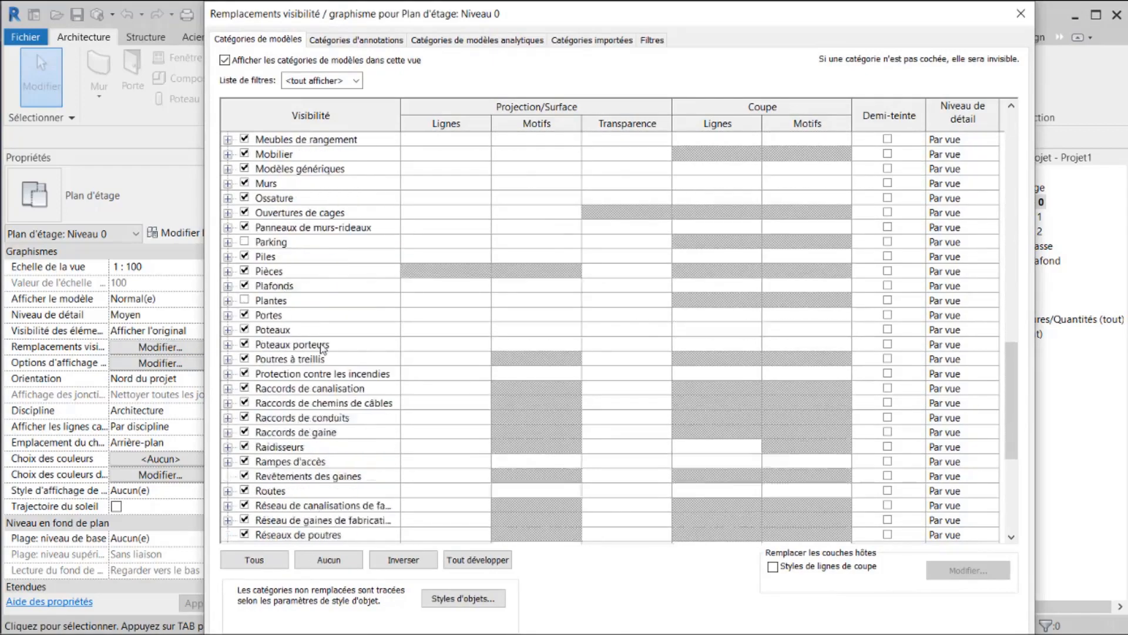
scroll(322, 347, "down", 8)
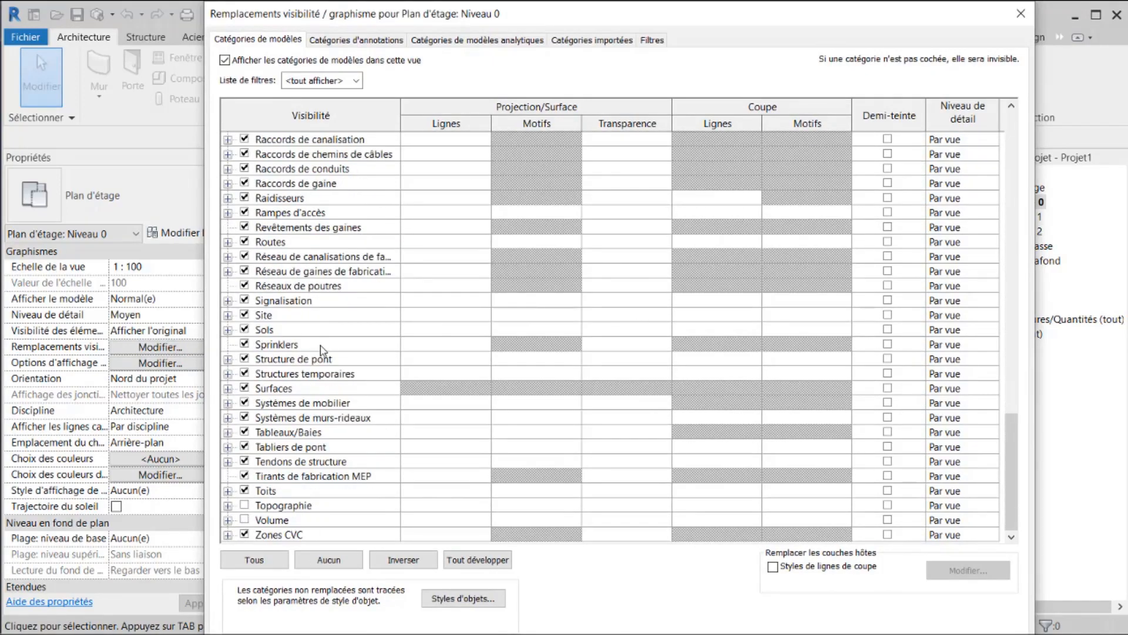
left_click(228, 315)
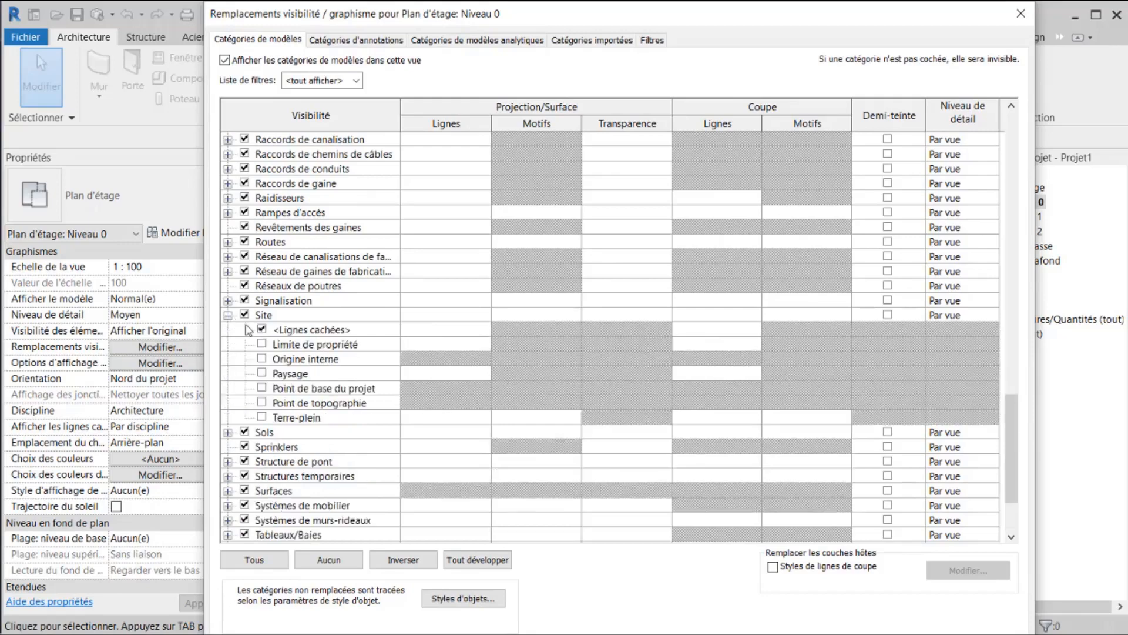
left_click(262, 388)
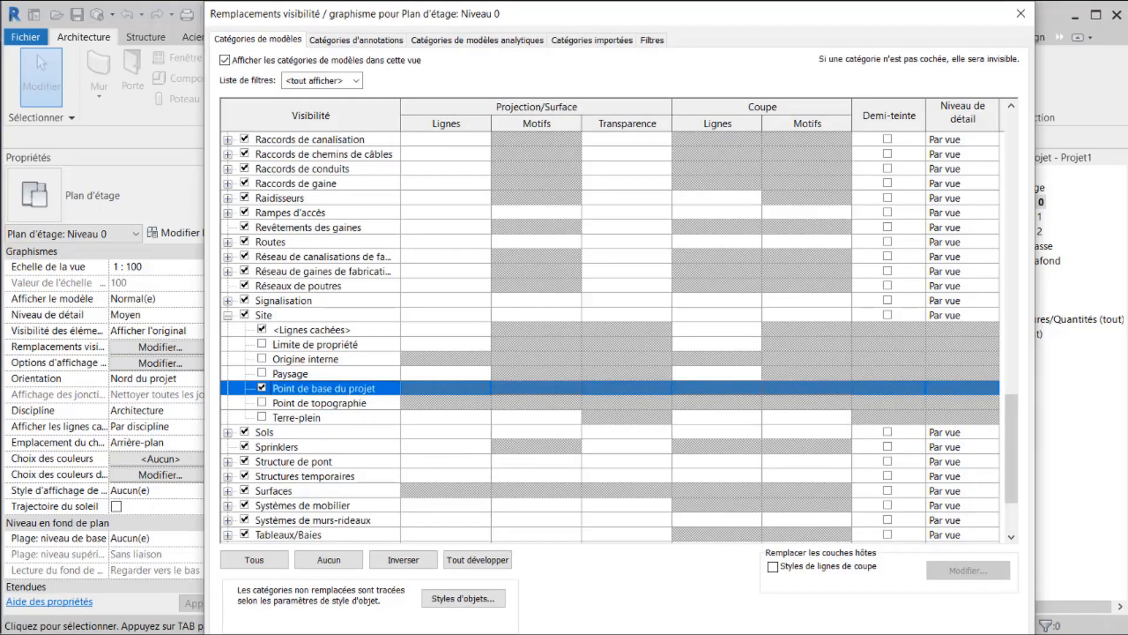
key("Return")
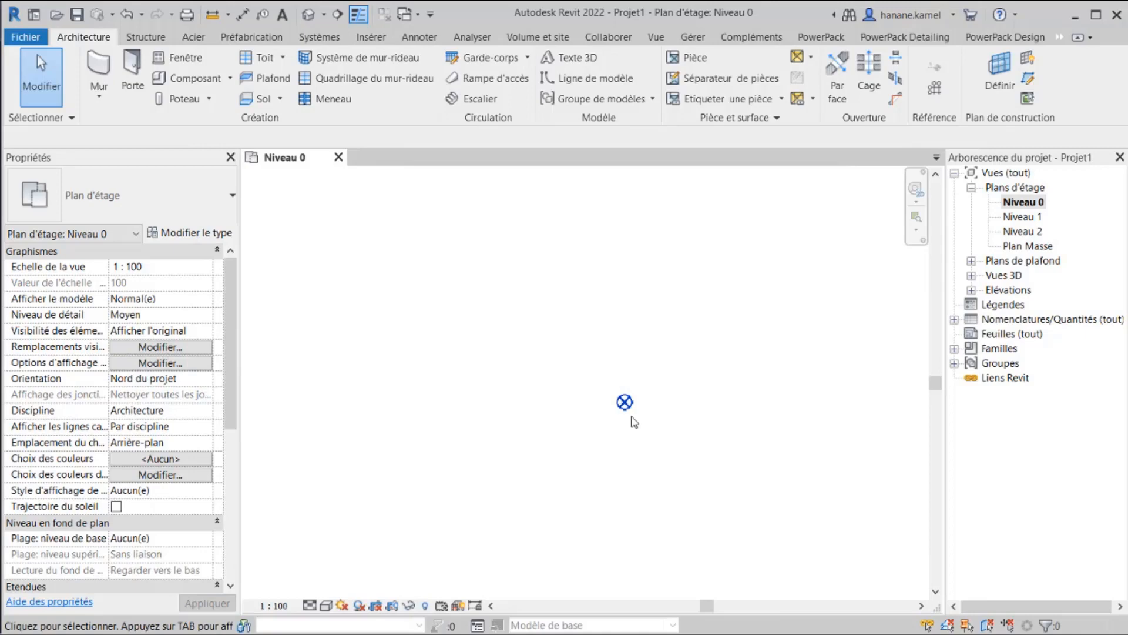
- Switch to AutoCAD to view the Pavillon - RDC drawing
mouse_move(552, 632)
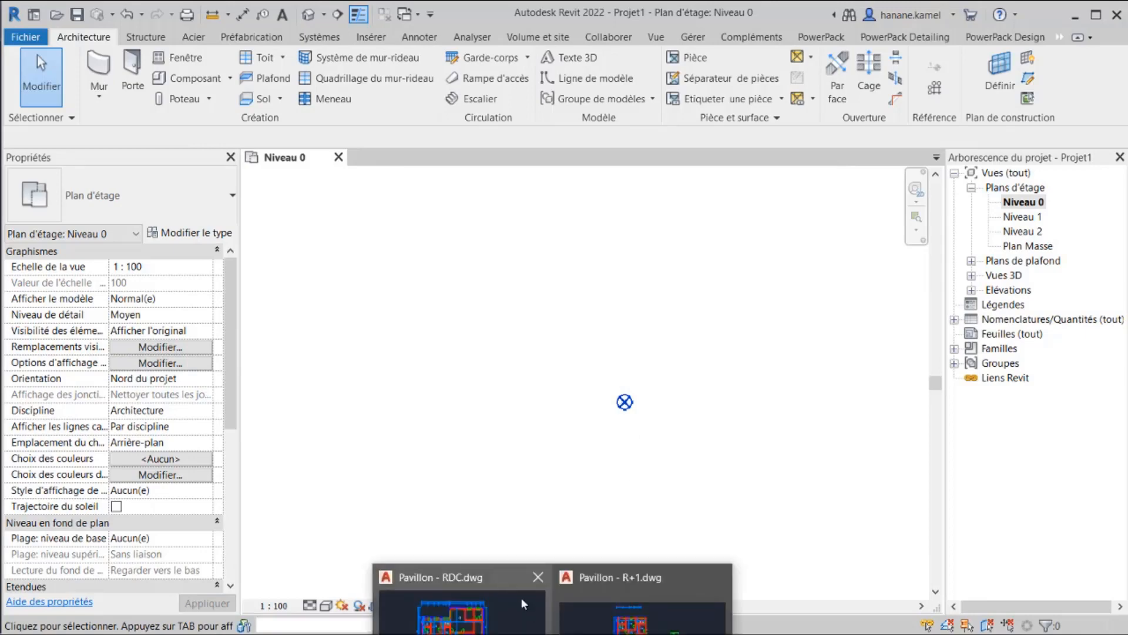
left_click(501, 581)
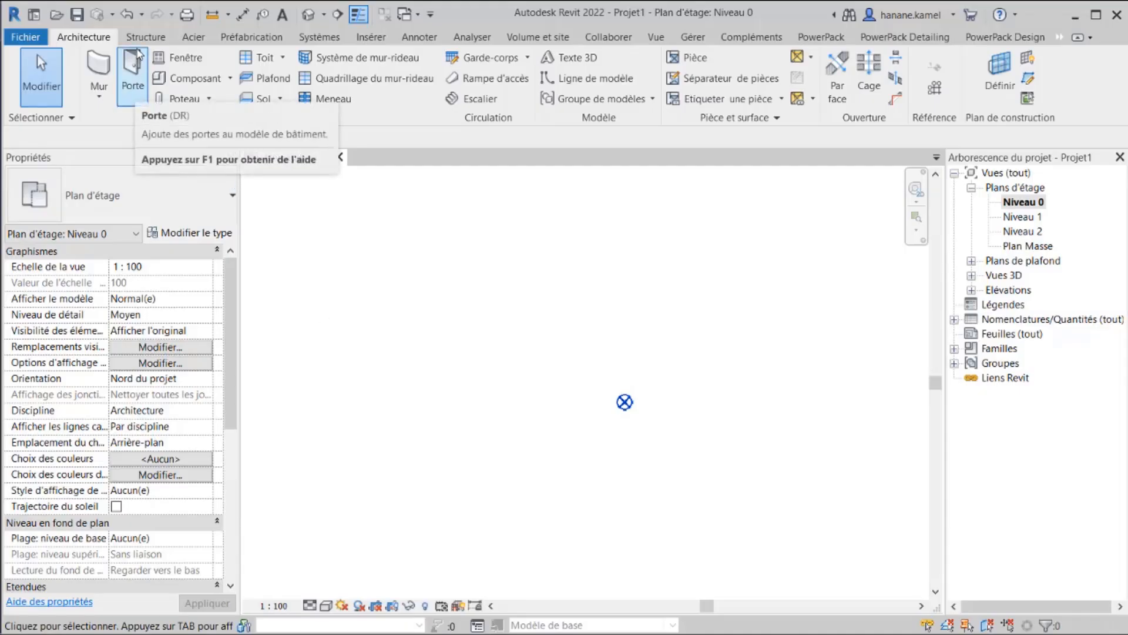
- Start a CAD link and choose Pavillon - RDC.dwg from the Wébinaire autocad à Revit folder
left_click(381, 37)
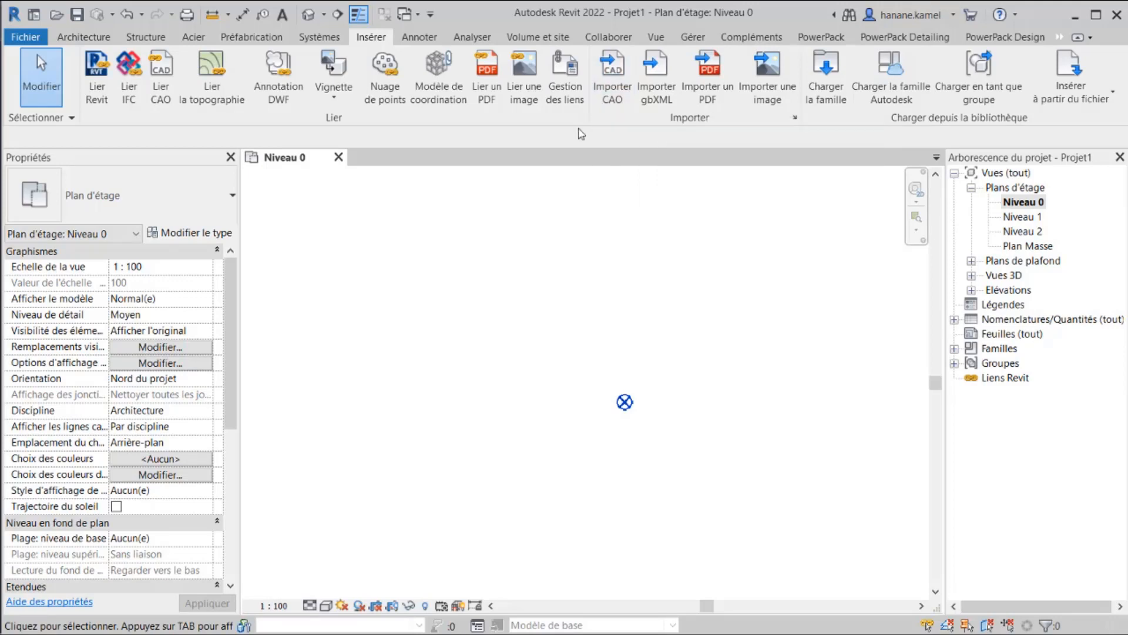
left_click(163, 98)
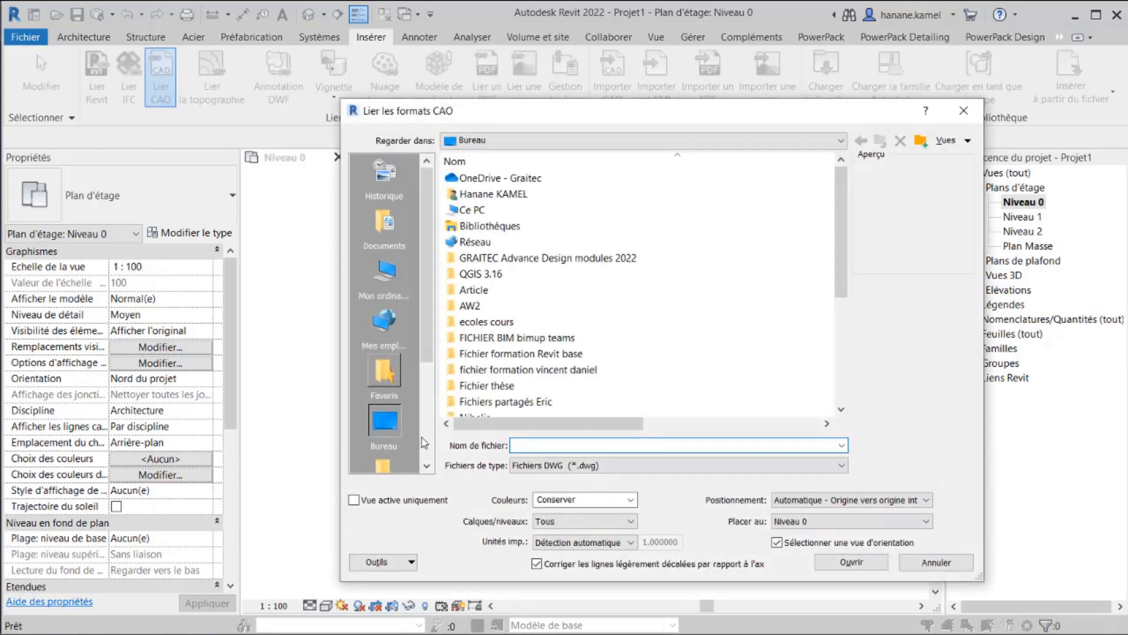
scroll(499, 342, "down", 4)
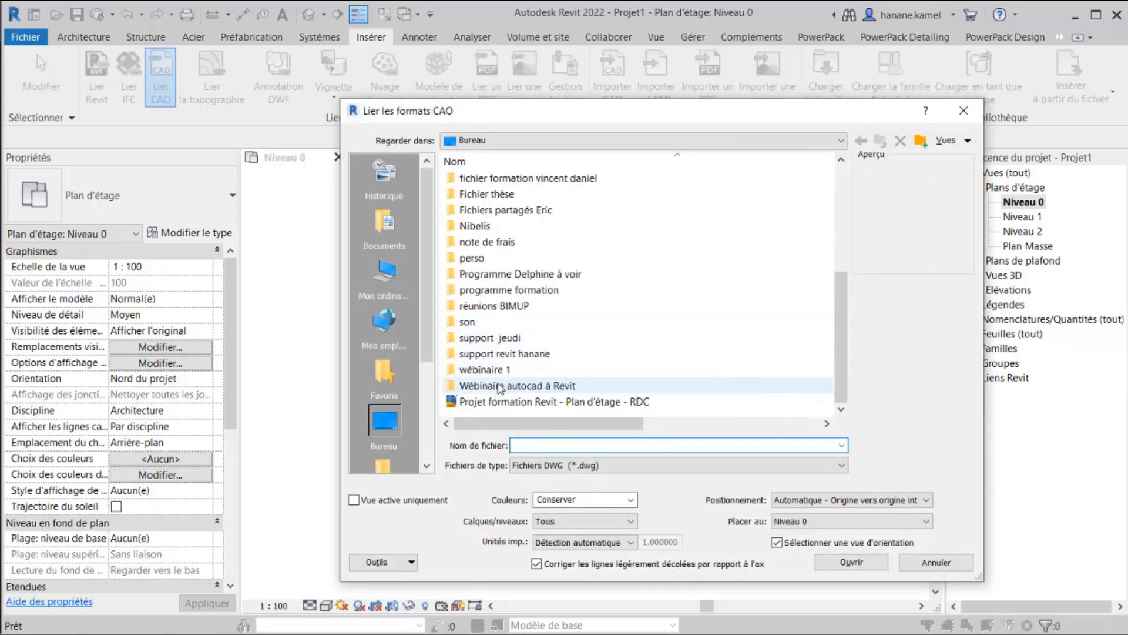
double_click(504, 386)
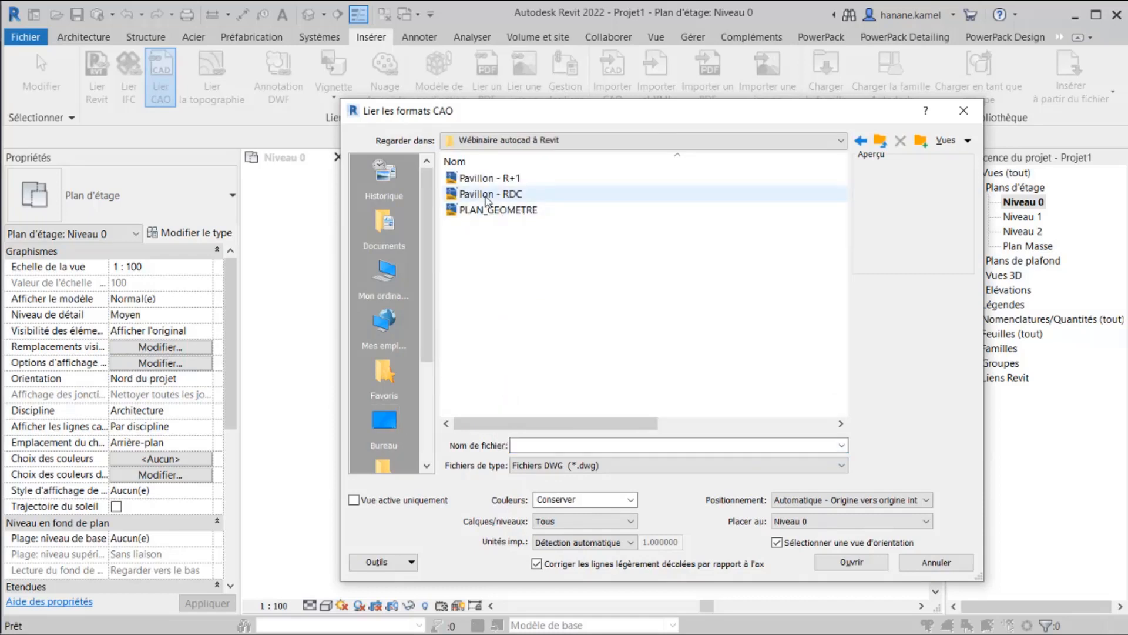
left_click(486, 200)
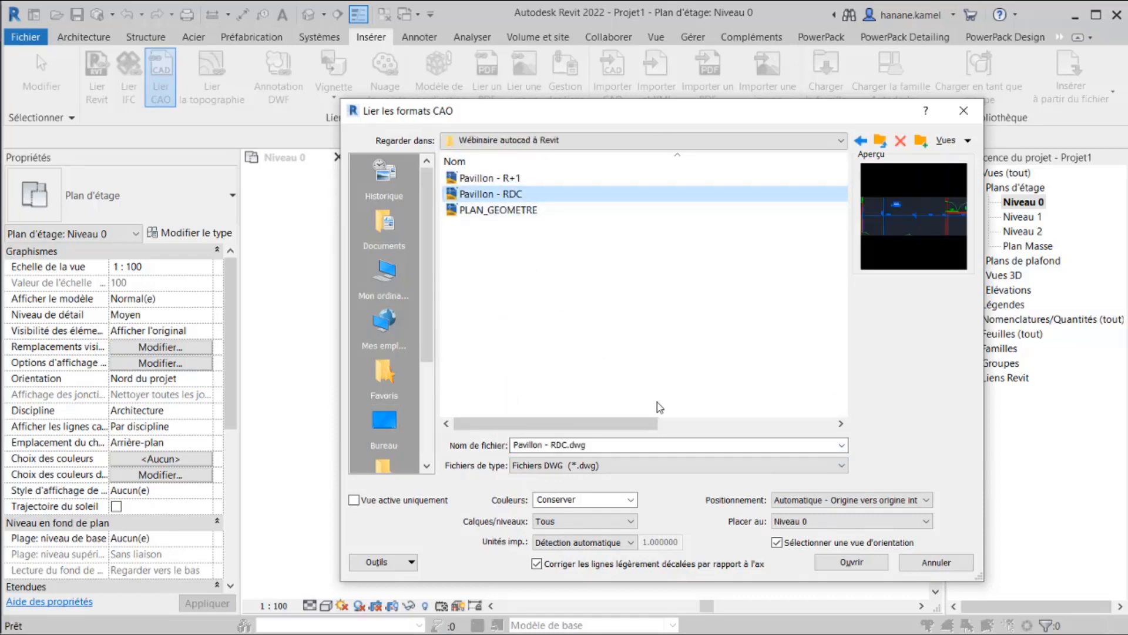
left_click_drag(642, 116, 596, 95)
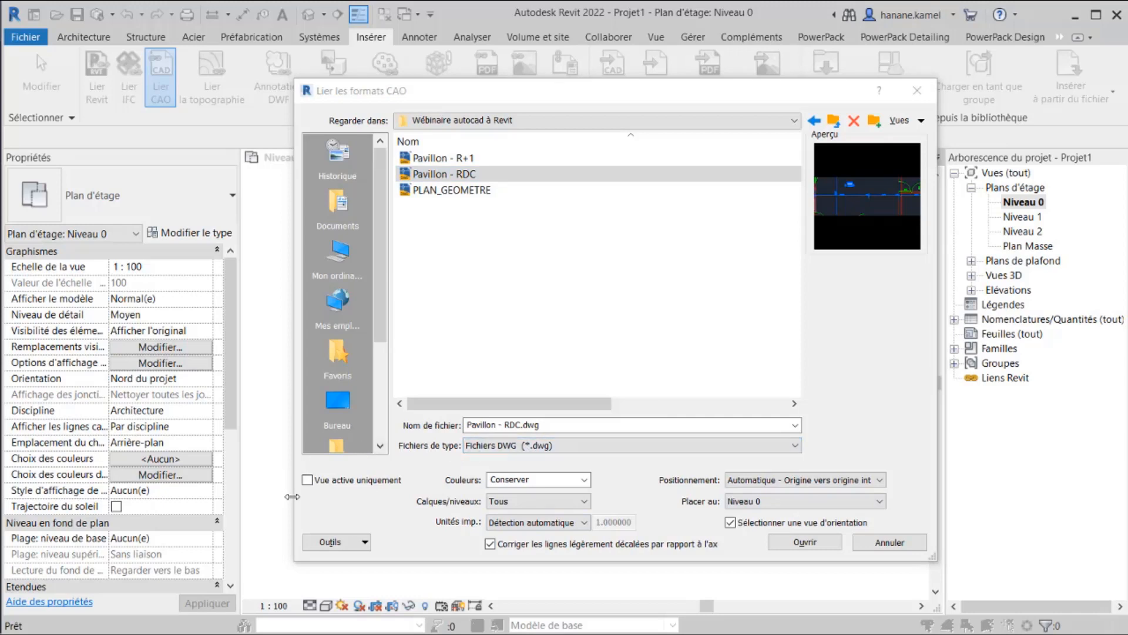
- Restrict the link to the active view, keeping colours on Conserver, layers on Tous and import units on Détection automatique
left_click(308, 480)
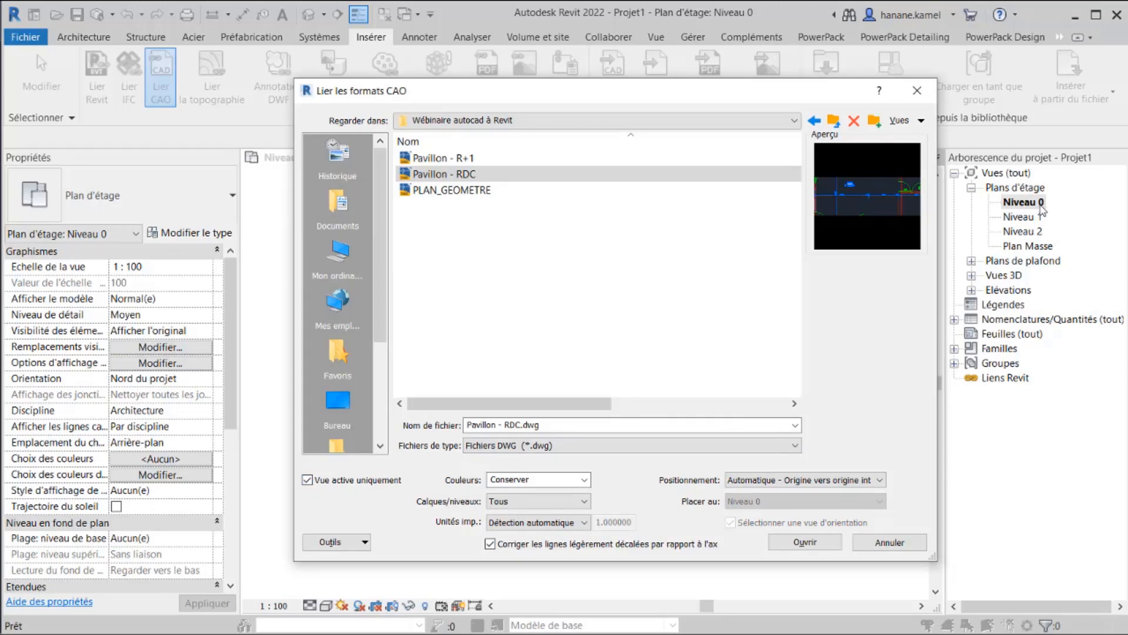
left_click(306, 480)
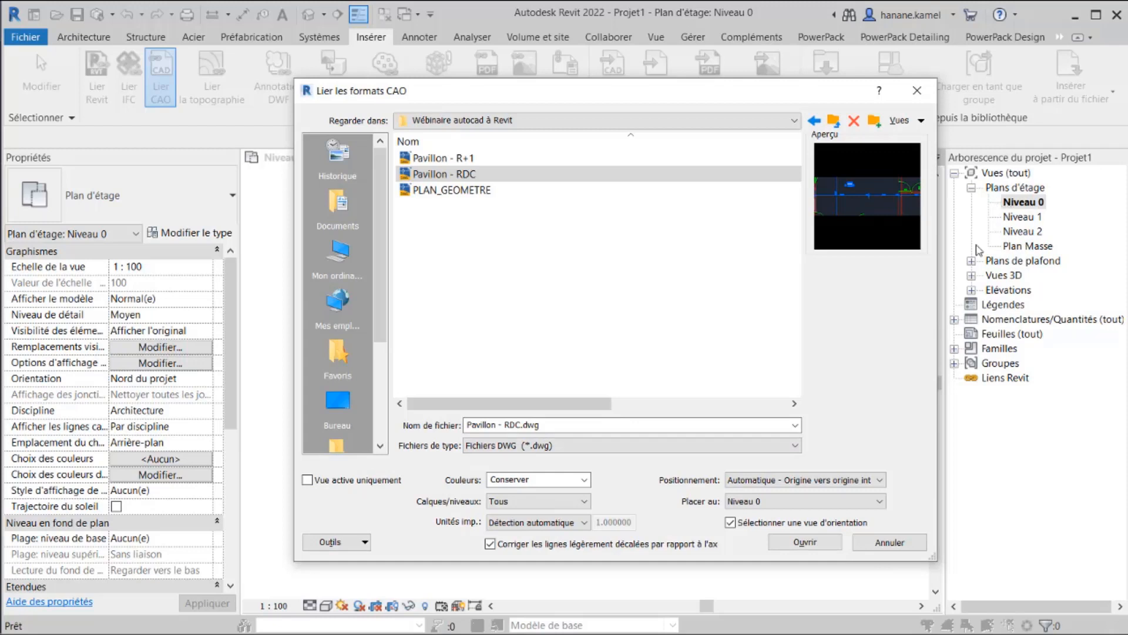
left_click(308, 481)
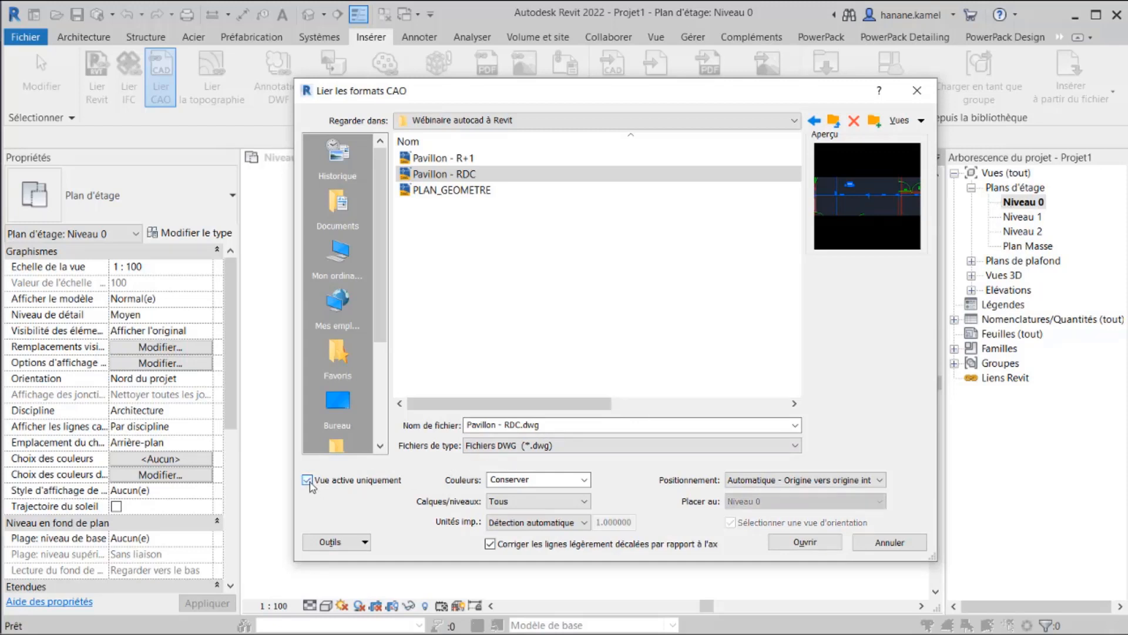
left_click(584, 481)
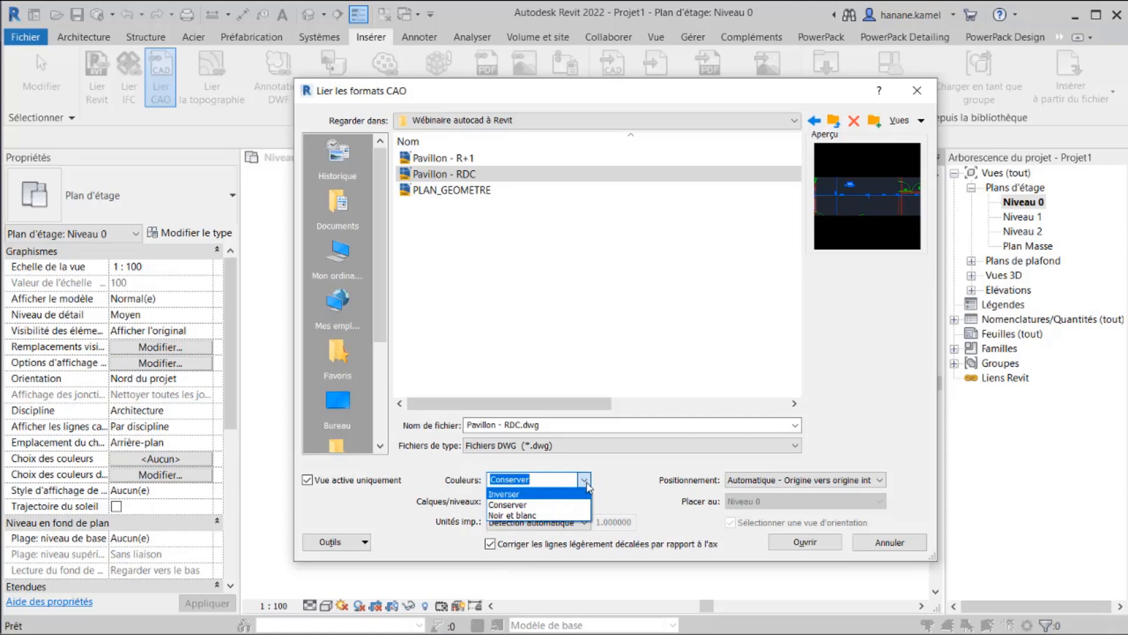
left_click(587, 485)
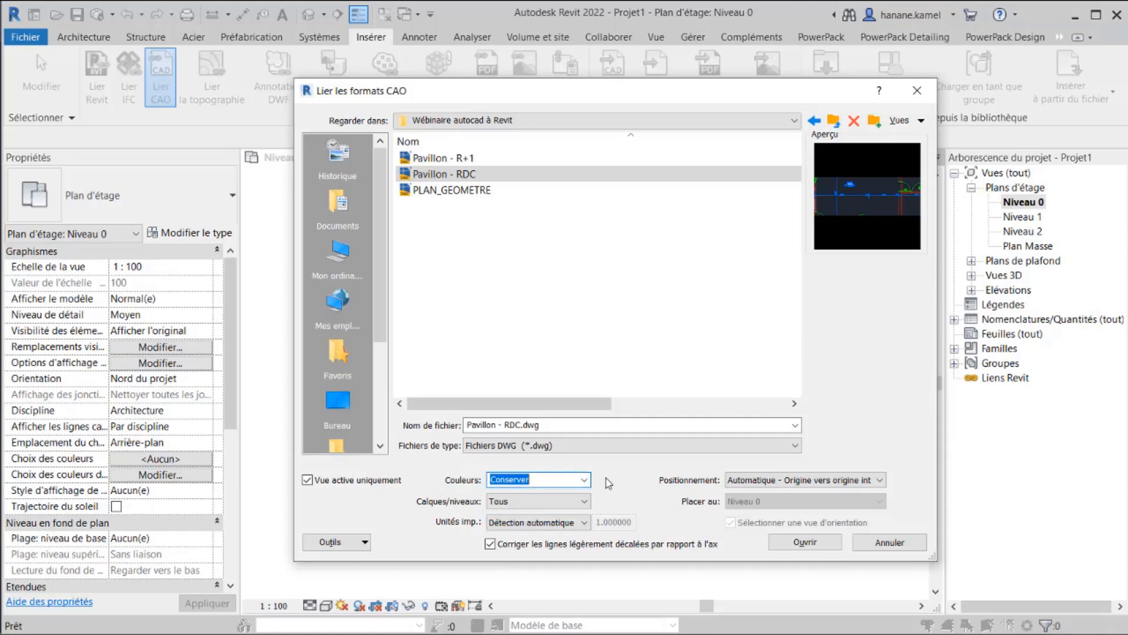
left_click(581, 504)
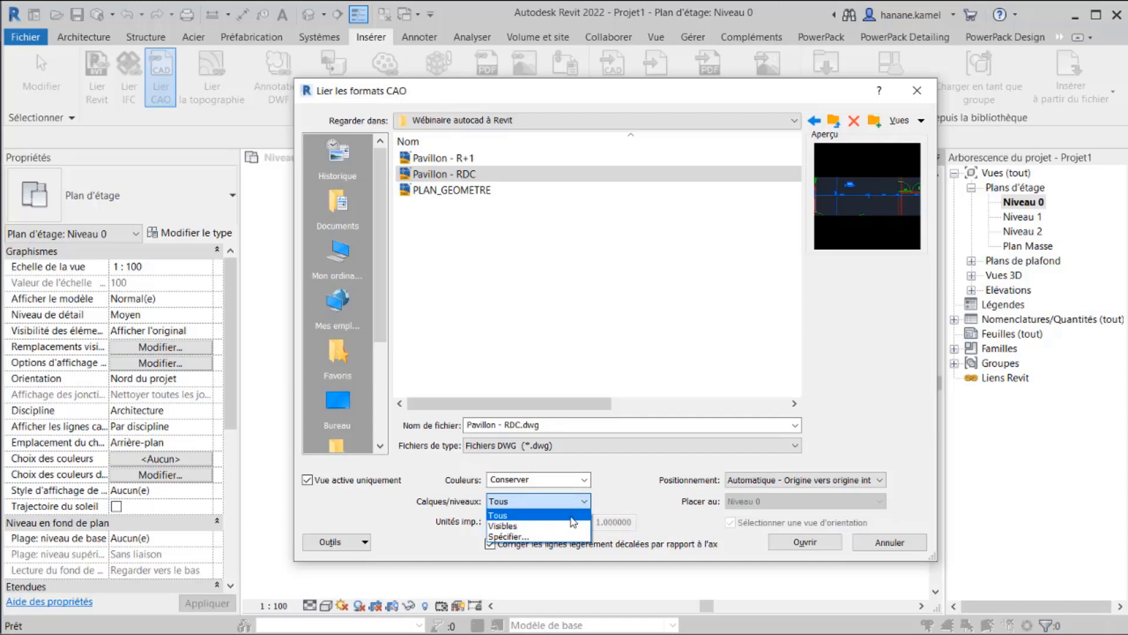
left_click(574, 516)
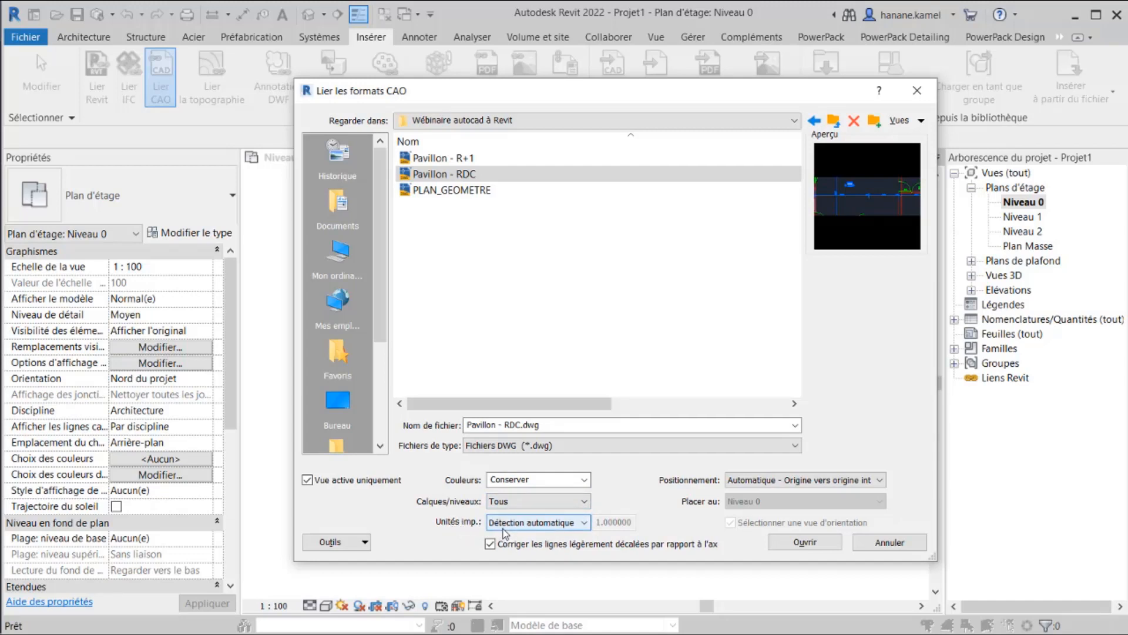
left_click(588, 525)
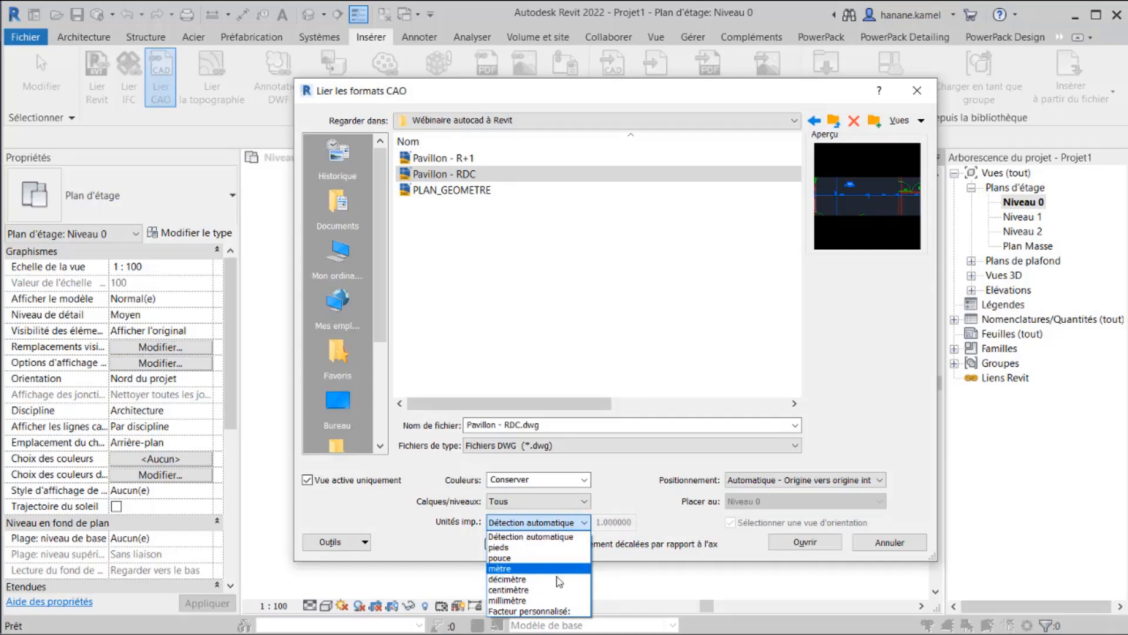
left_click(586, 523)
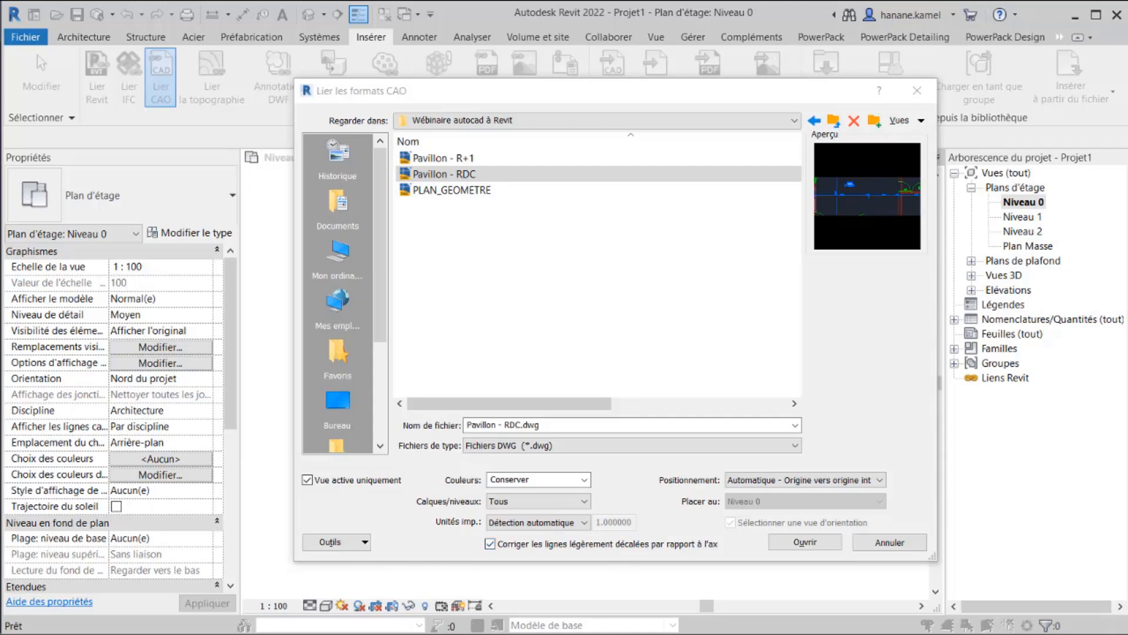
- Keep the positioning on Automatique - Origine vers origine interne and link the drawing into Niveau 0
left_click(882, 480)
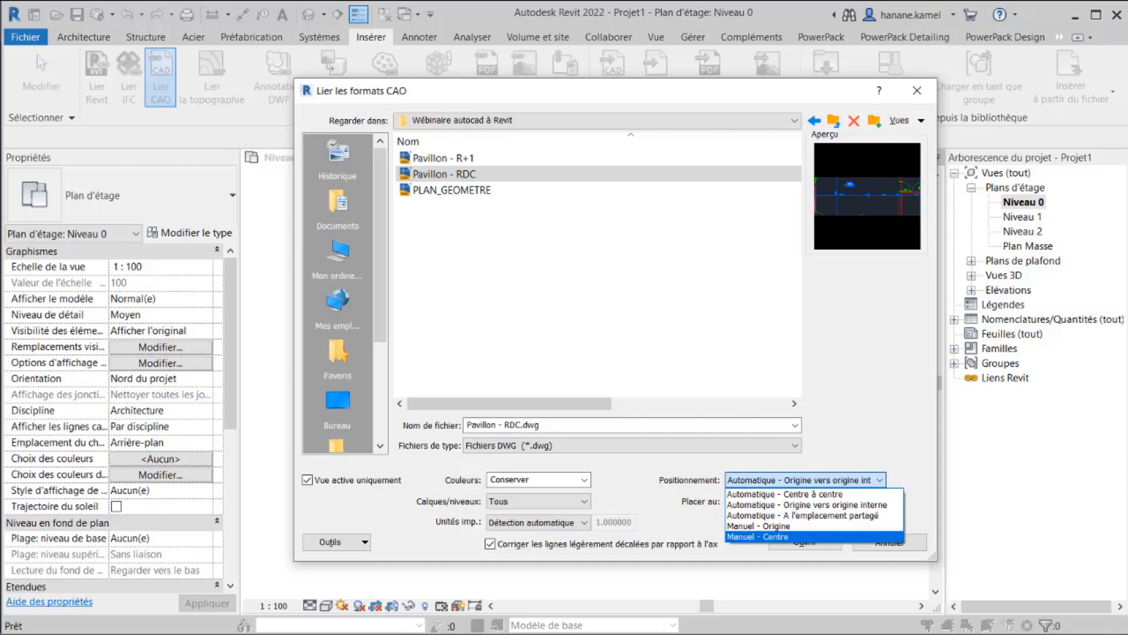
left_click(882, 482)
left_click(880, 480)
left_click(953, 632)
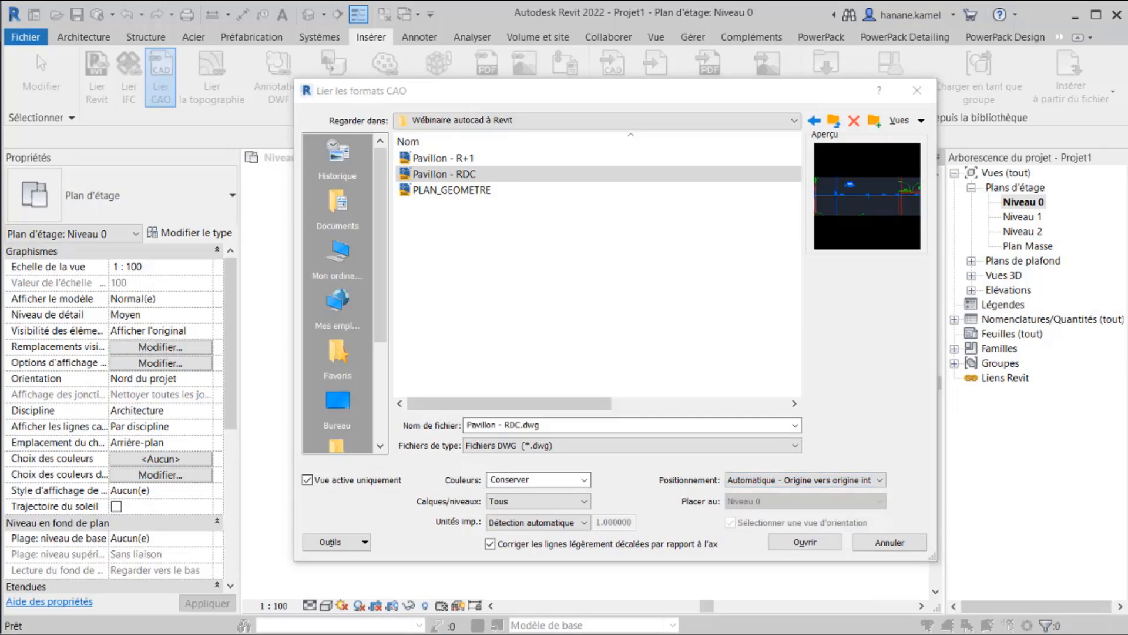
left_click(814, 541)
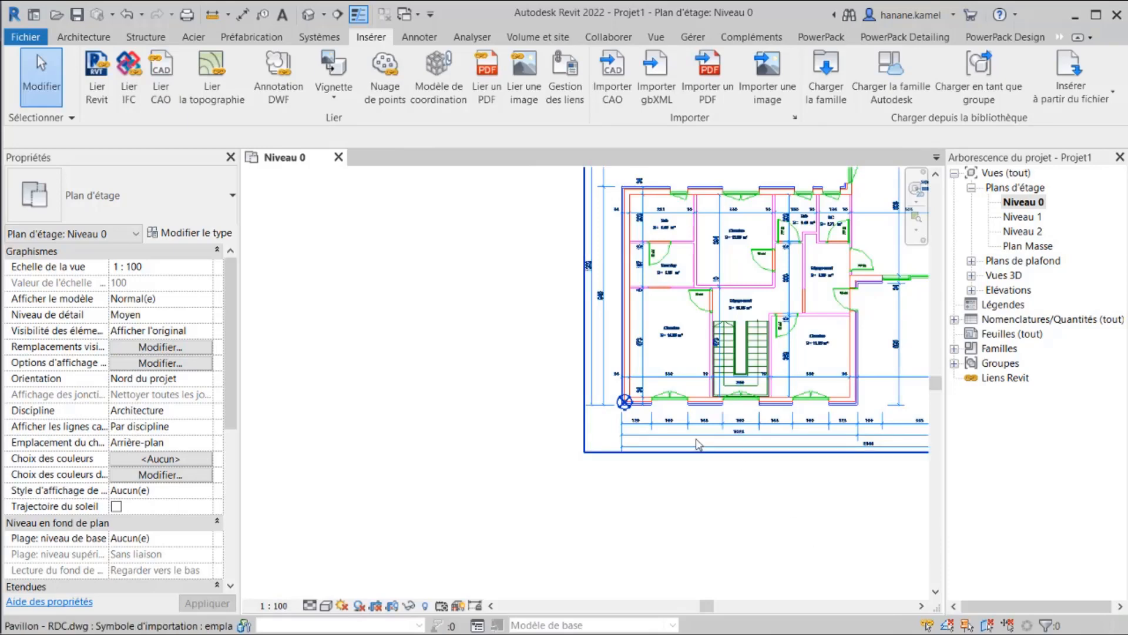
- Compare the linked plan's position at the project base point with the origin of the Pavillon - RDC drawing in AutoCAD
scroll(699, 442, "down", 3)
scroll(683, 451, "down", 1)
middle_click_drag(673, 456, 603, 465)
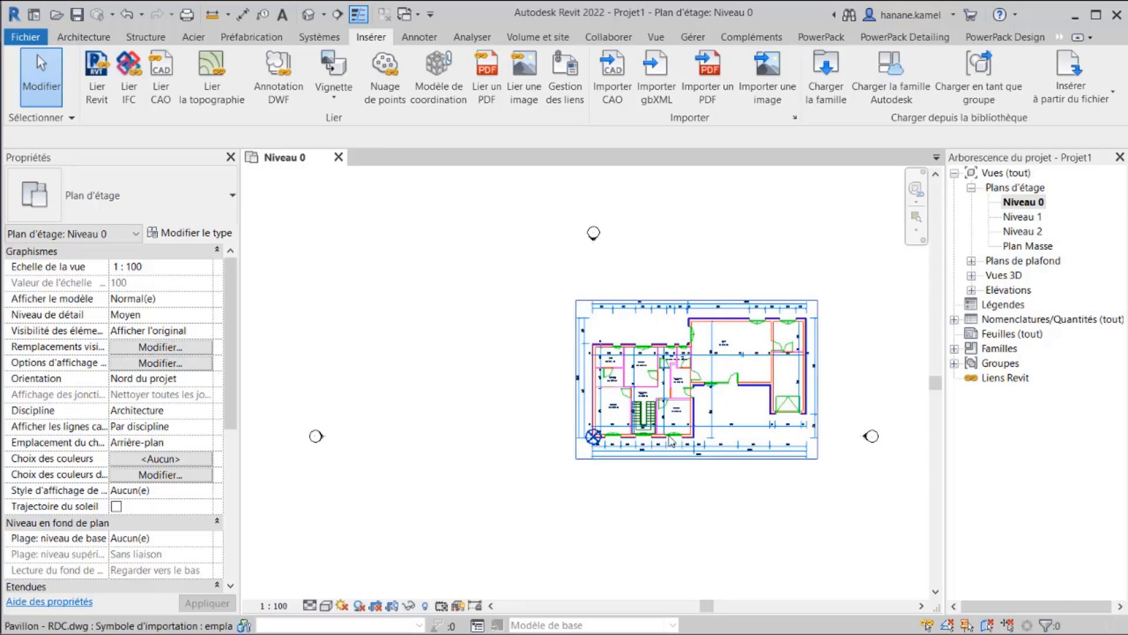
scroll(662, 440, "up", 5)
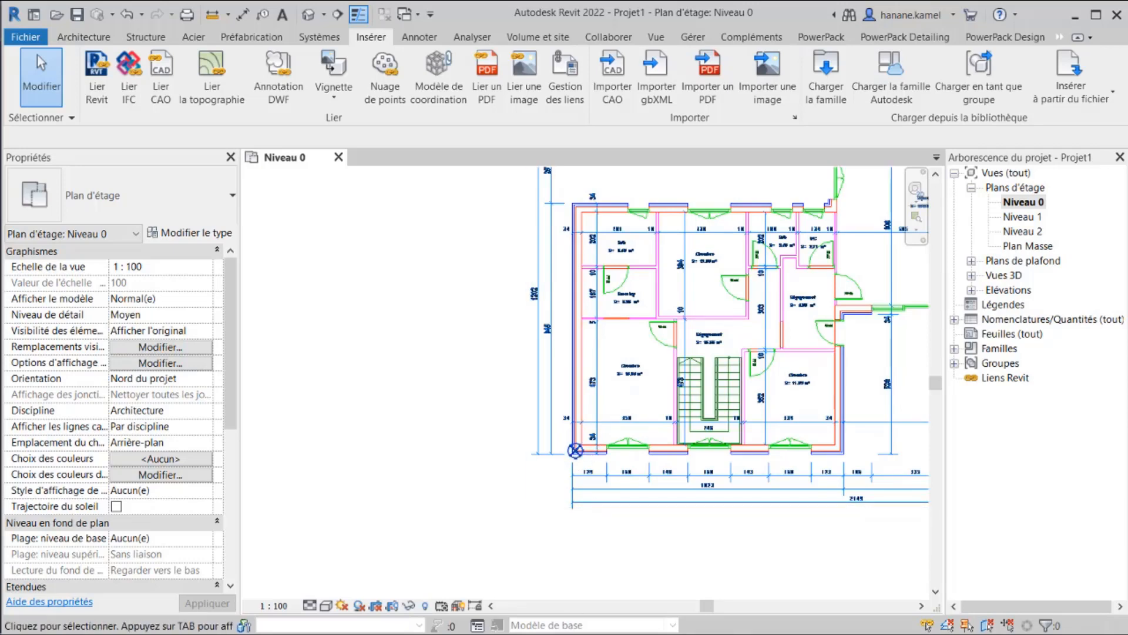
mouse_move(554, 632)
left_click(461, 593)
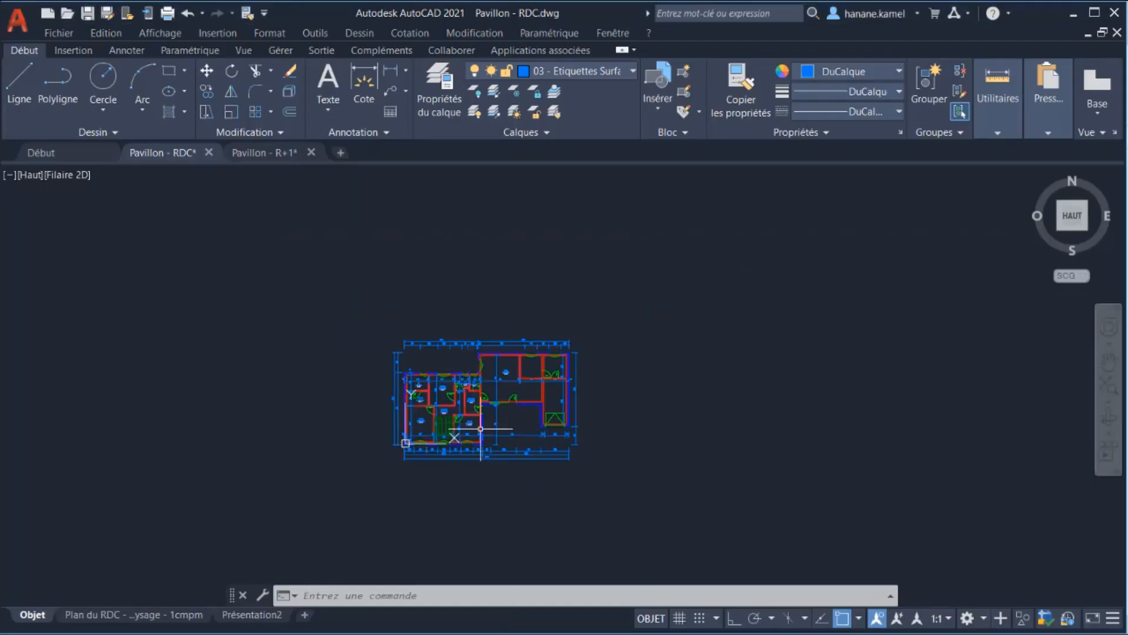
scroll(481, 428, "up", 10)
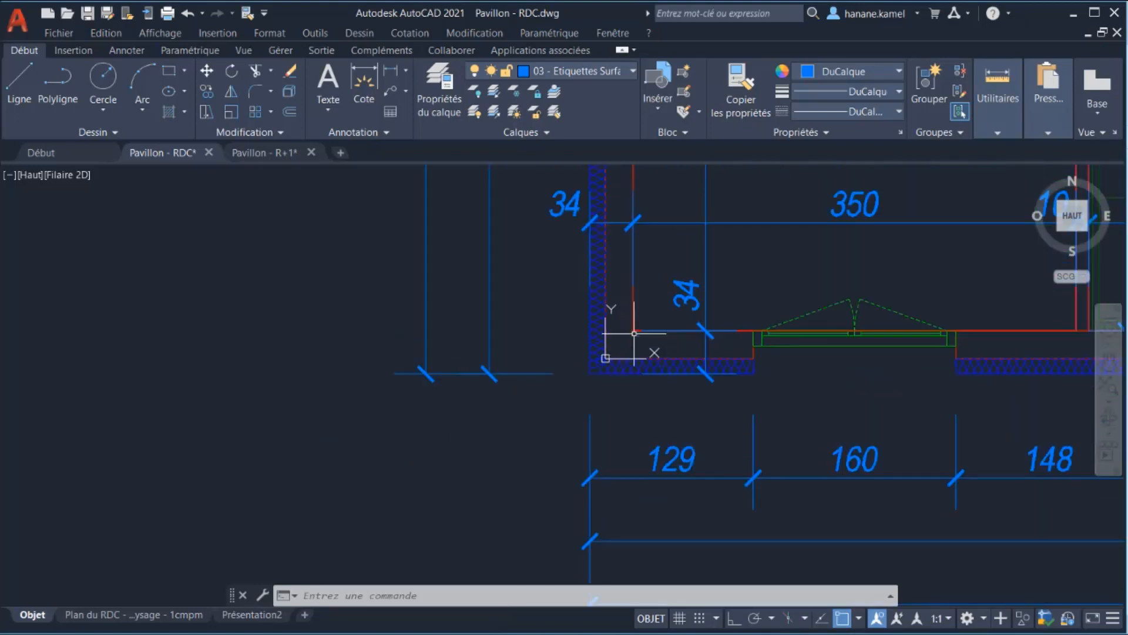
- Switch from AutoCAD back to Revit and examine the whole linked ground-floor plan around the project base point
scroll(613, 381, "down", 4)
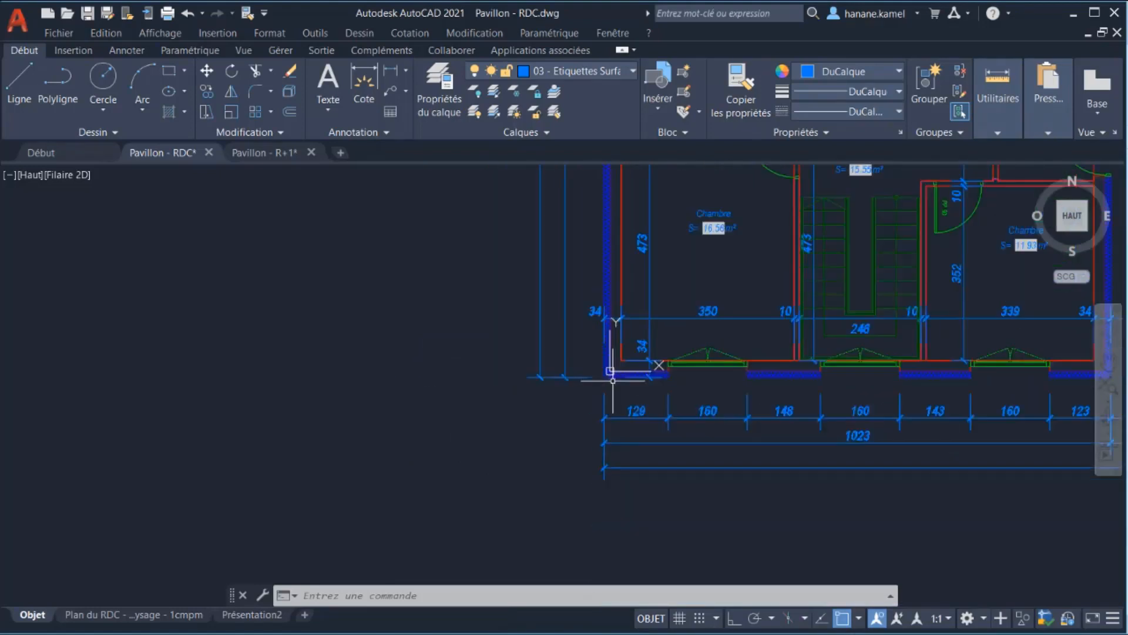
middle_click_drag(613, 380, 552, 471)
left_click(557, 633)
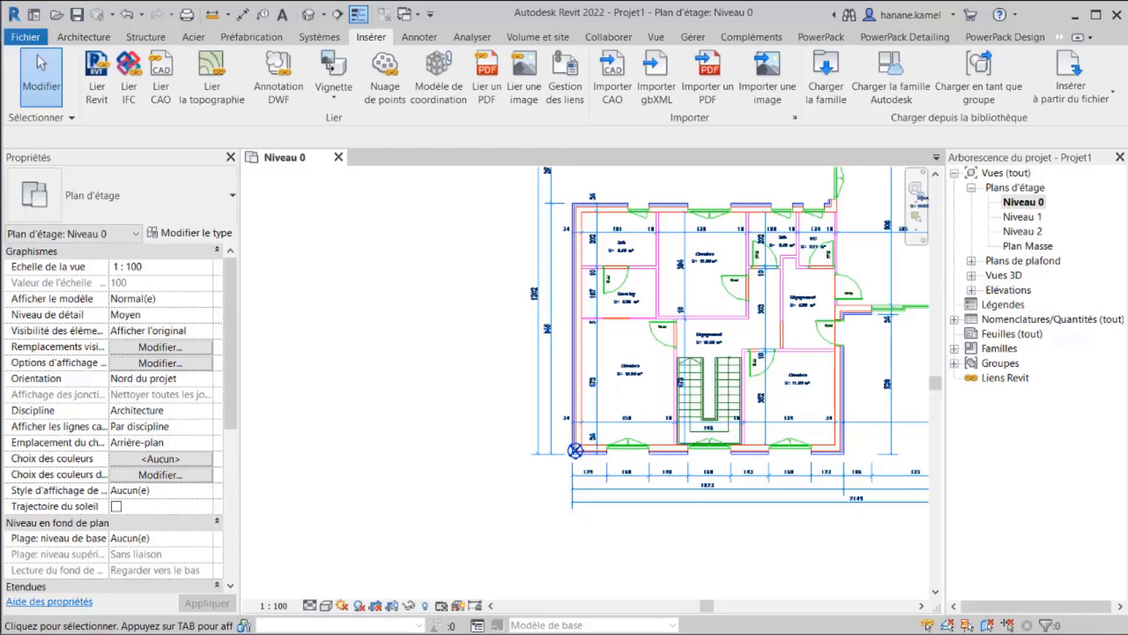
scroll(656, 460, "down", 3)
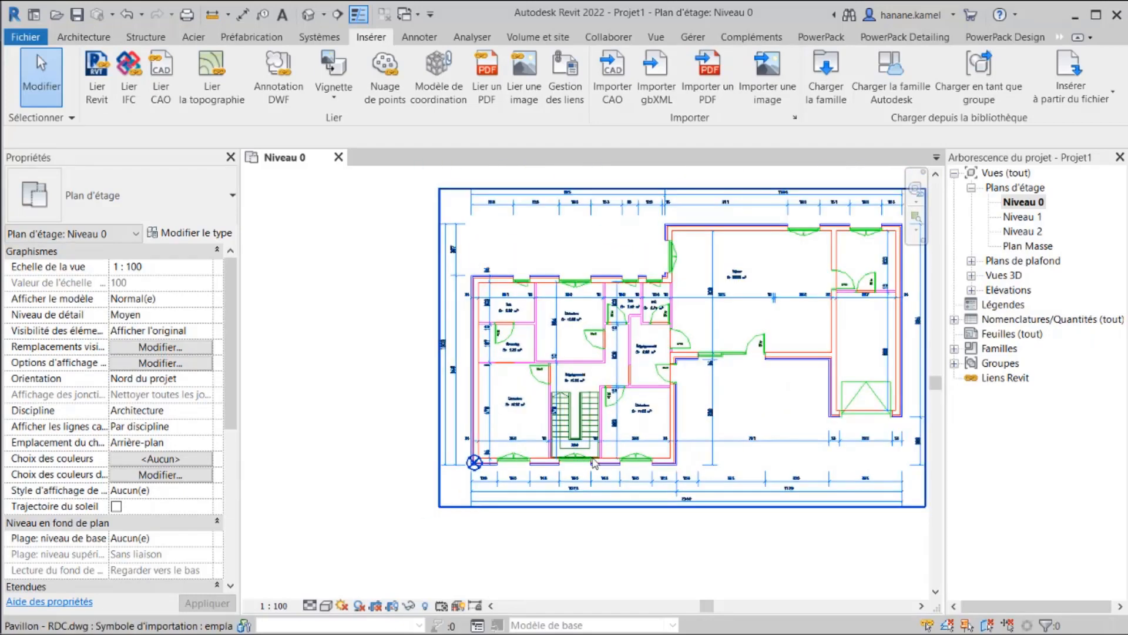
scroll(482, 465, "down", 2)
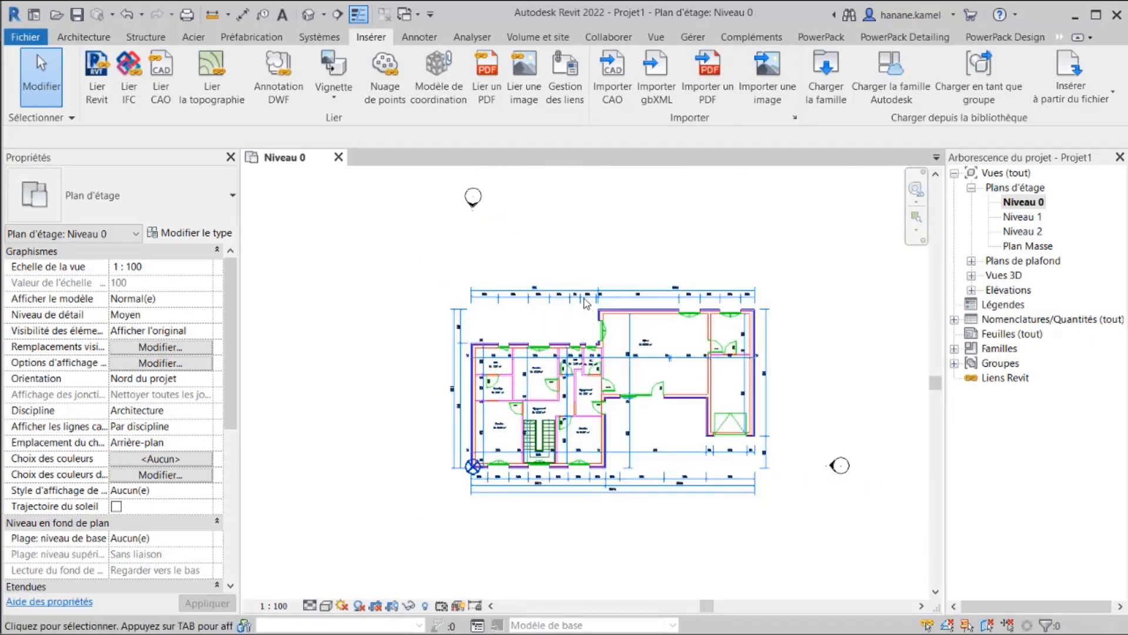
scroll(585, 302, "up", 2)
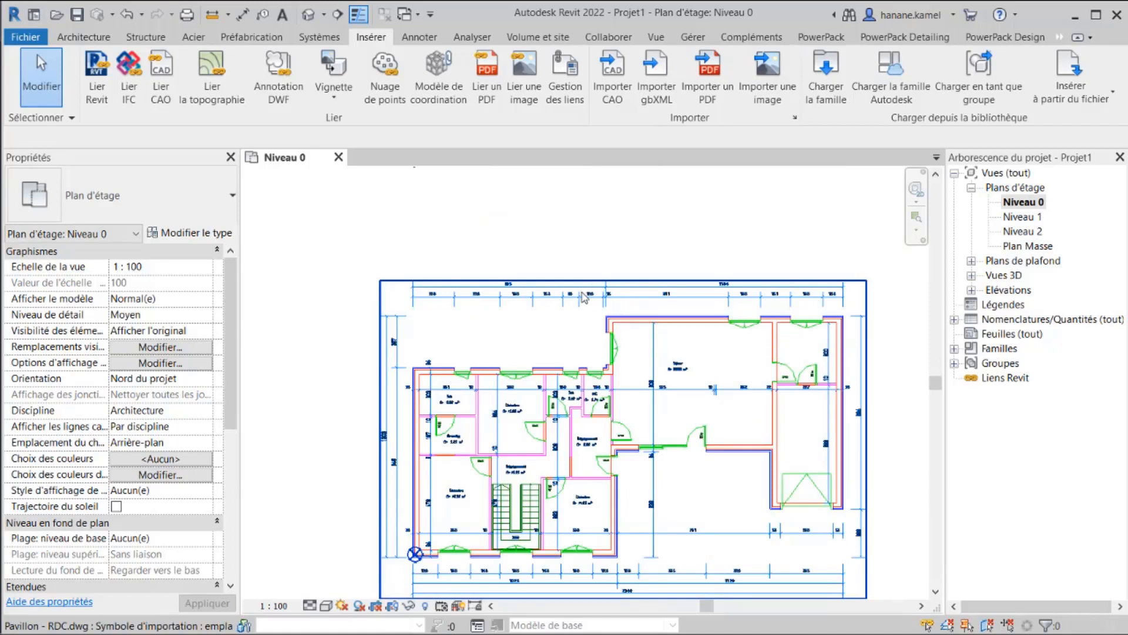
scroll(626, 302, "down", 1)
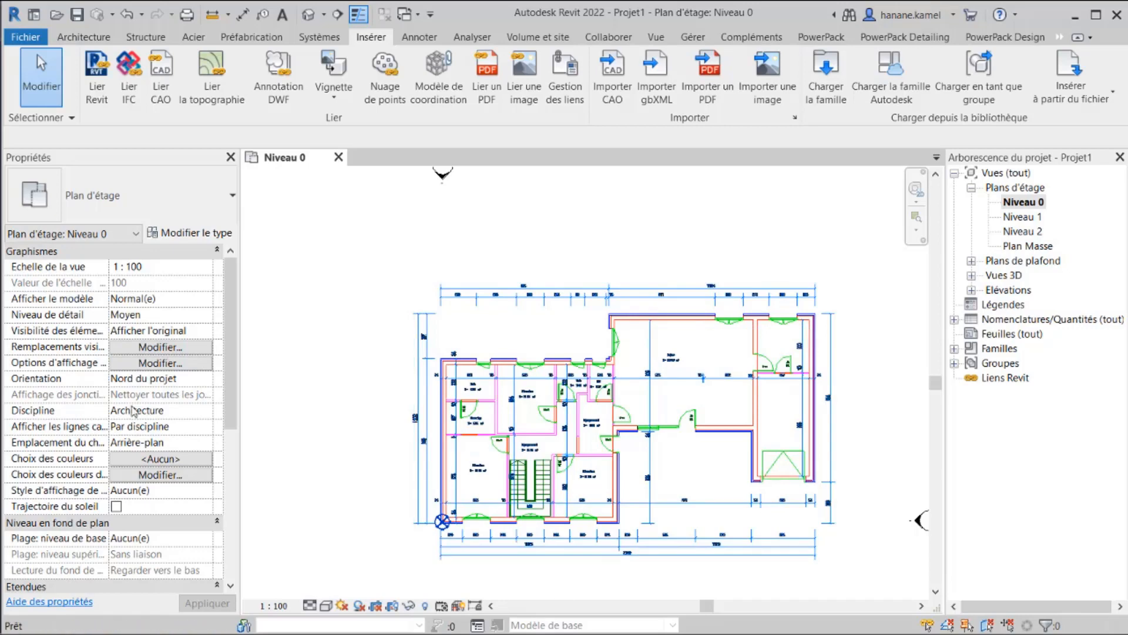
- Hide the 03 - Cotations layer of Pavillon - RDC.dwg in the visibility/graphics overrides of the Niveau 0 plan
left_click(193, 351)
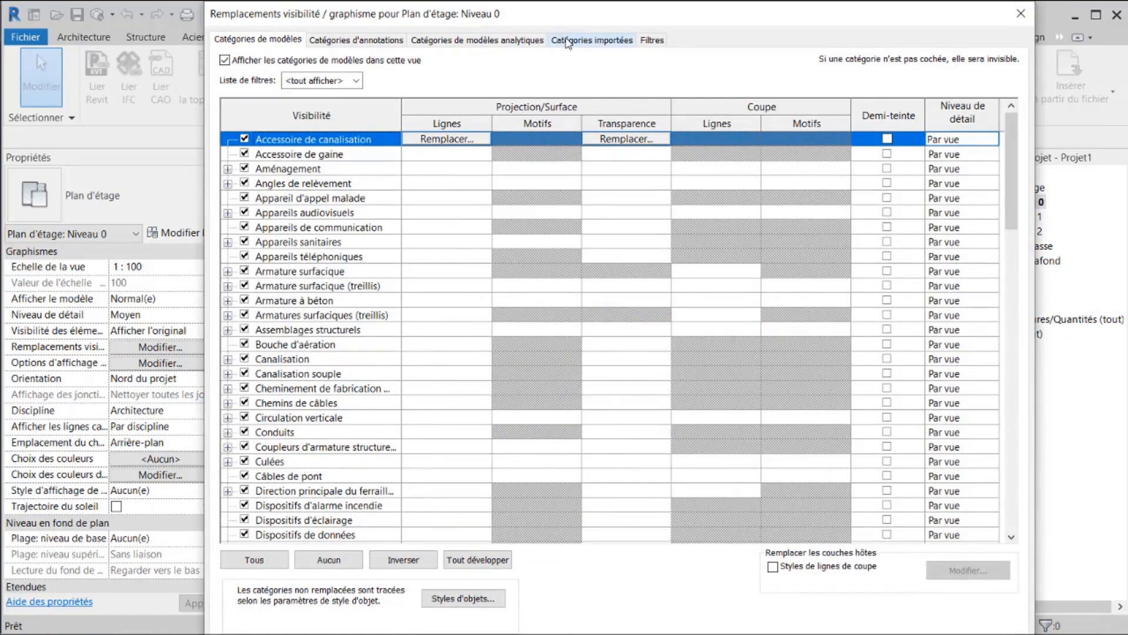
left_click(568, 43)
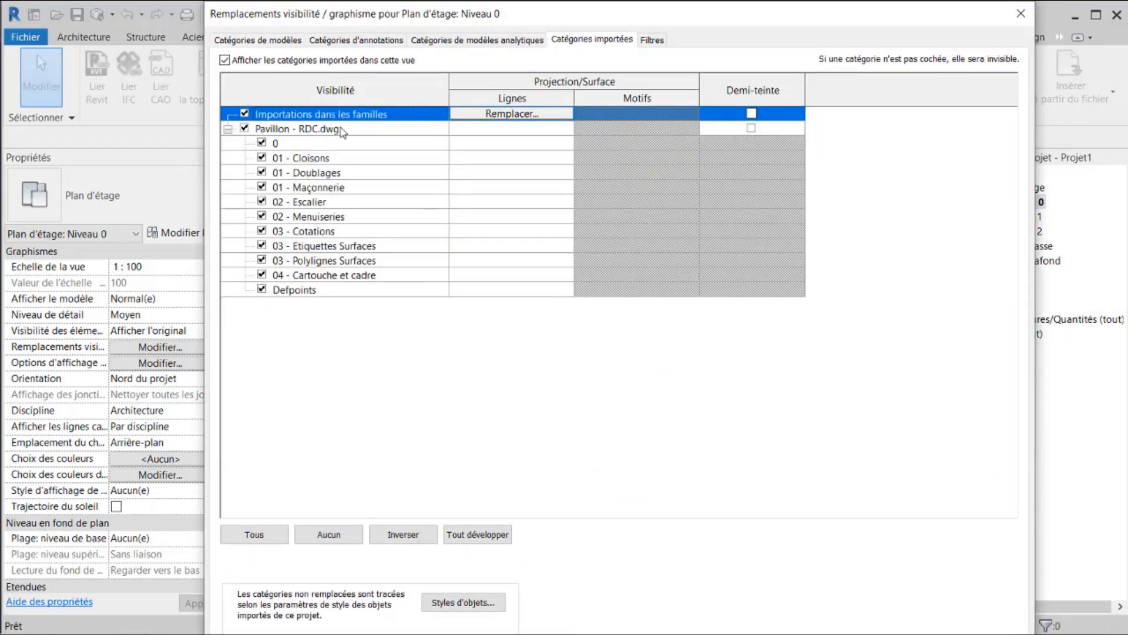
left_click(262, 232)
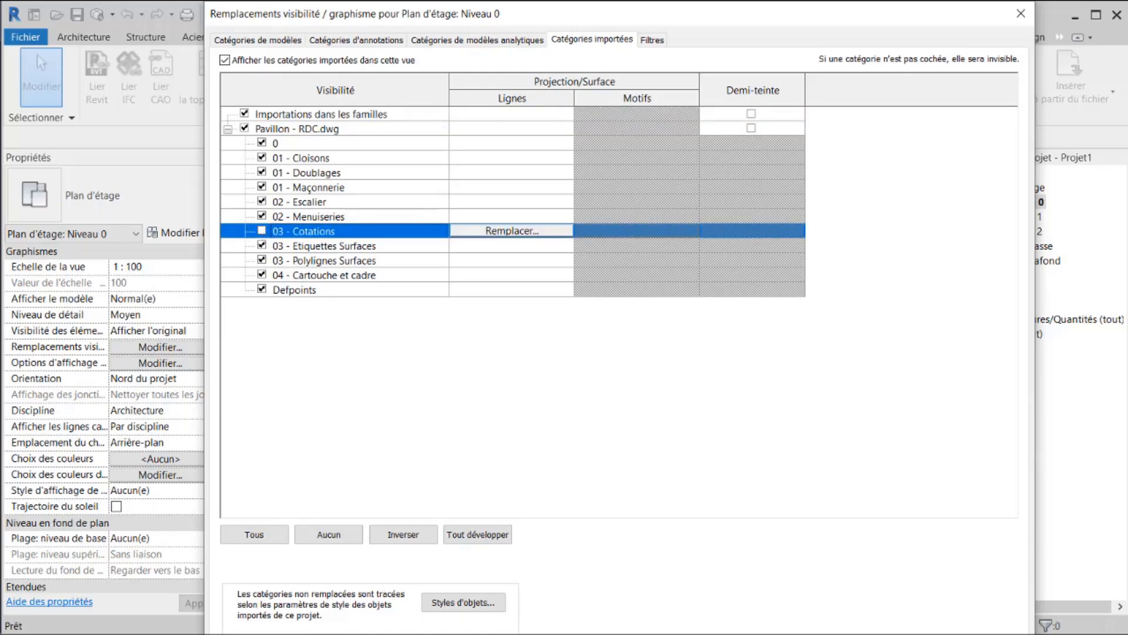
key("Return")
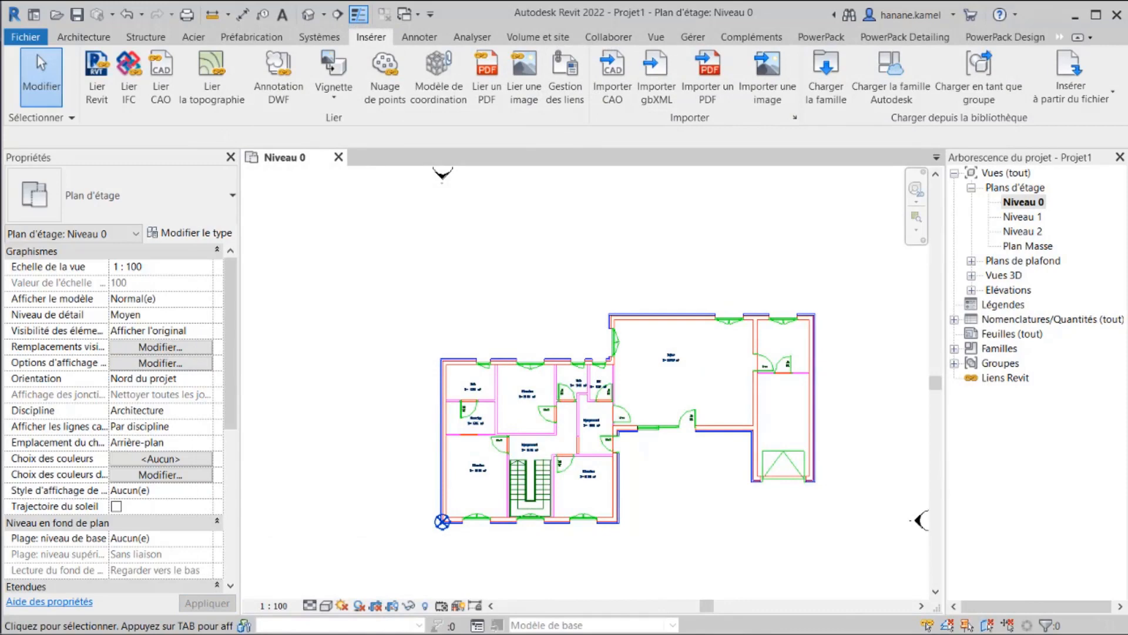
scroll(593, 409, "up", 5)
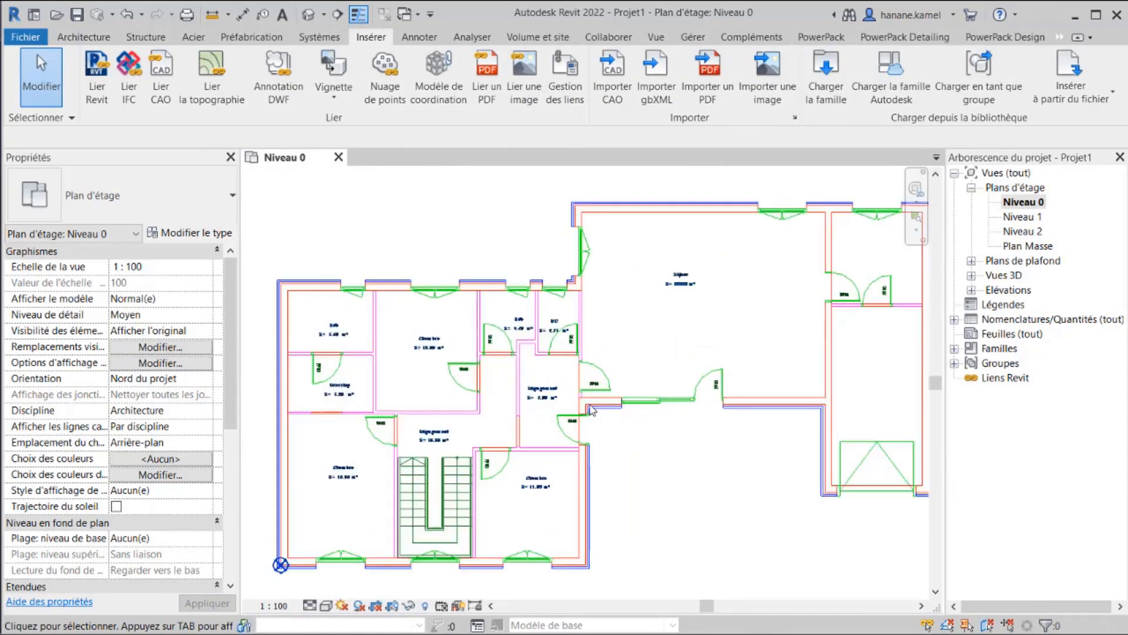
scroll(625, 406, "down", 5)
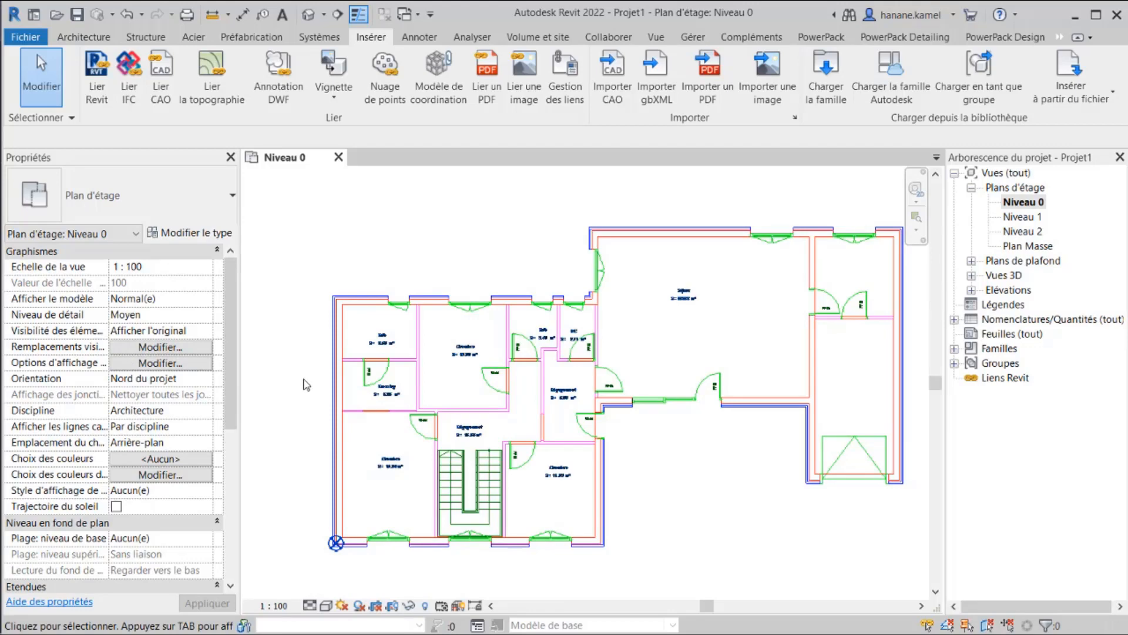
- Override the line colour of the 01 - Maçonnerie layer of Pavillon - RDC.dwg with RVB 128-128-128 in Niveau 0
left_click(197, 350)
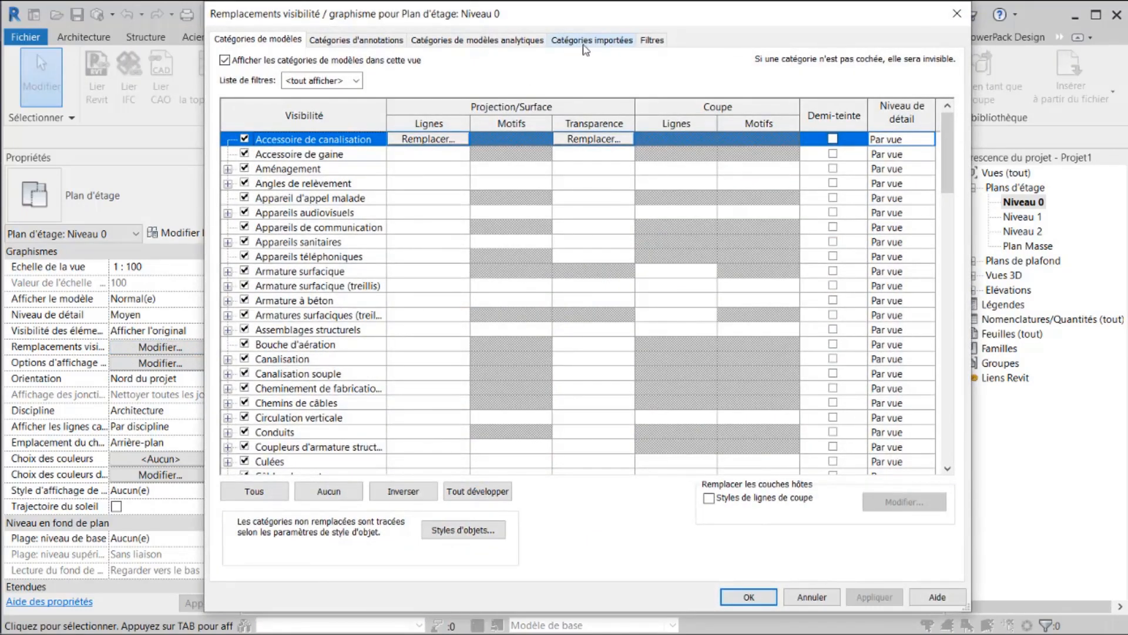
left_click(587, 44)
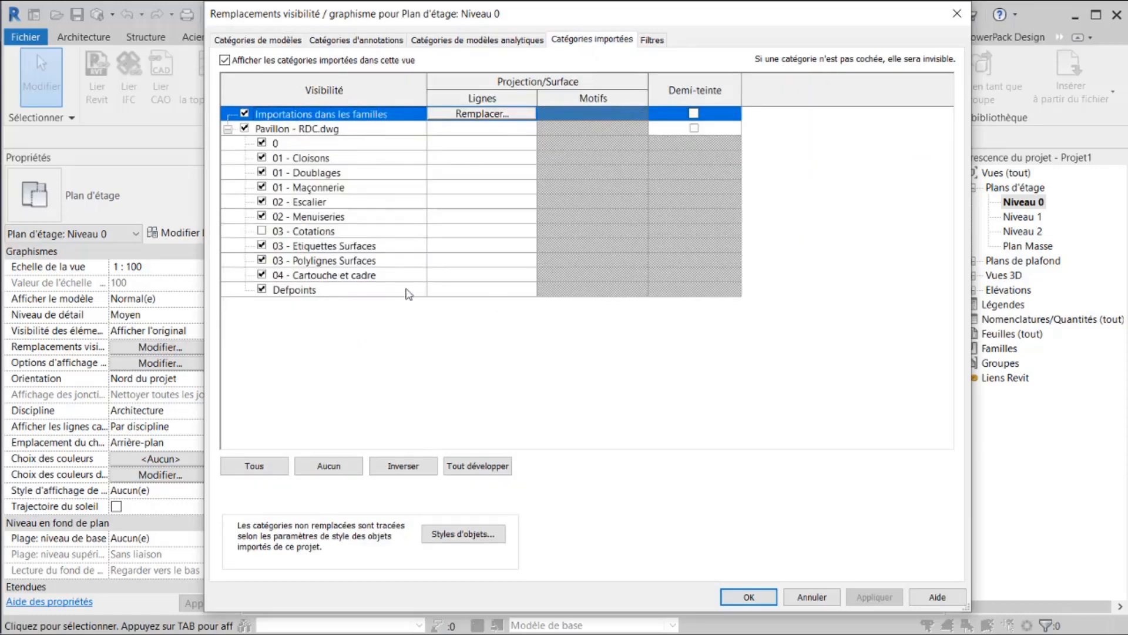
left_click(454, 188)
left_click(453, 189)
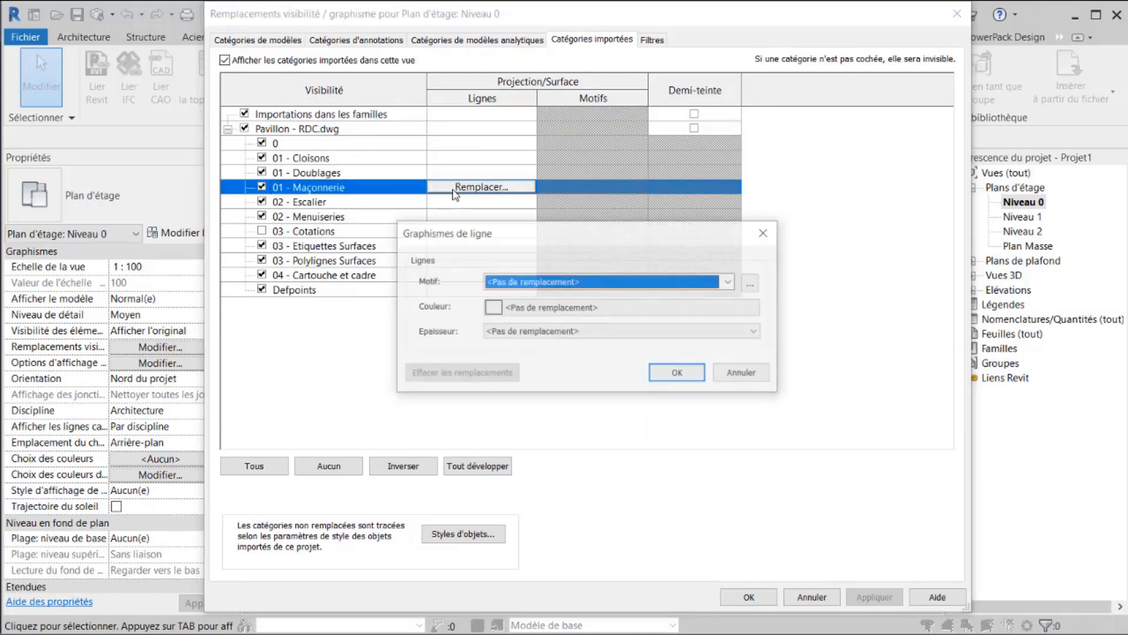
left_click(730, 282)
left_click(730, 282)
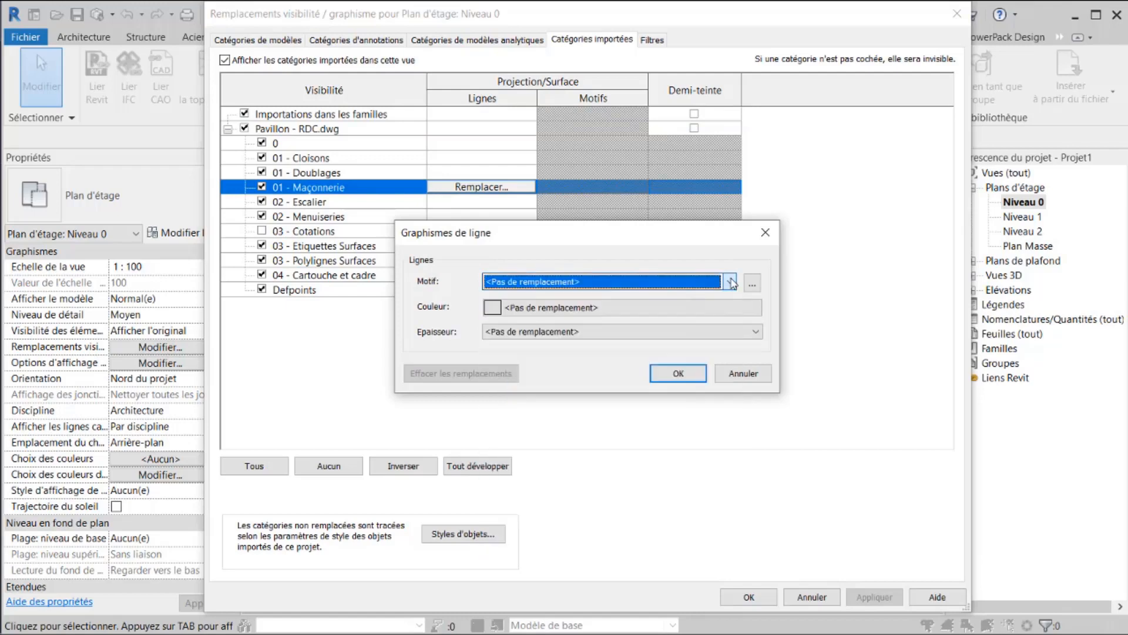
left_click(730, 308)
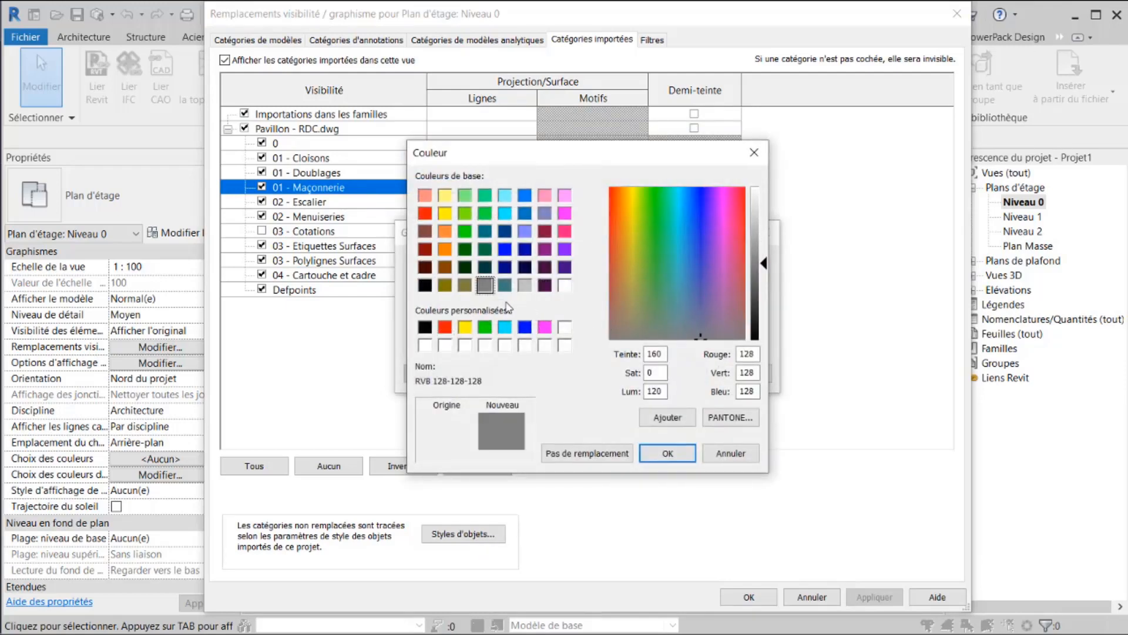
left_click(667, 453)
left_click(690, 377)
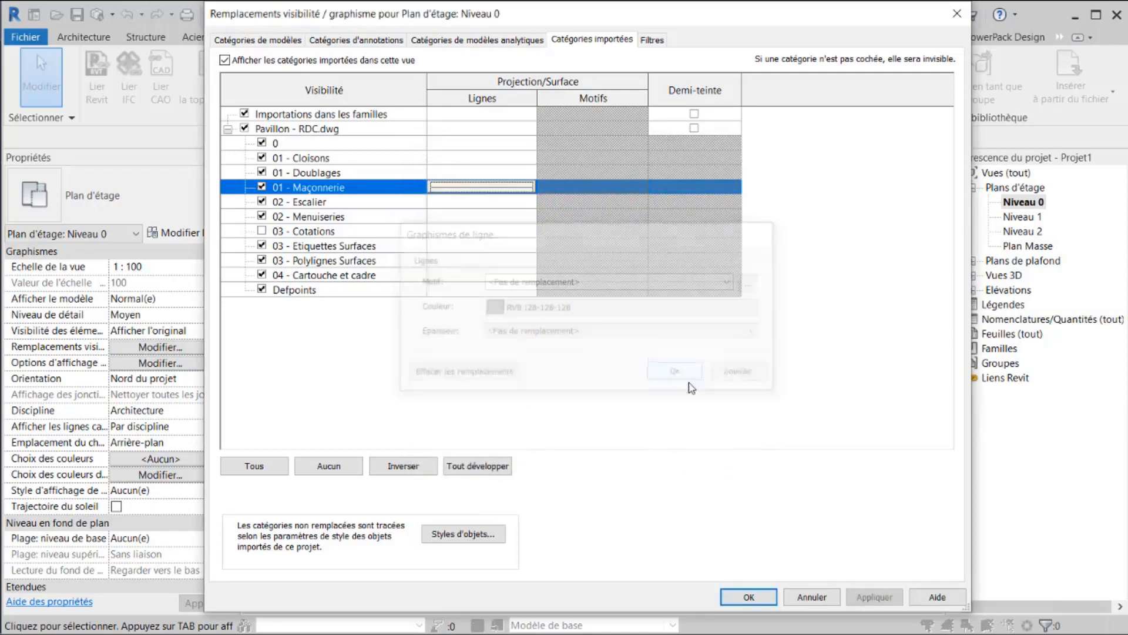
left_click(742, 595)
scroll(557, 294, "up", 4)
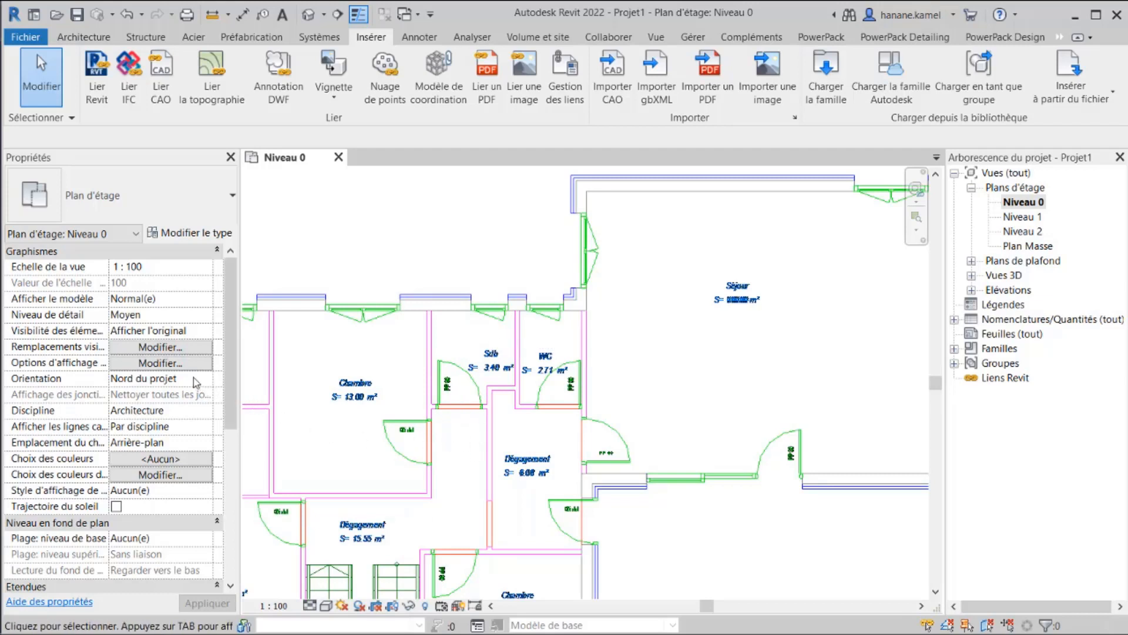
- Override the lines of the Cloisons, Doublages, Escalier, Menuiseries and Polylignes Surfaces layers of Pavillon - RDC.dwg in grey
left_click(182, 351)
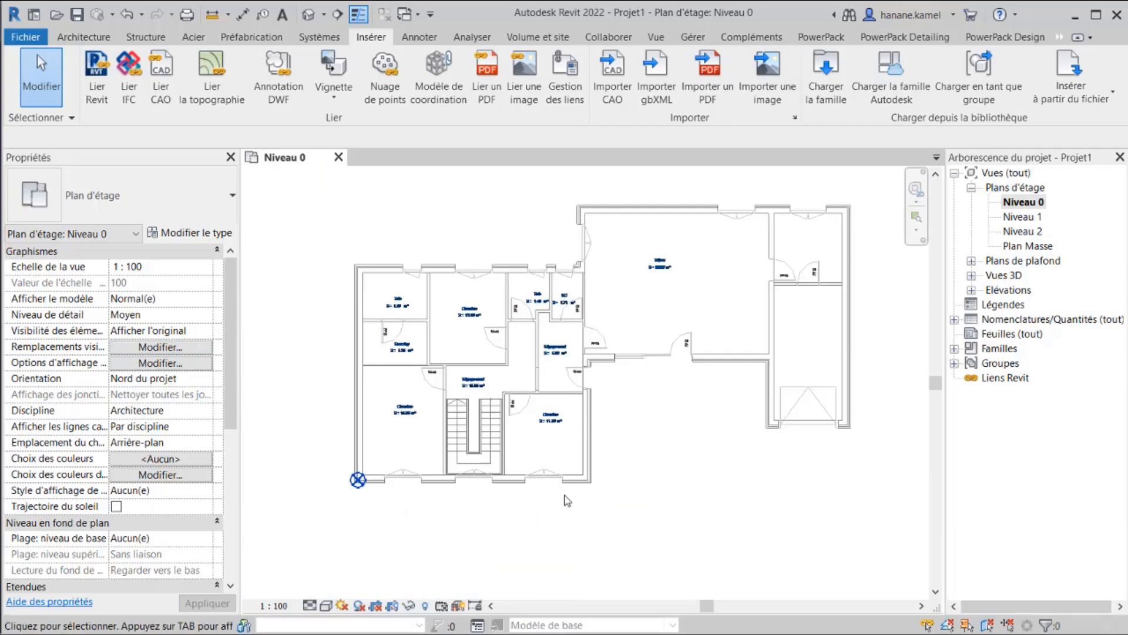
scroll(664, 259, "up", 2)
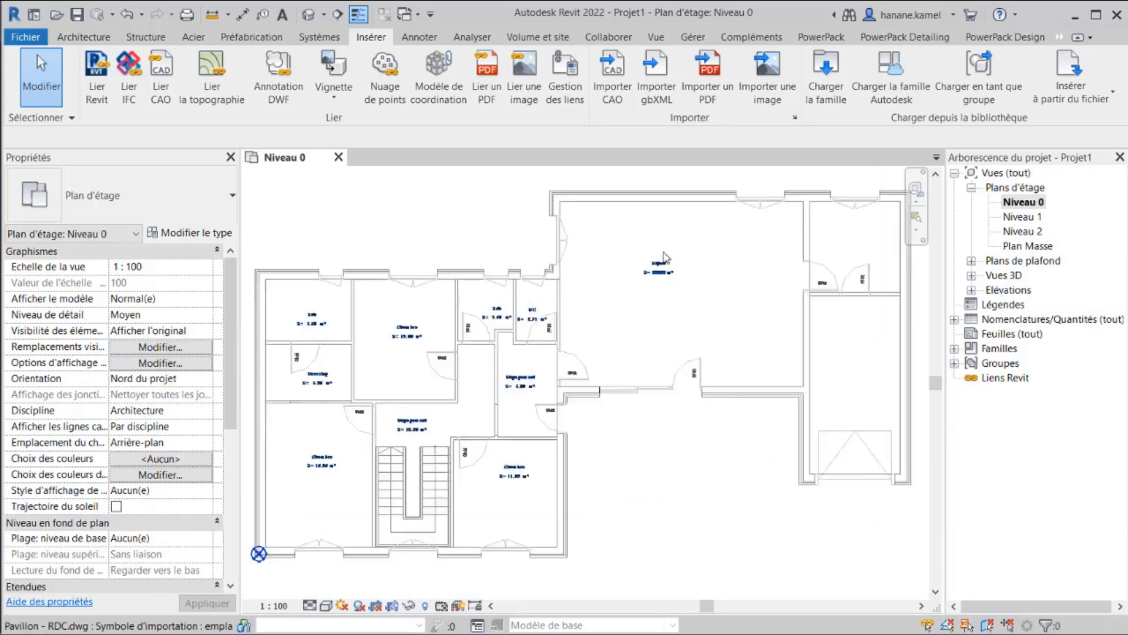
scroll(664, 259, "up", 3)
scroll(654, 272, "up", 2)
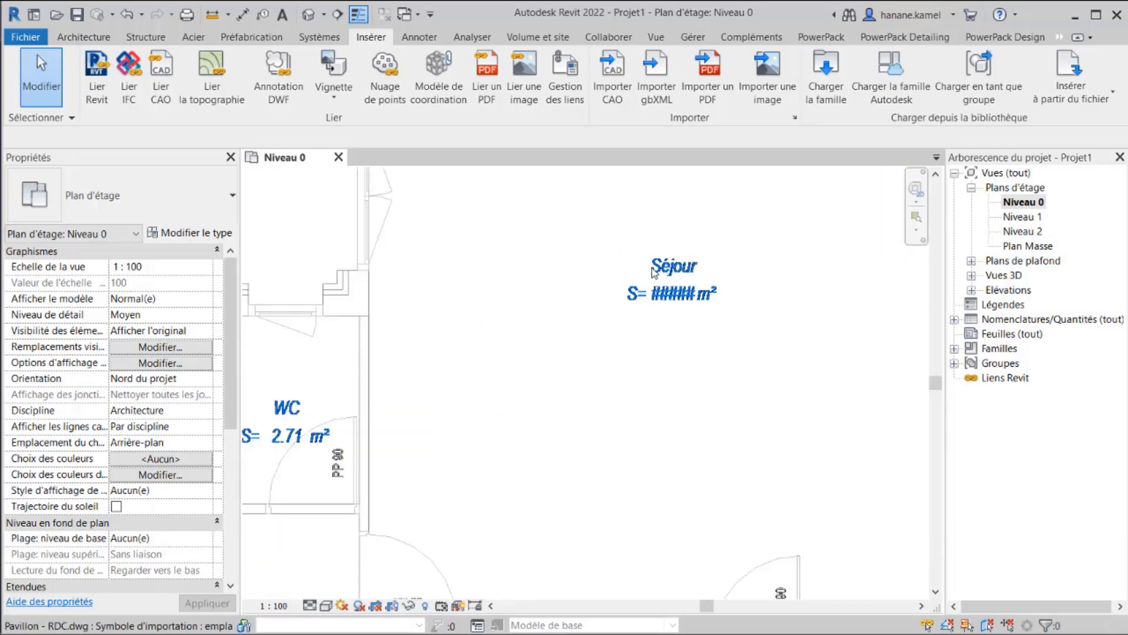
scroll(653, 272, "up", 1)
- Hide the 03 - Etiquettes Surfaces layer of Pavillon - RDC.dwg in the Niveau 0 plan
left_click(198, 348)
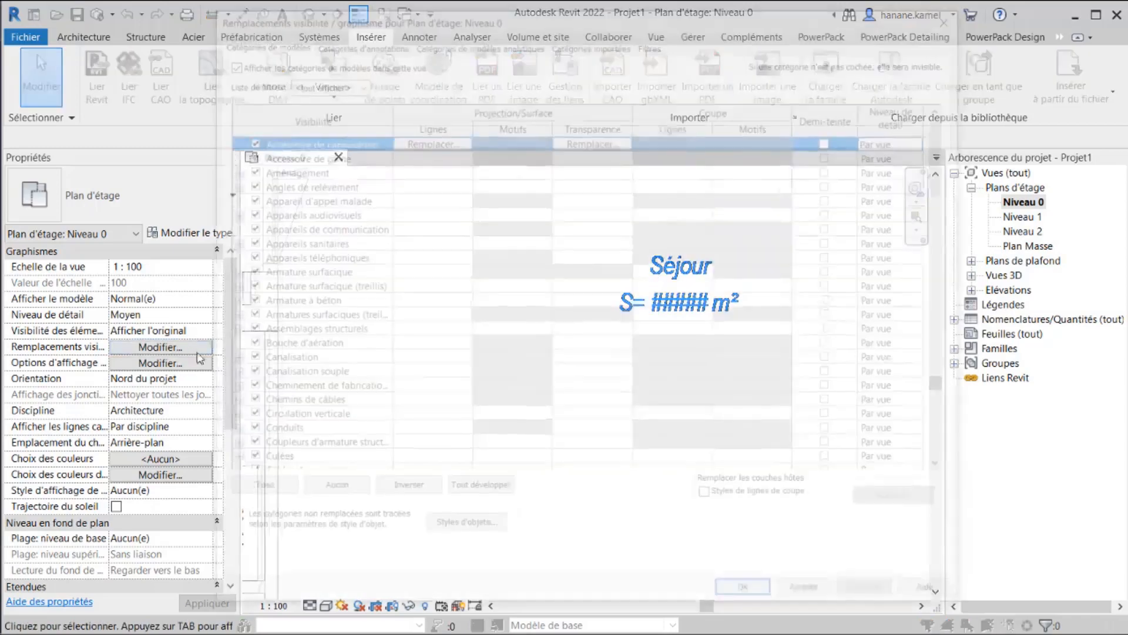
left_click(592, 40)
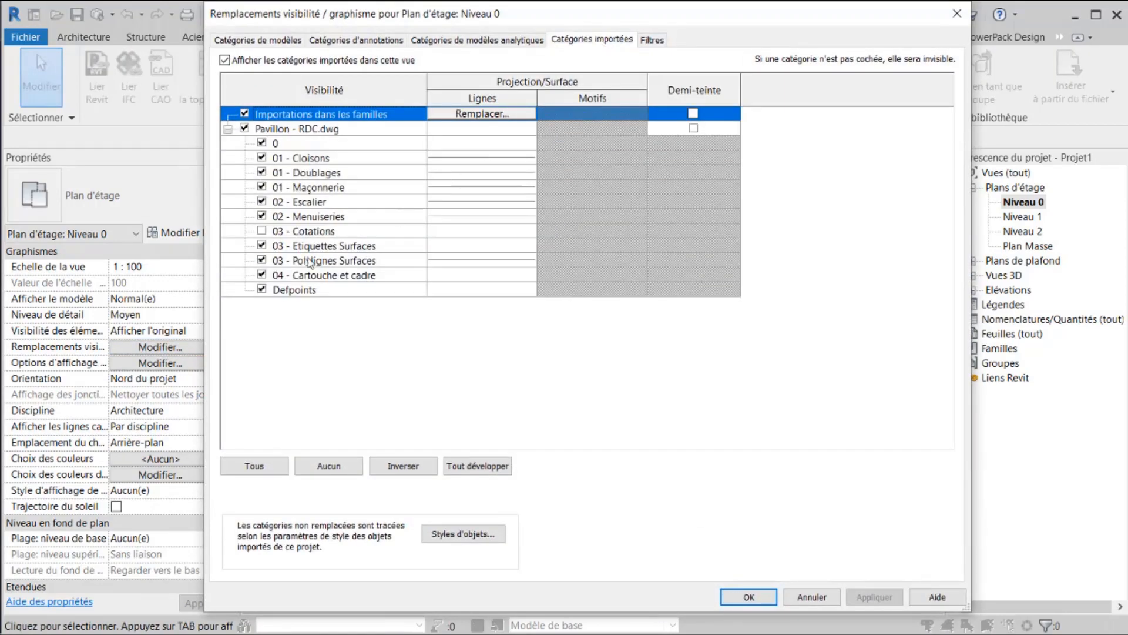
left_click(262, 245)
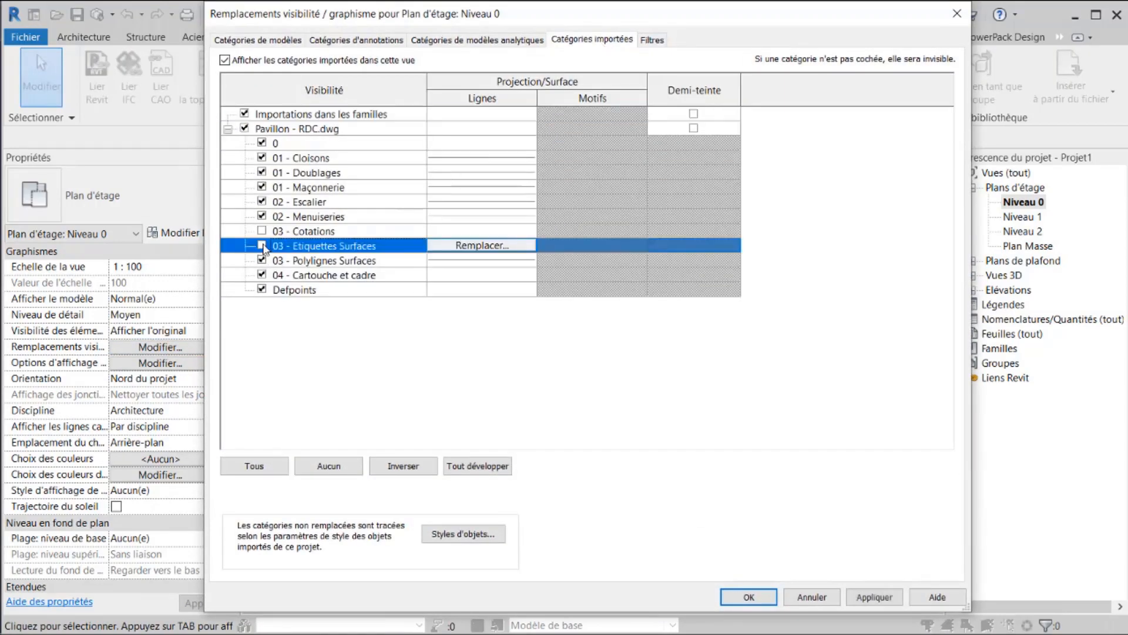
left_click(742, 598)
scroll(717, 512, "down", 5)
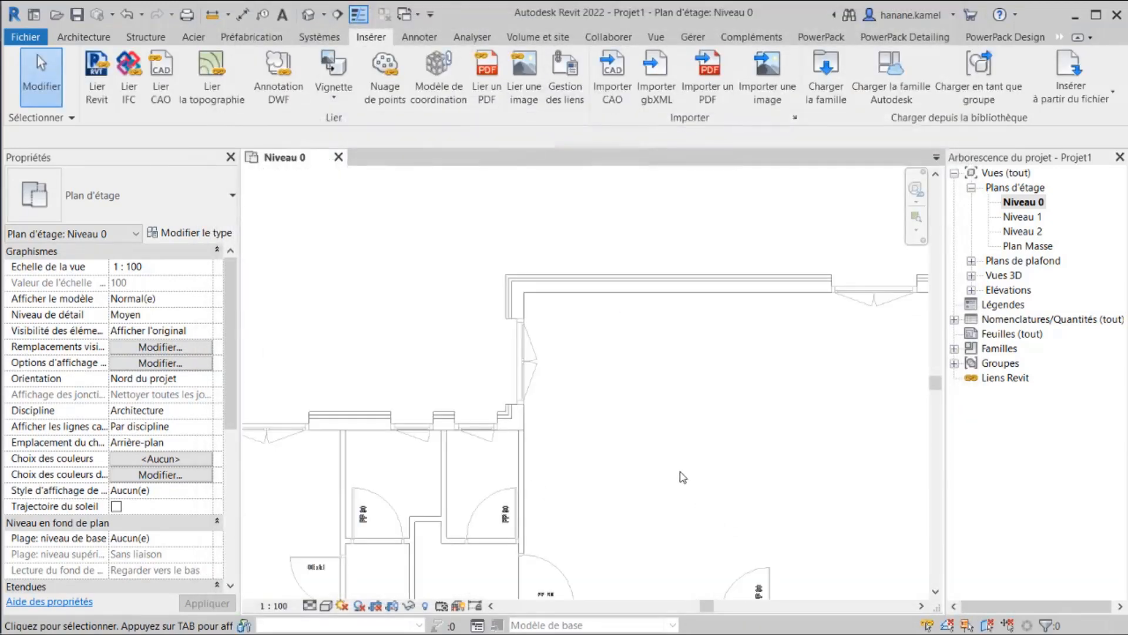
middle_click_drag(599, 344, 650, 355)
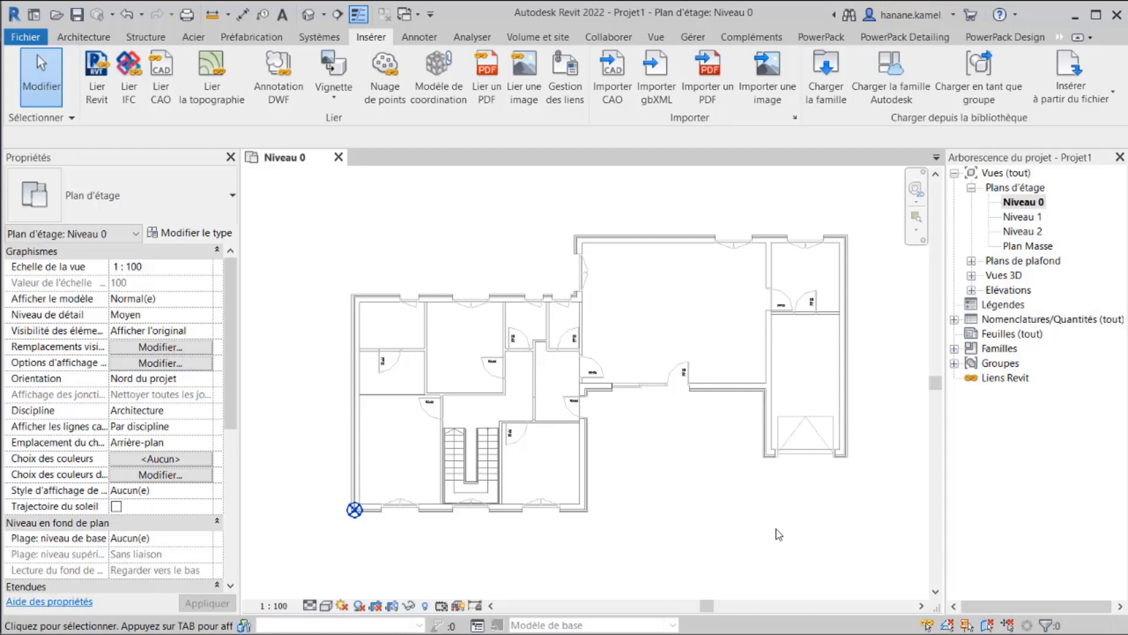
- Open the Niveau 1 plan and link Pavillon - R+1.dwg into the active view only, positioned Automatique - Origine vers origine interne
double_click(1012, 217)
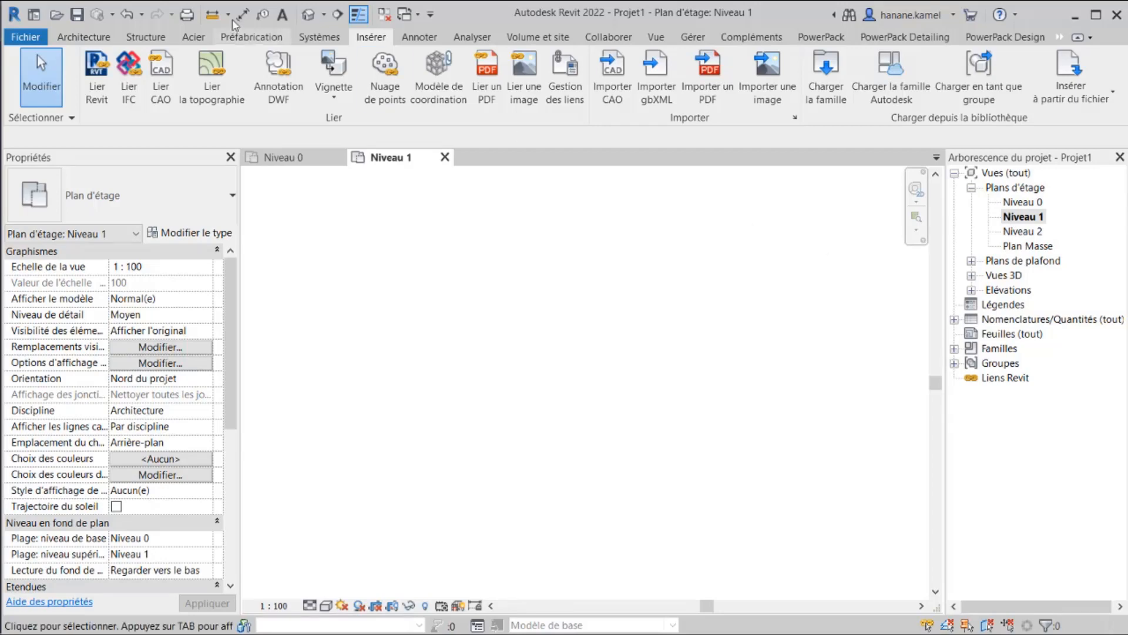
left_click(160, 98)
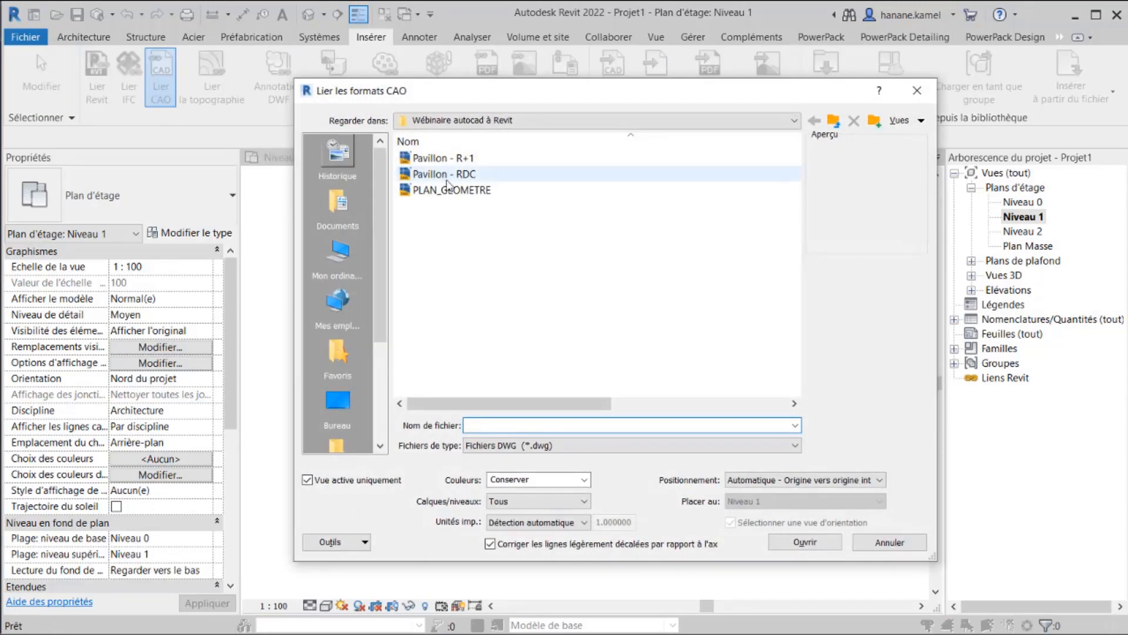
left_click(465, 160)
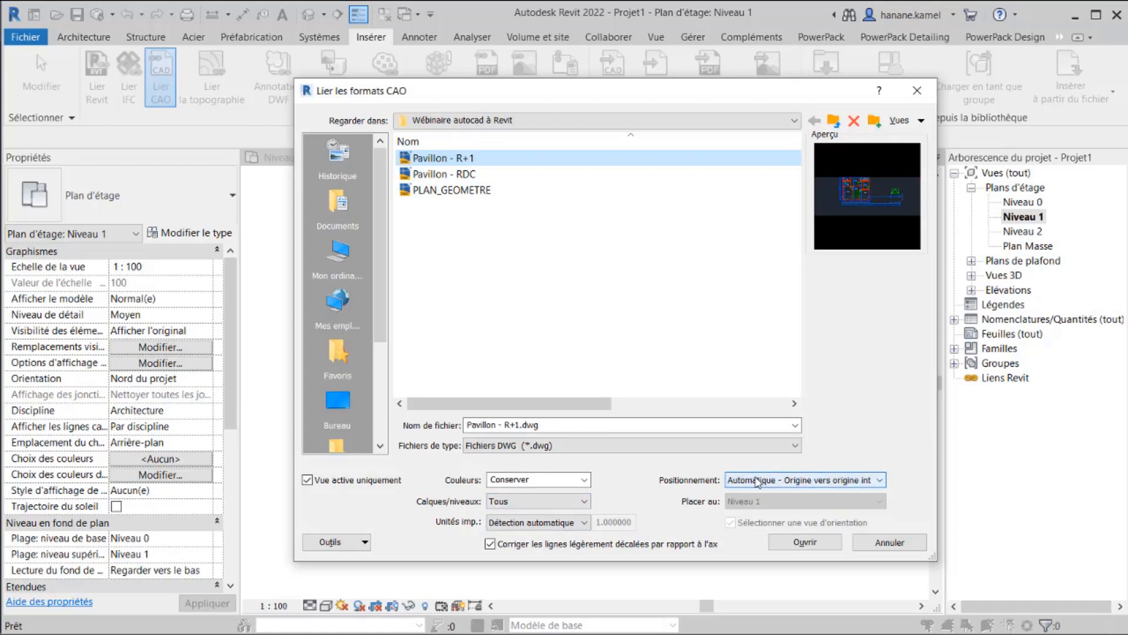
left_click(791, 543)
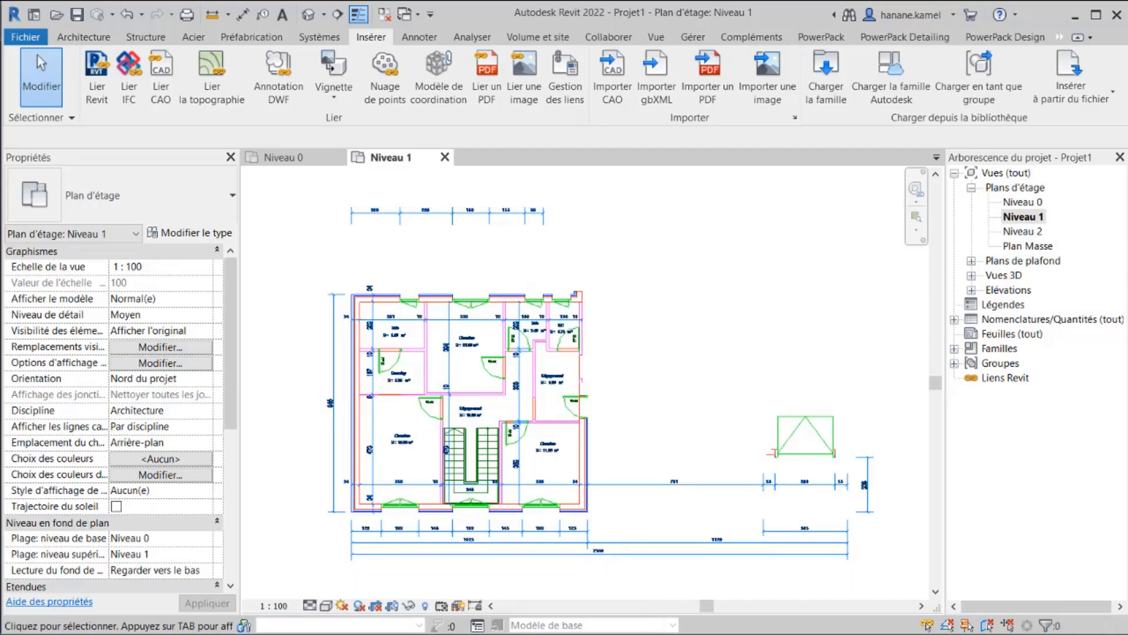
- Switch to Pavillon - R+1.dwg in AutoCAD and erase the isolated opening to the right of the house along with its adjoining dimensions
mouse_move(535, 608)
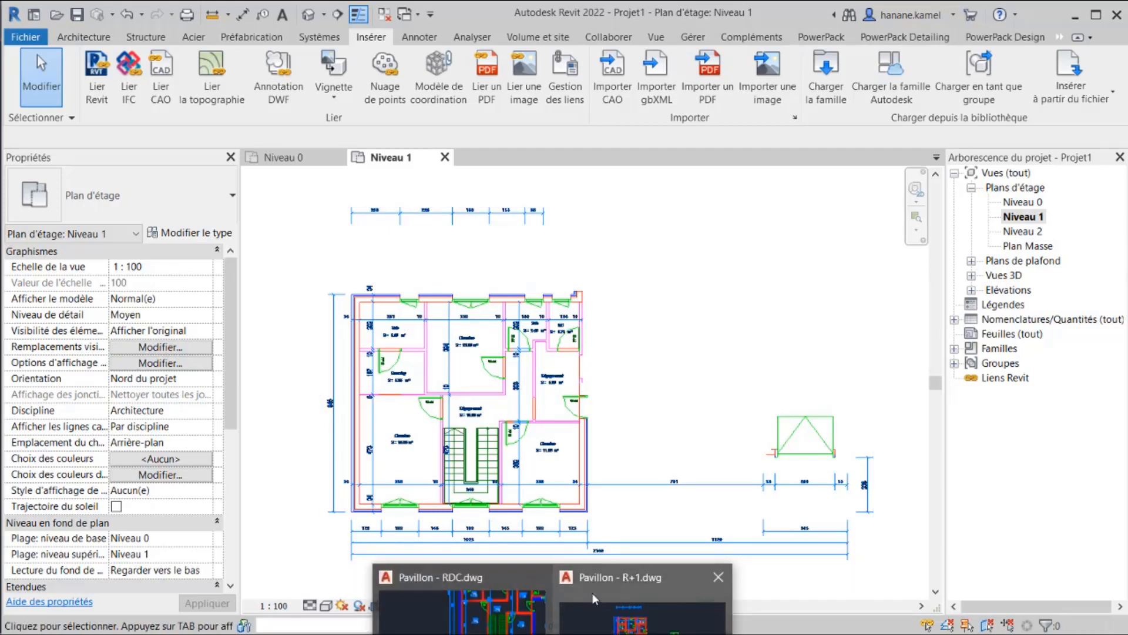
left_click(641, 609)
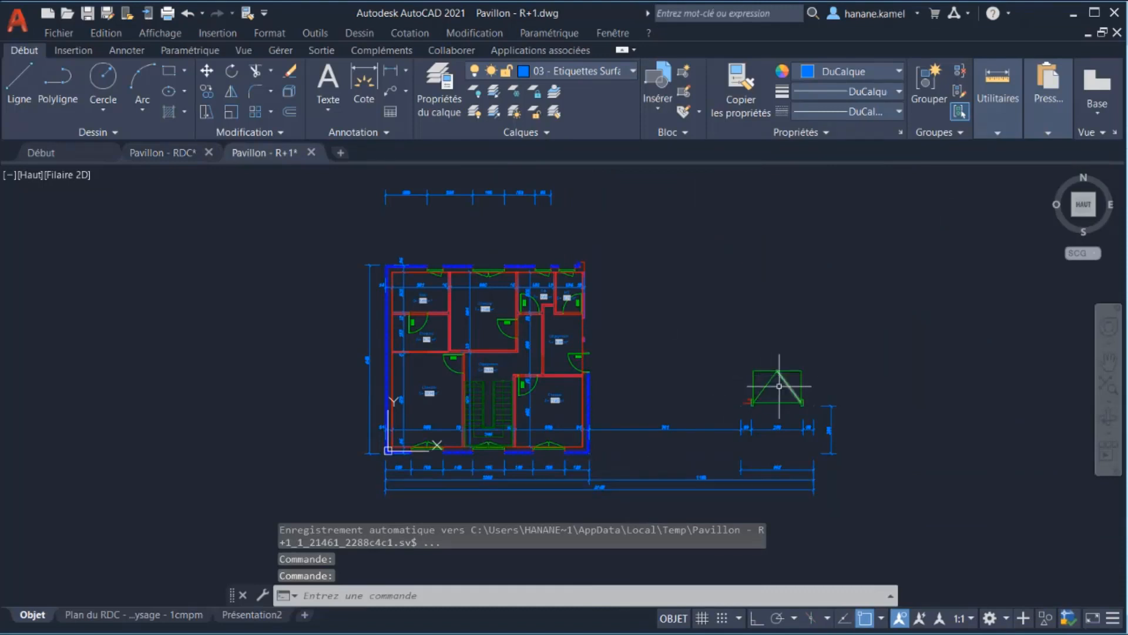
scroll(776, 393, "up", 4)
left_click(872, 283)
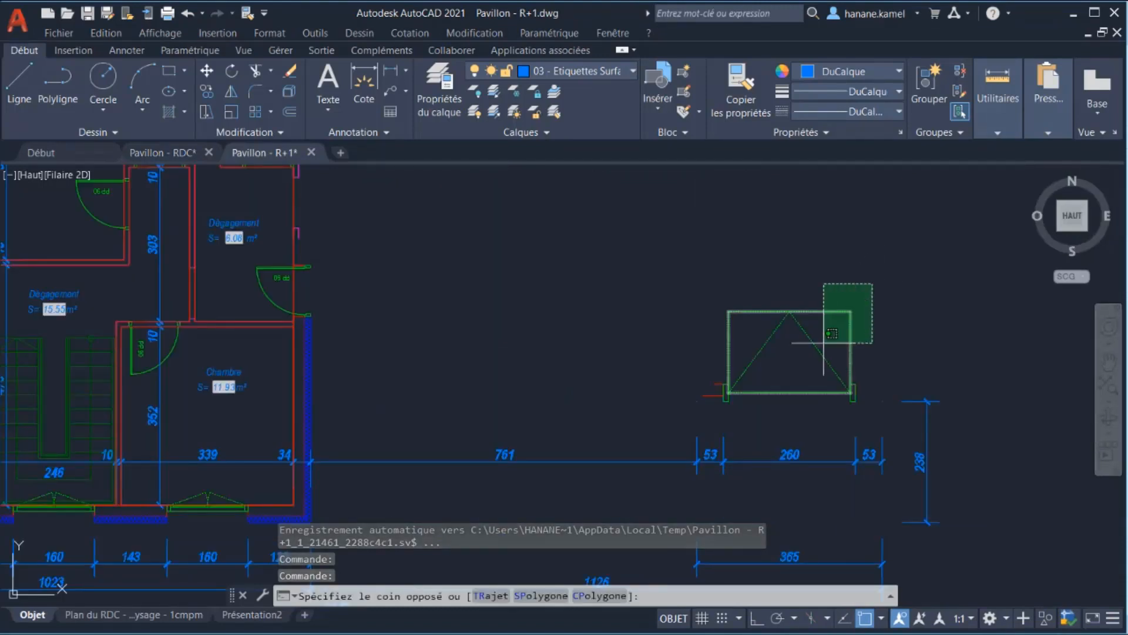
left_click(691, 412)
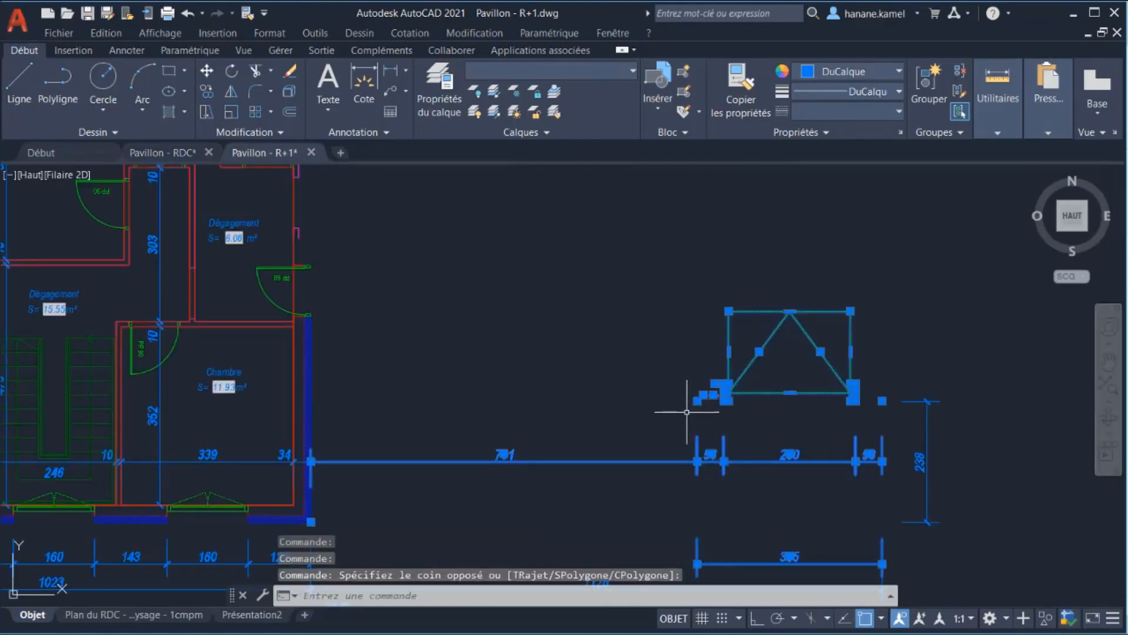
key("Delete")
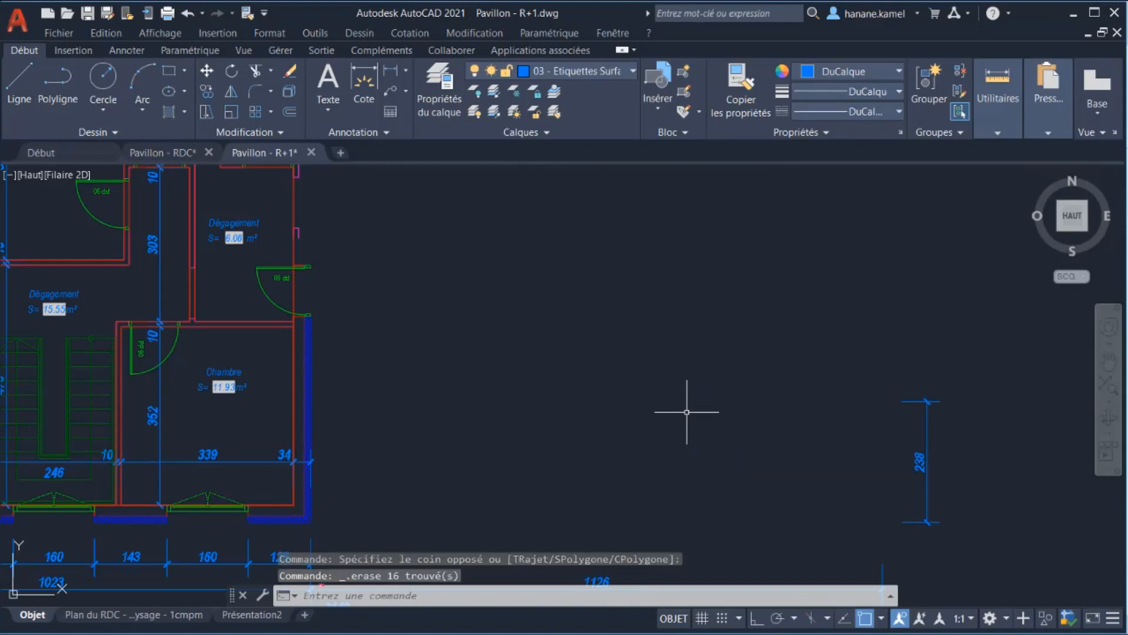
- Save the edited Pavillon - R+1.dwg drawing under its existing name
left_click(109, 13)
left_click(875, 530)
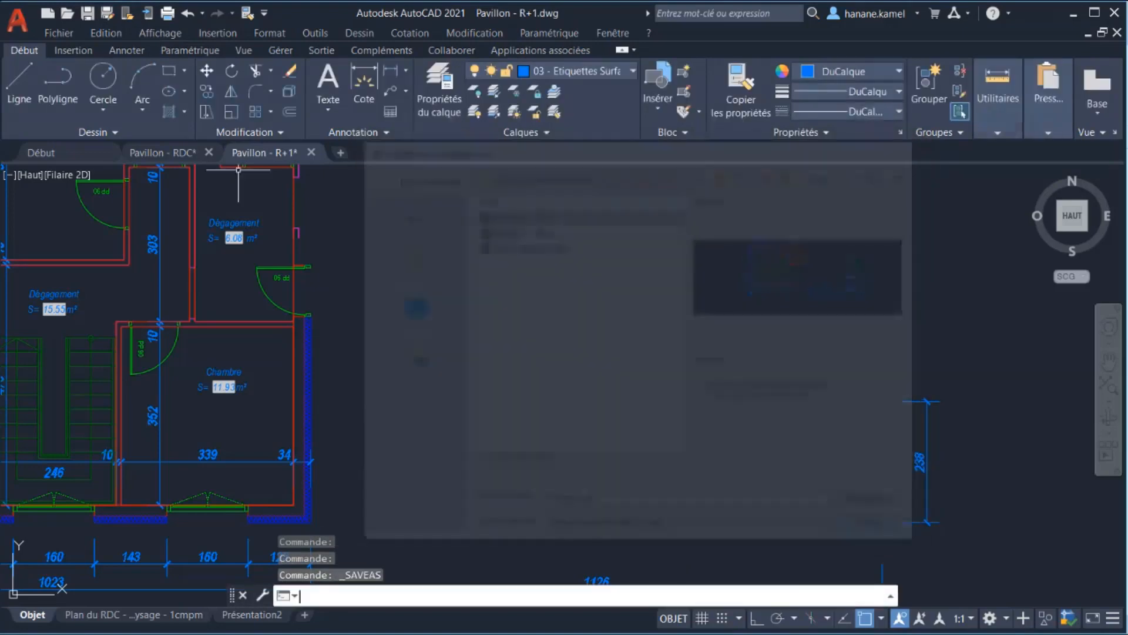
left_click(86, 13)
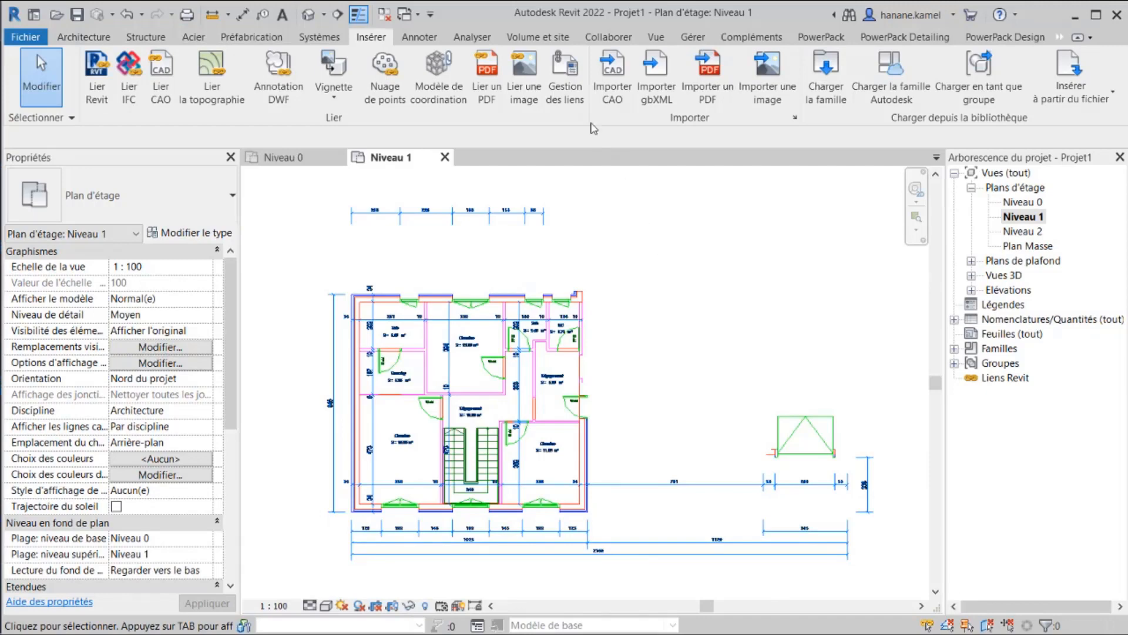
- In Revit, reload the Pavillon - R+1.dwg CAD link from the saved Pavillon - R+1.dwg file
left_click(576, 83)
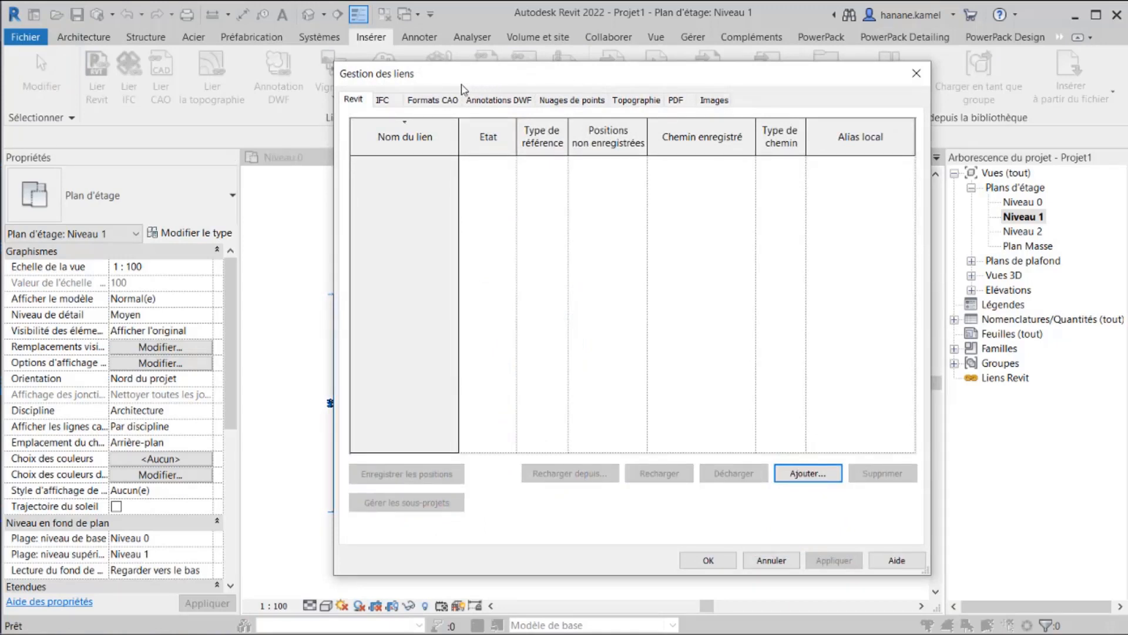
left_click(434, 101)
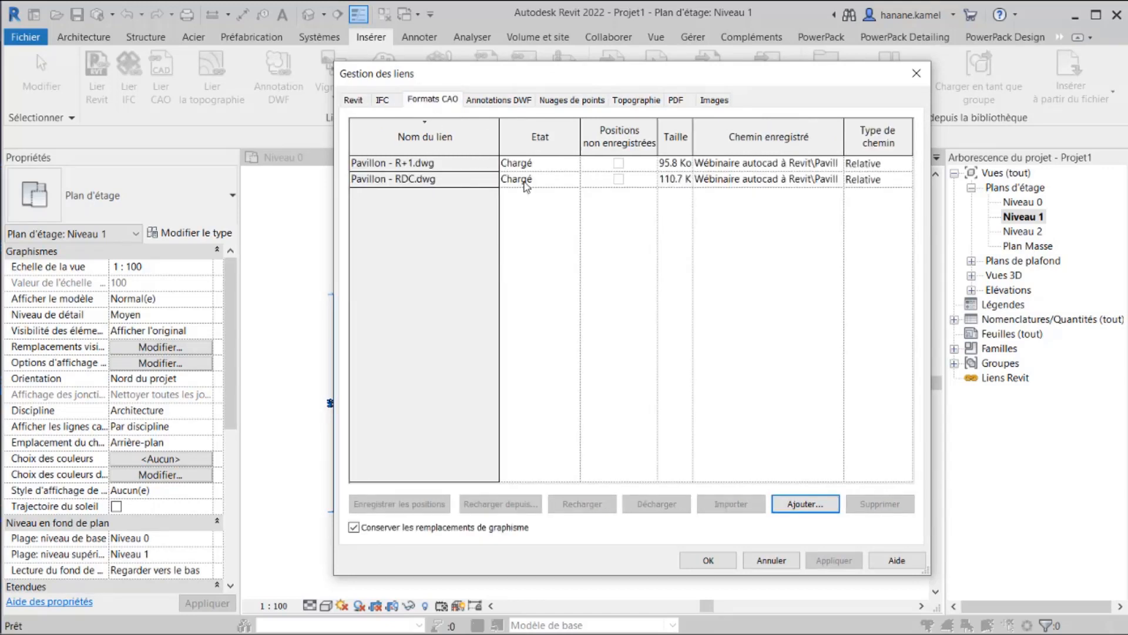
left_click(466, 162)
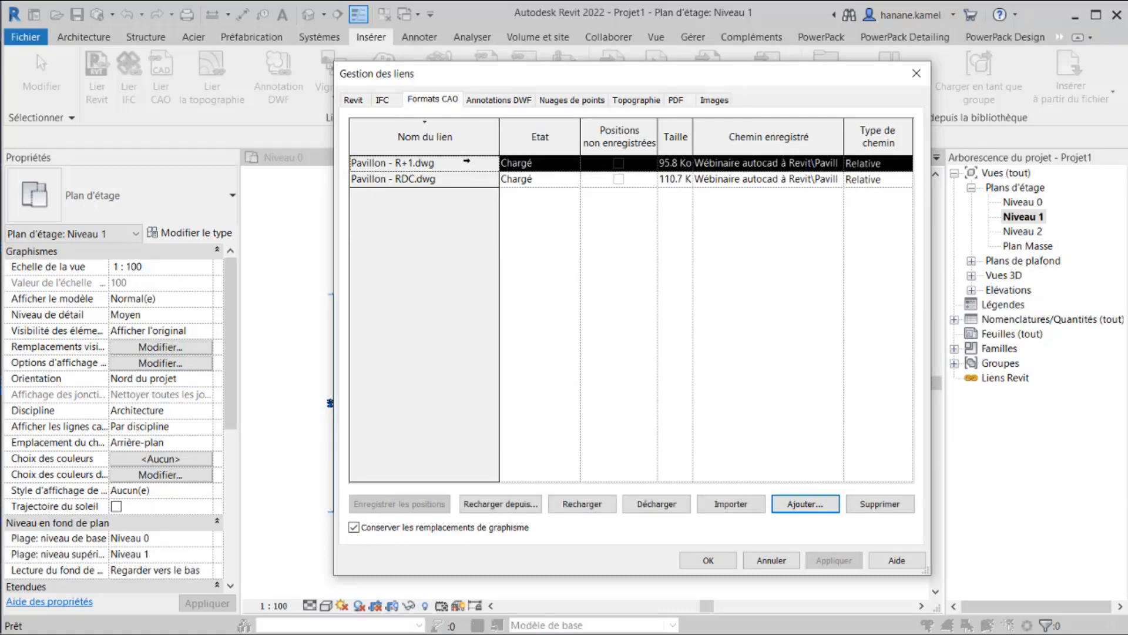
left_click(494, 505)
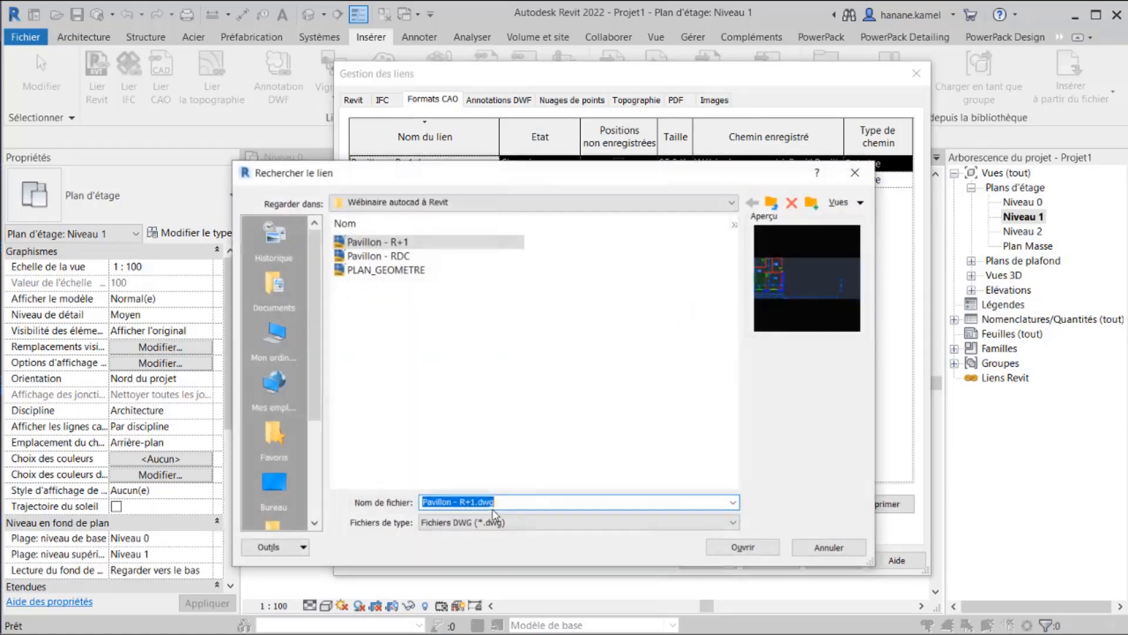
left_click(395, 246)
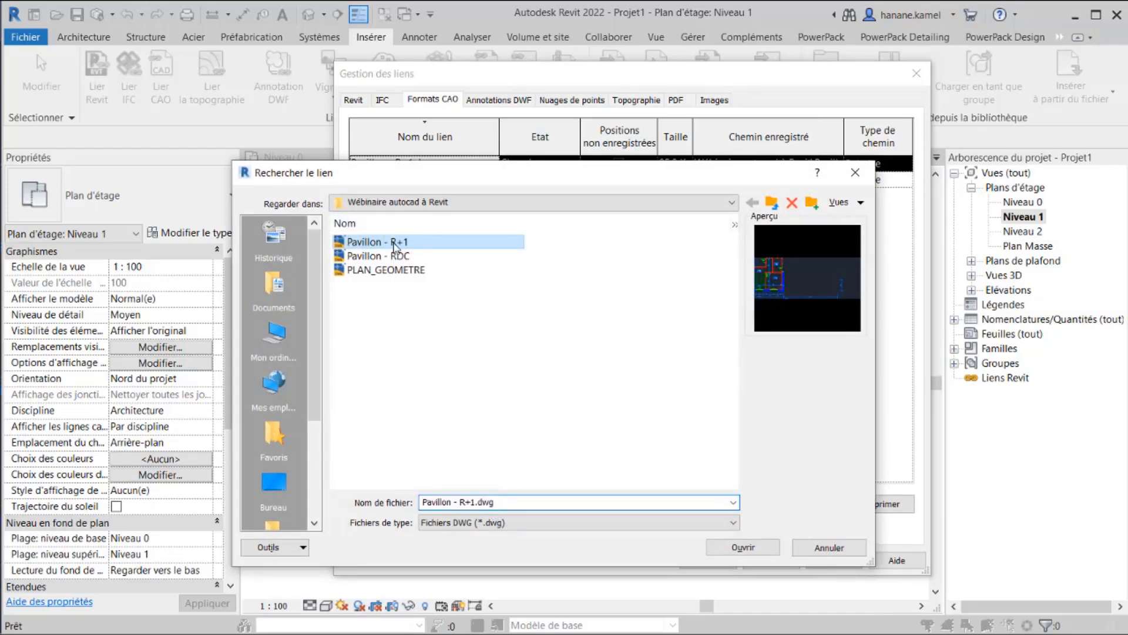
left_click(743, 547)
left_click(723, 564)
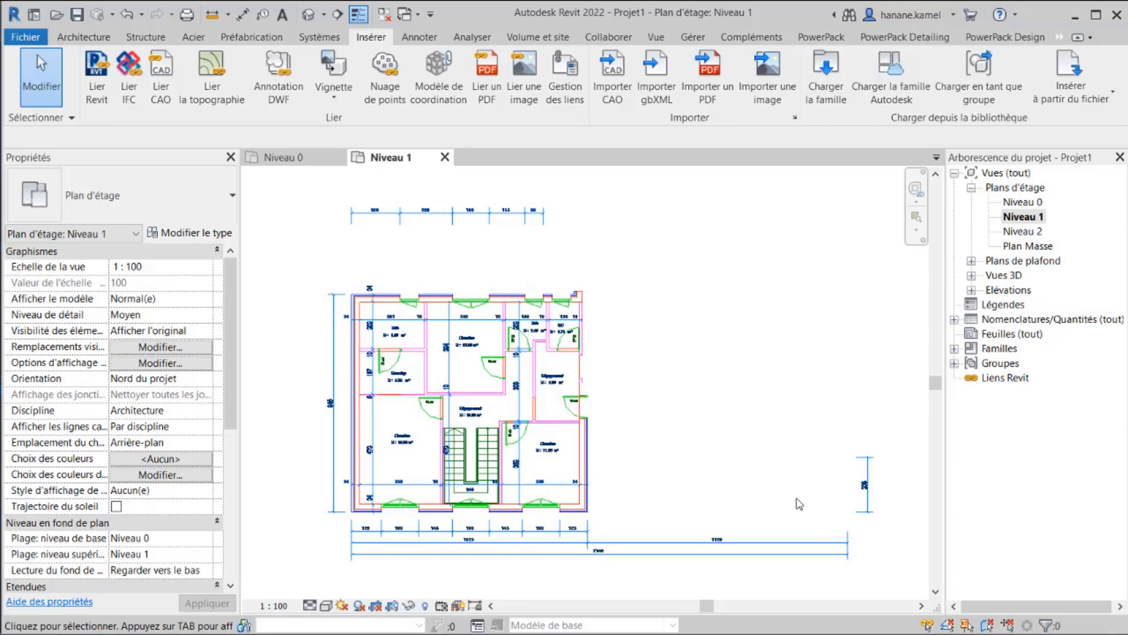
- Query a dimension line of the linked Pavillon - R+1.dwg and hide its 03 - Cotations layer in the Niveau 1 view
key("ctrl+z")
left_click(536, 299)
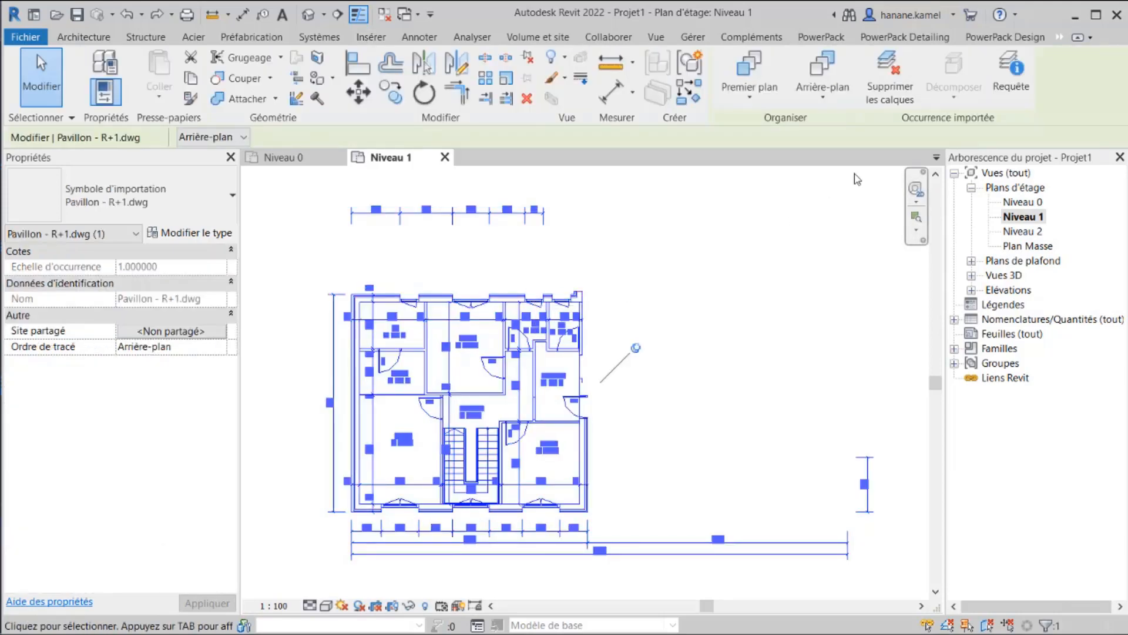
left_click(1017, 94)
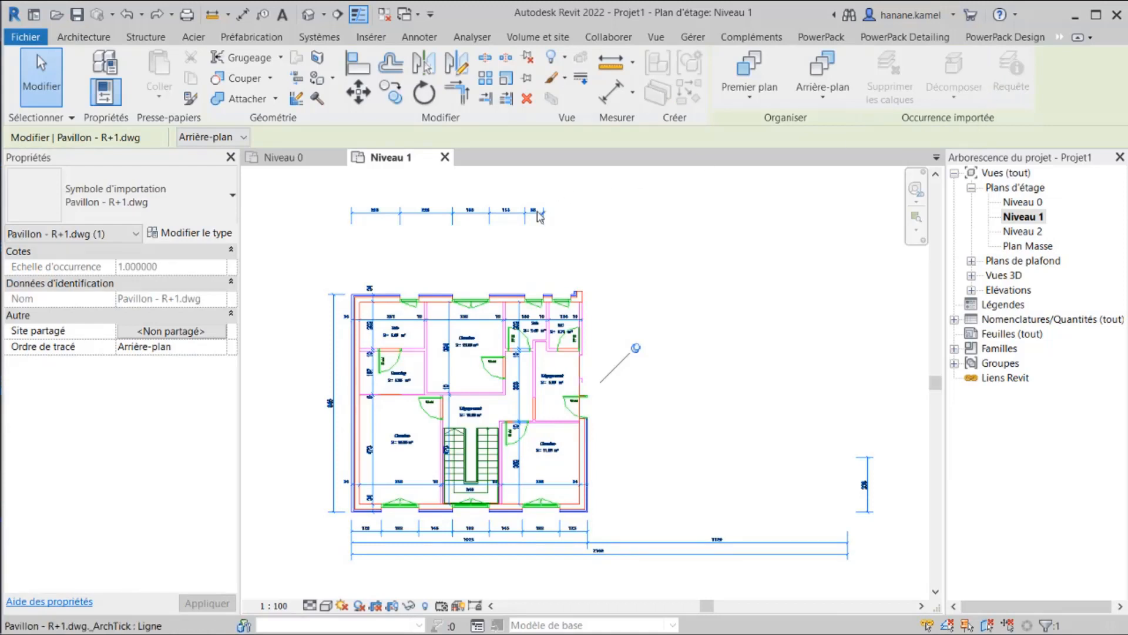
left_click(510, 213)
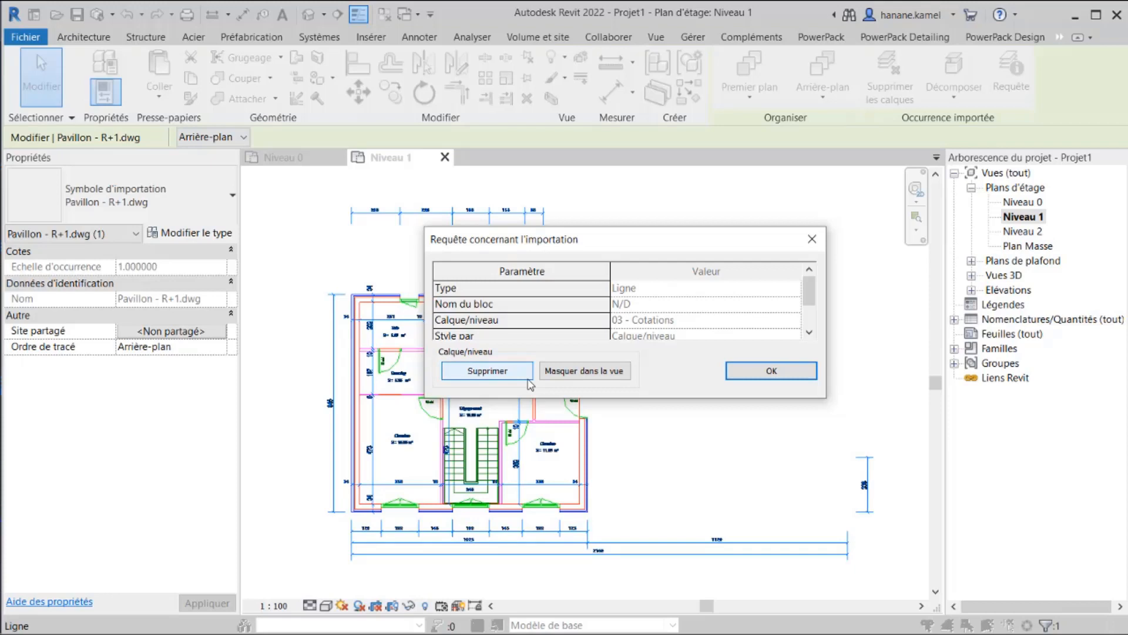
left_click(625, 372)
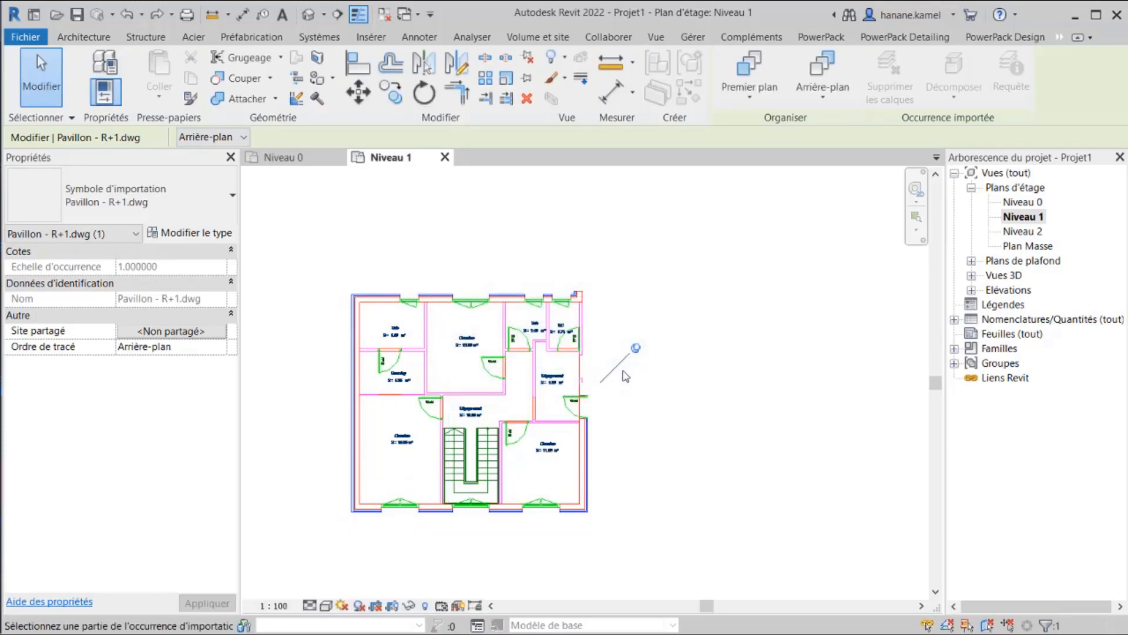
left_click(392, 487)
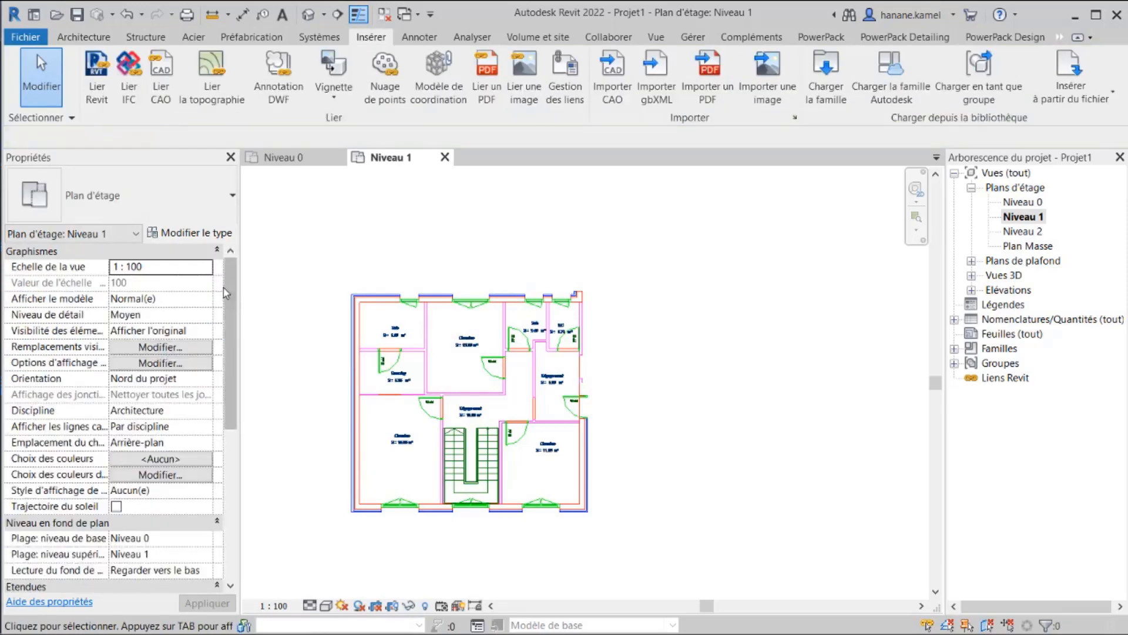
- In Niveau 1's visibility overrides, hide the 03 - Etiquettes Surfaces layer of Pavillon - R+1.dwg and show 03 - Cotations
left_click(160, 347)
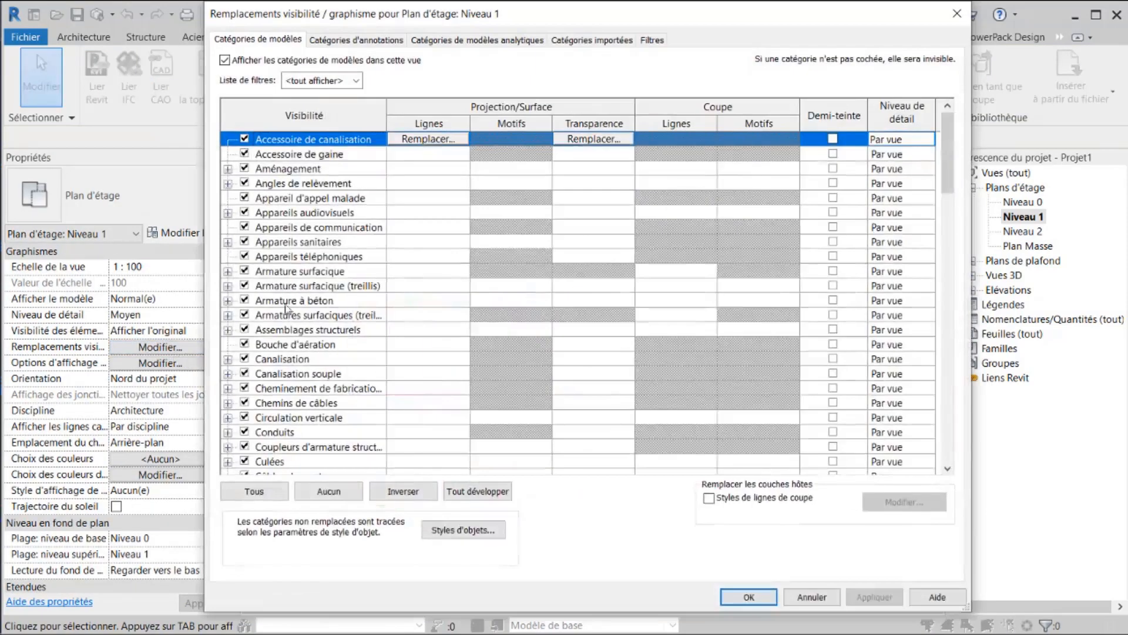
left_click(601, 42)
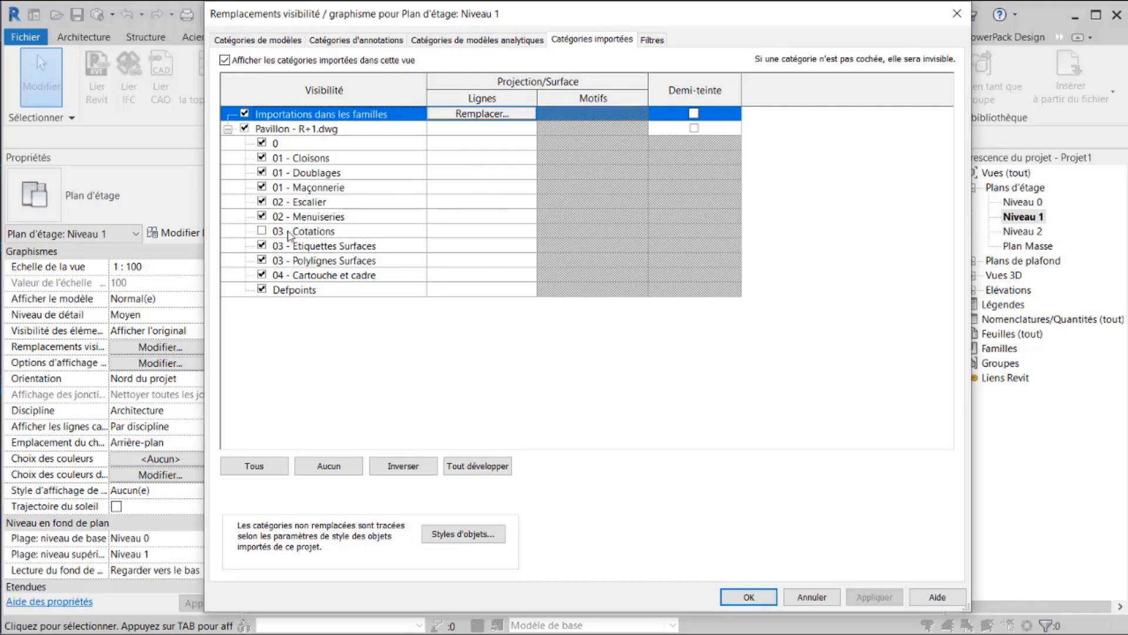
left_click(262, 245)
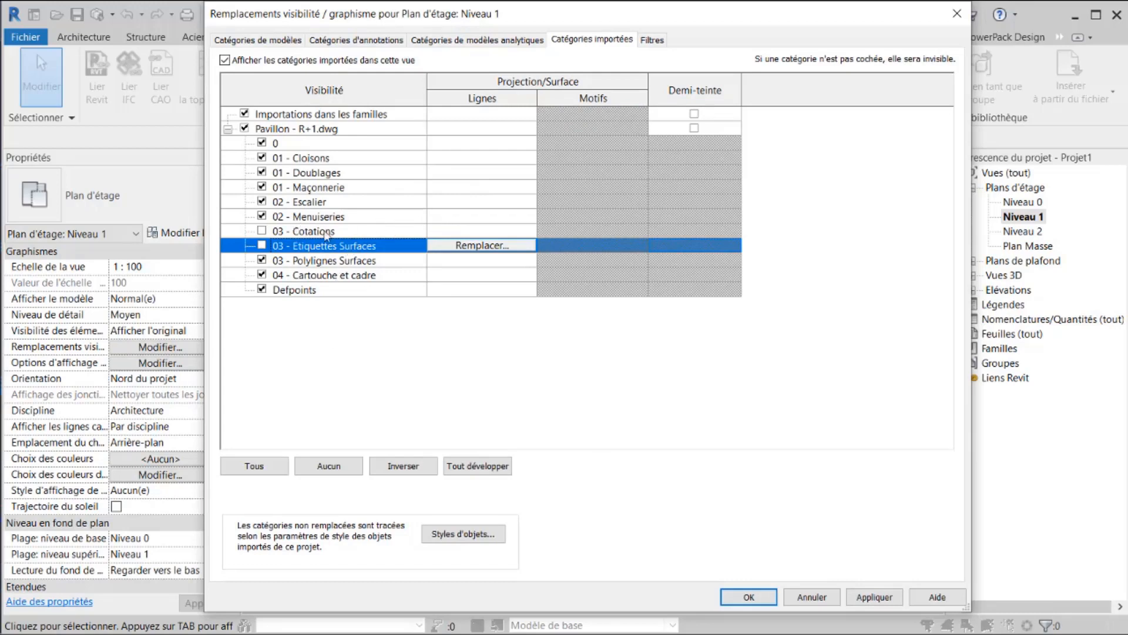
left_click(262, 231)
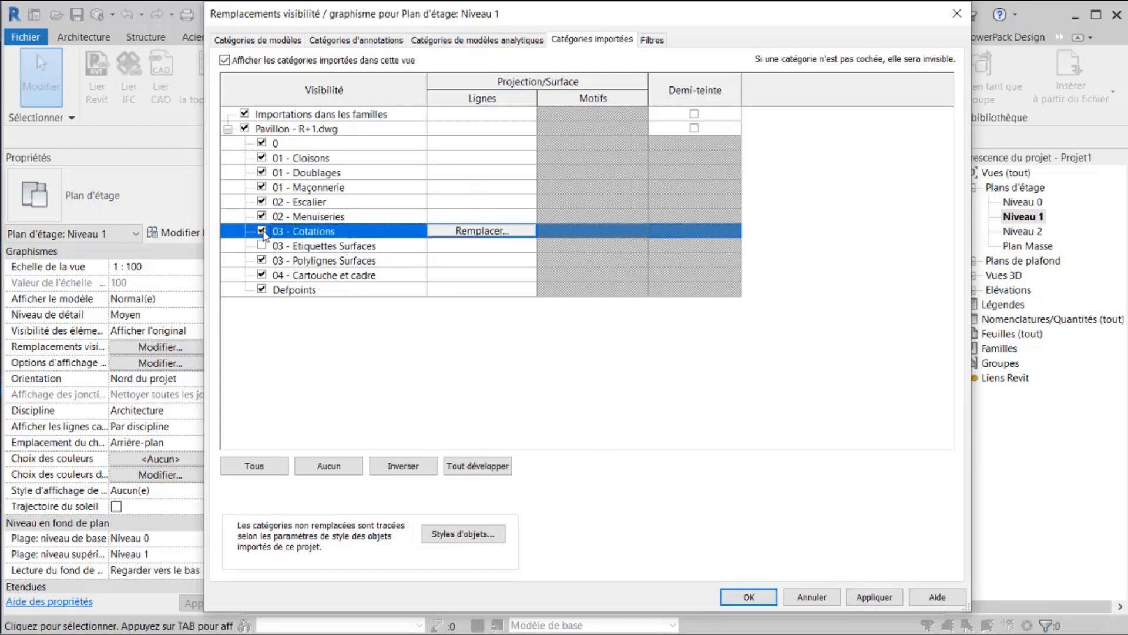
left_click(748, 596)
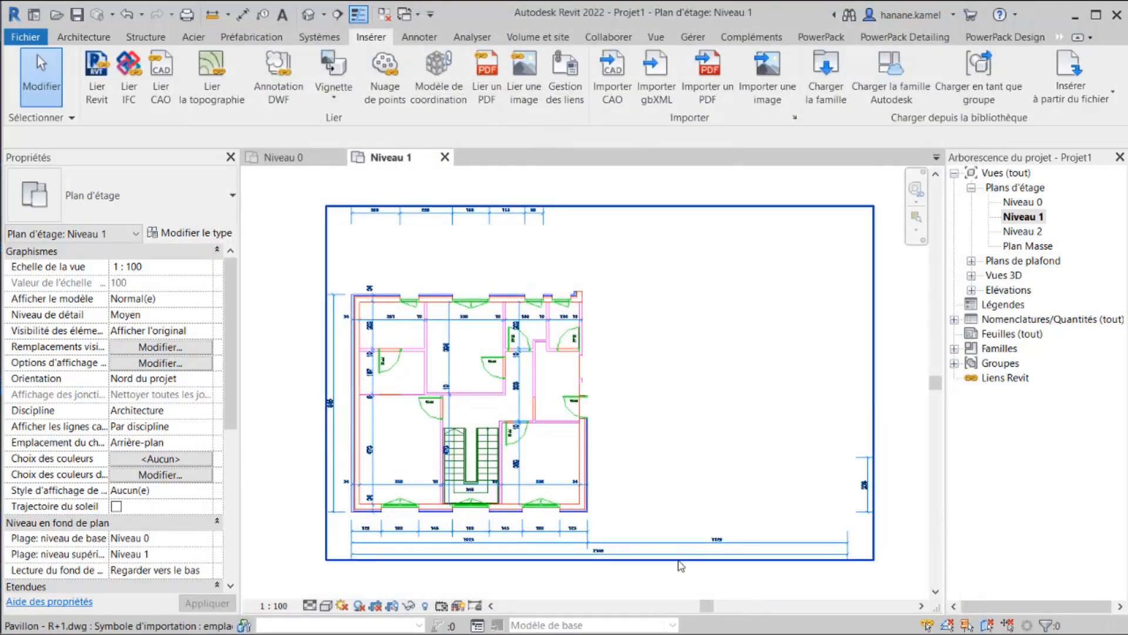
- Hide the 03 - Cotations layer of Pavillon - R+1.dwg through Niveau 1's visibility overrides
left_click(132, 347)
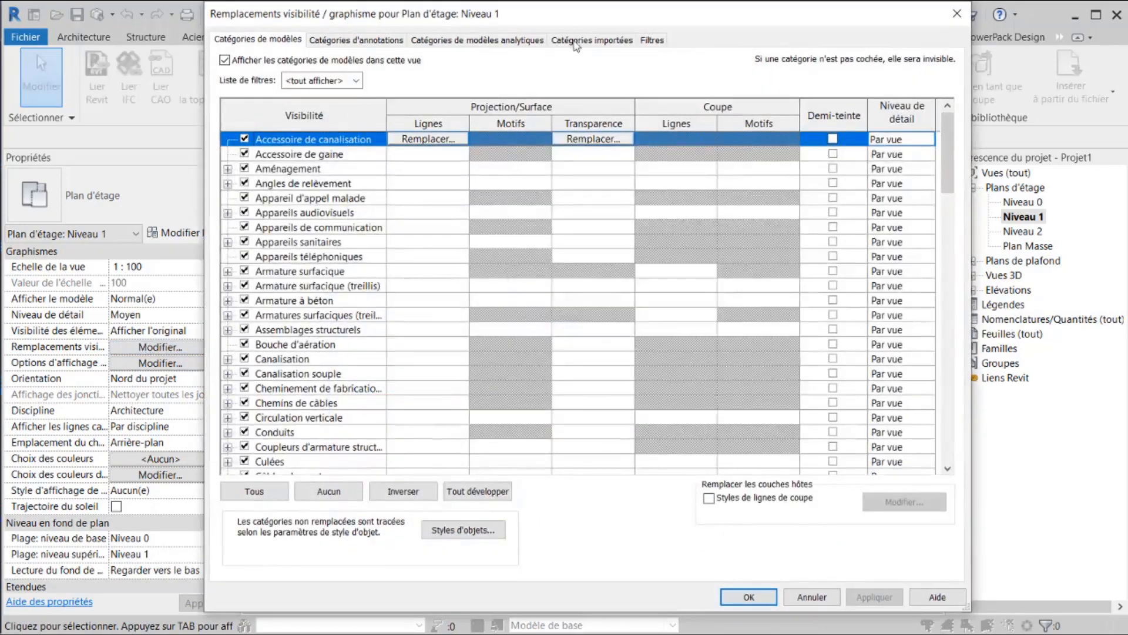
left_click(575, 41)
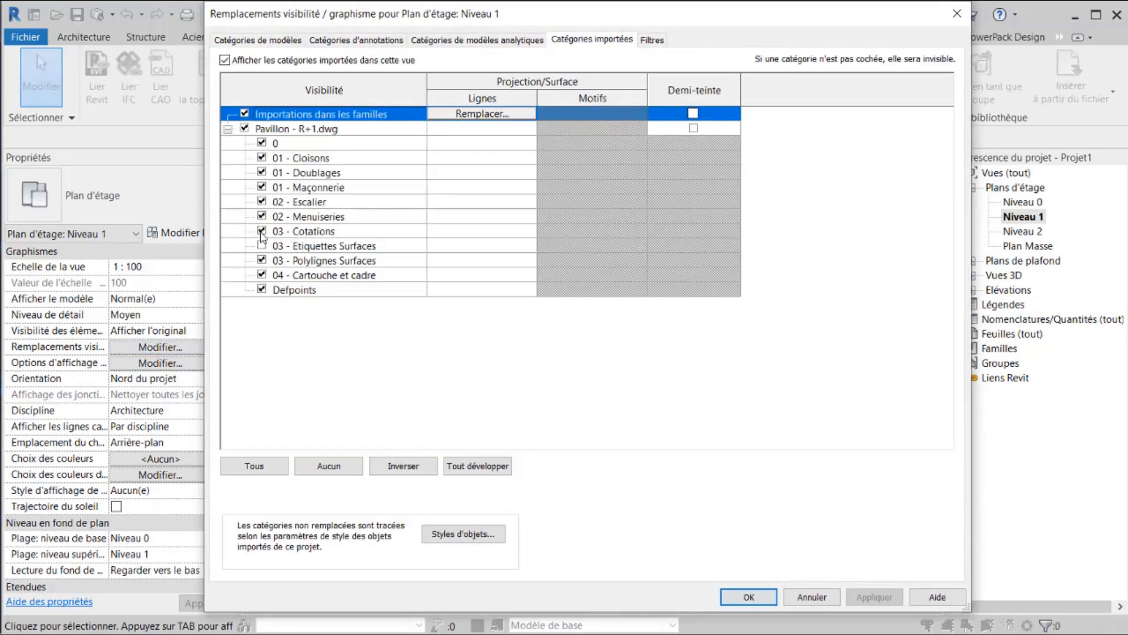
left_click(262, 233)
left_click(749, 596)
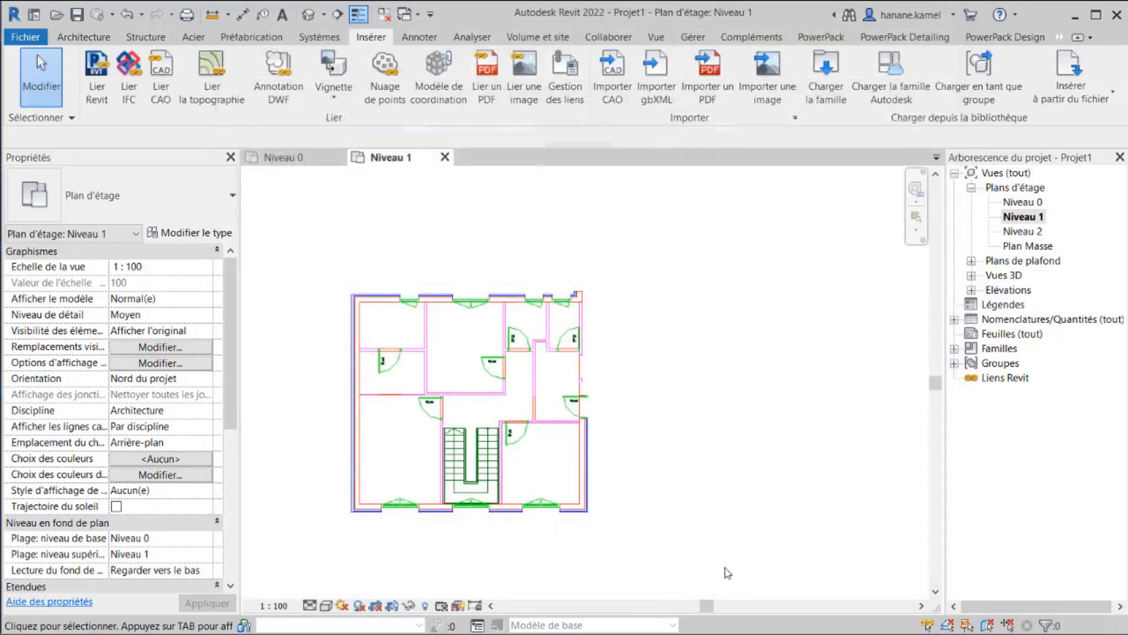
- Open Plan Masse and link PLAN_GEOMETRE.dwg at Niveau 0, origin to internal origin, with active-view-only and off-axis line correction disabled
scroll(555, 525, "down", 3)
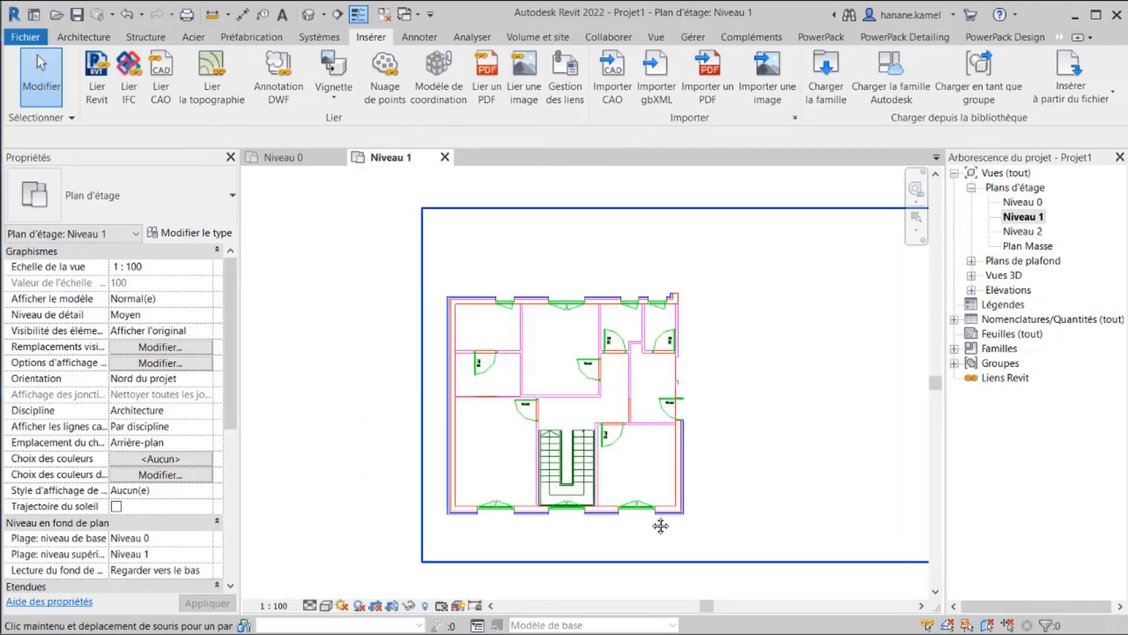
middle_click_drag(560, 512, 581, 482)
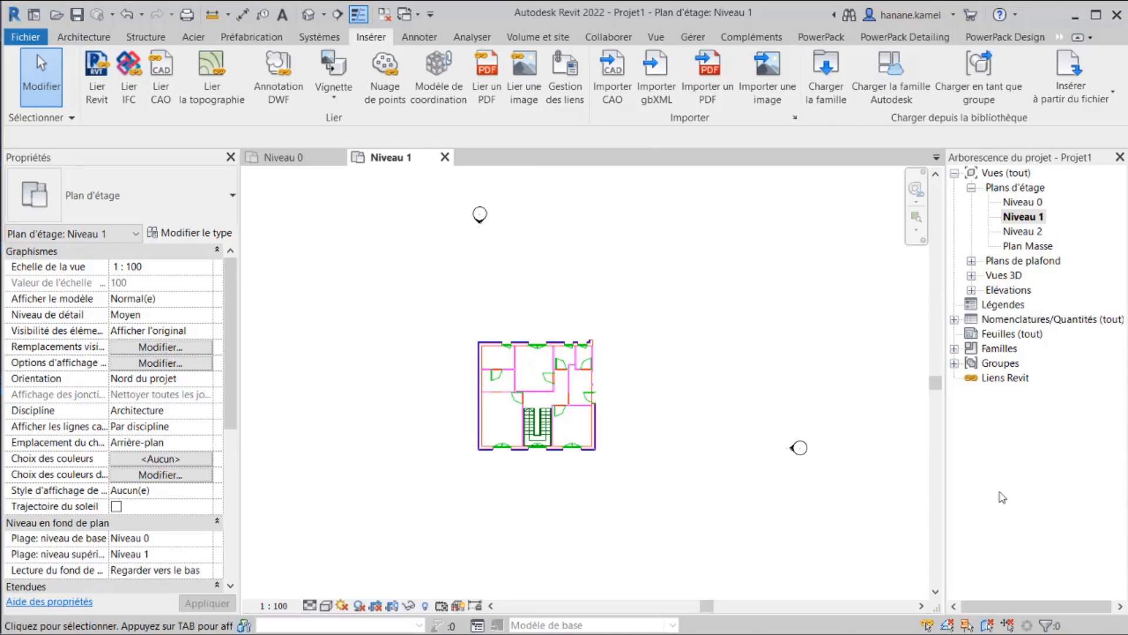
double_click(1021, 246)
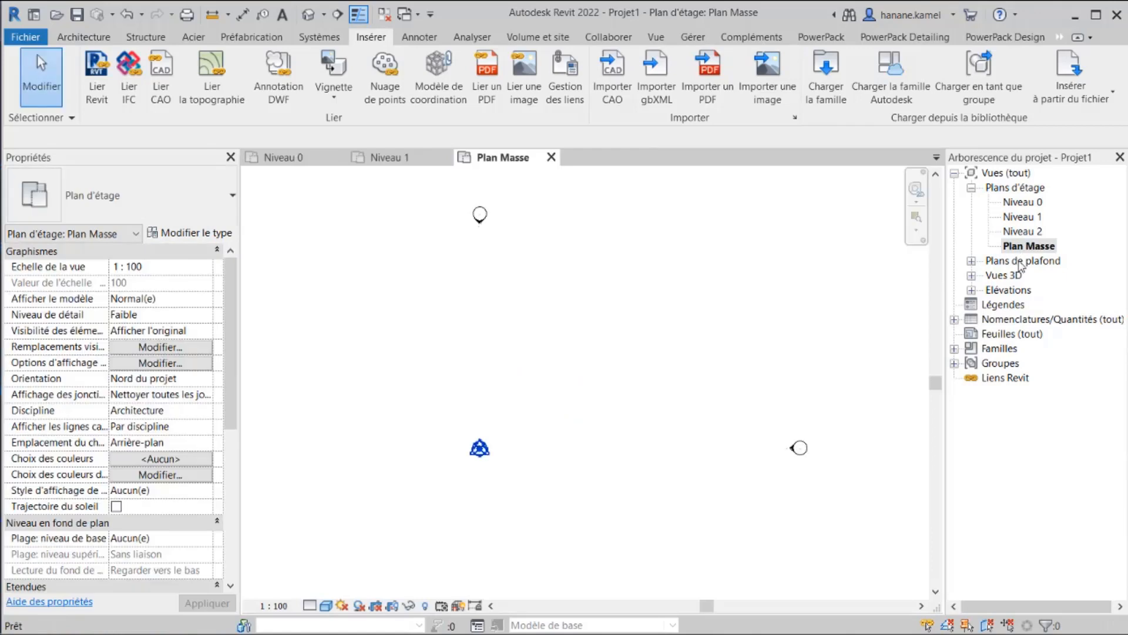
left_click(158, 99)
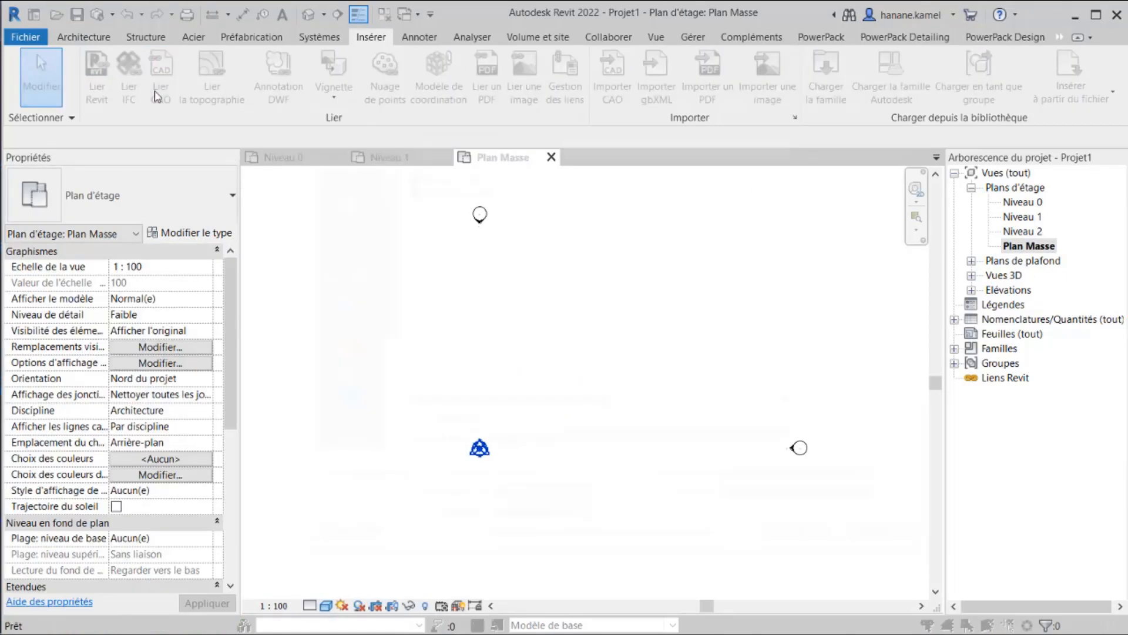
left_click(445, 194)
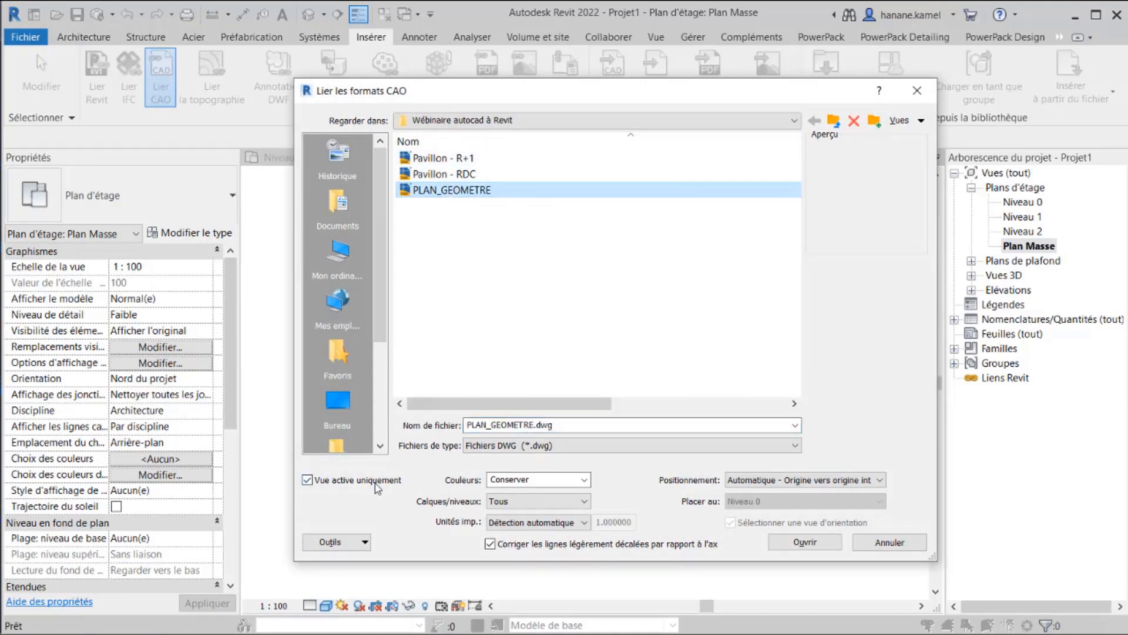
left_click(307, 480)
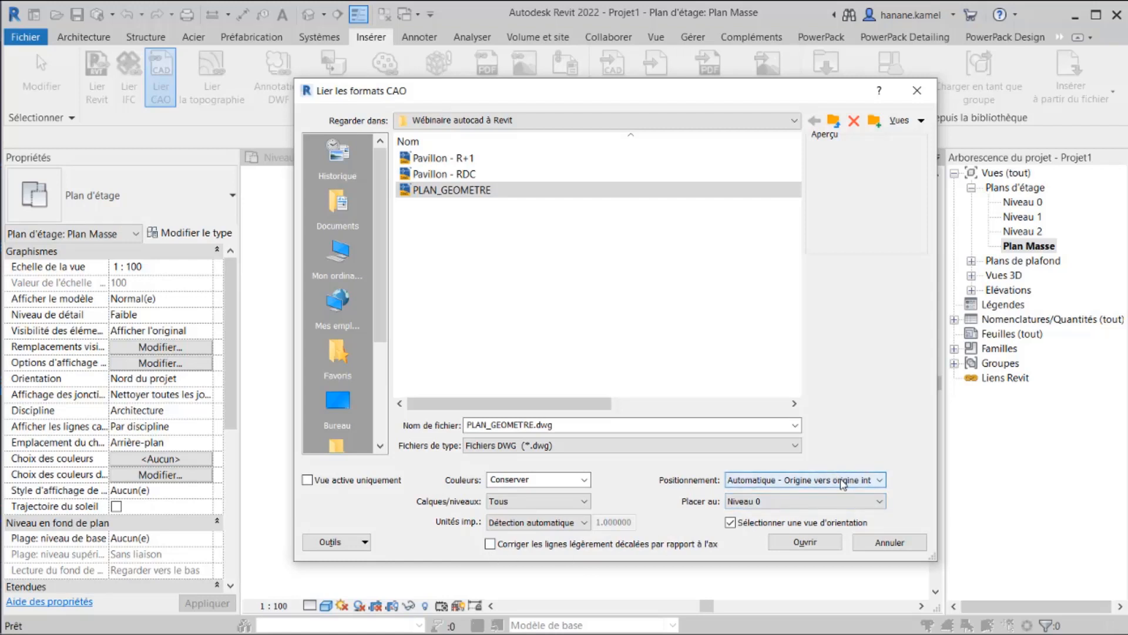
left_click(844, 501)
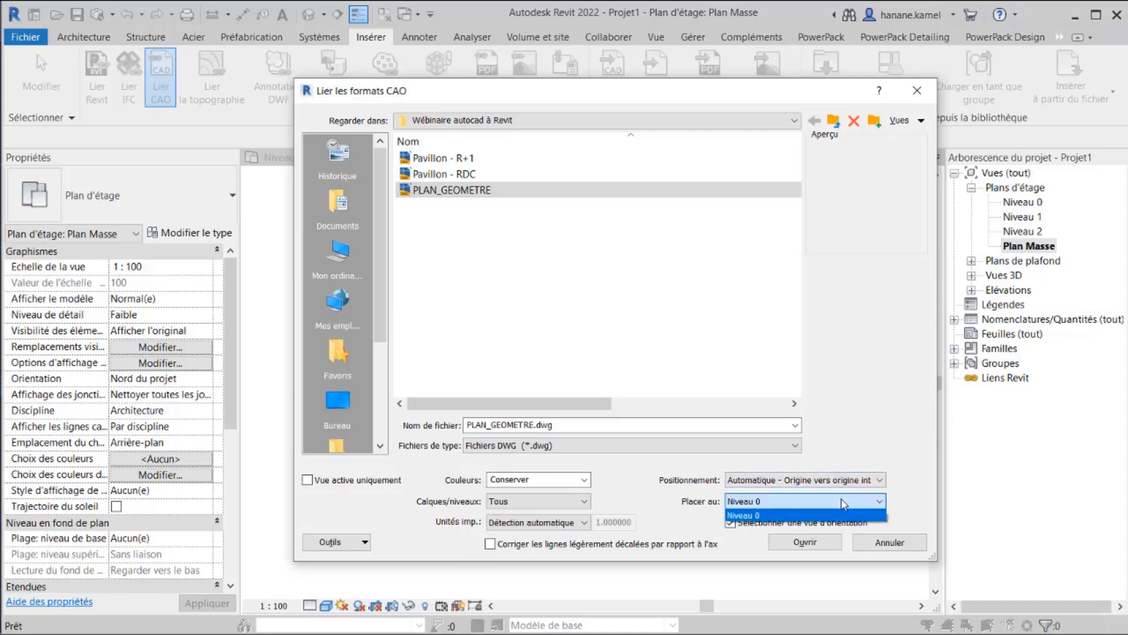
left_click(844, 503)
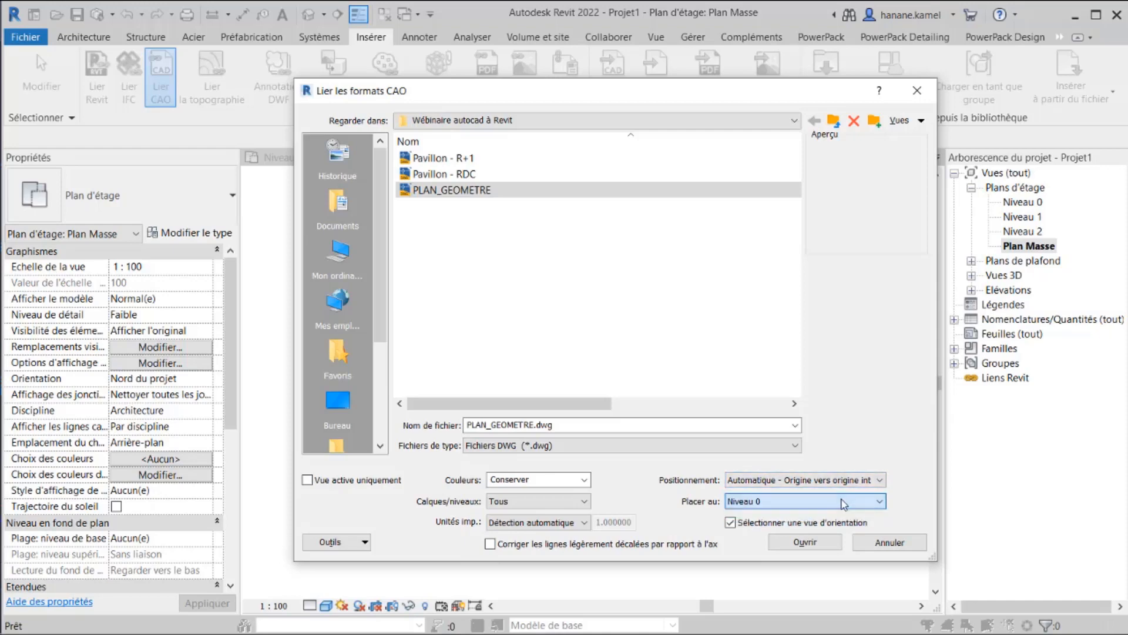
left_click(825, 546)
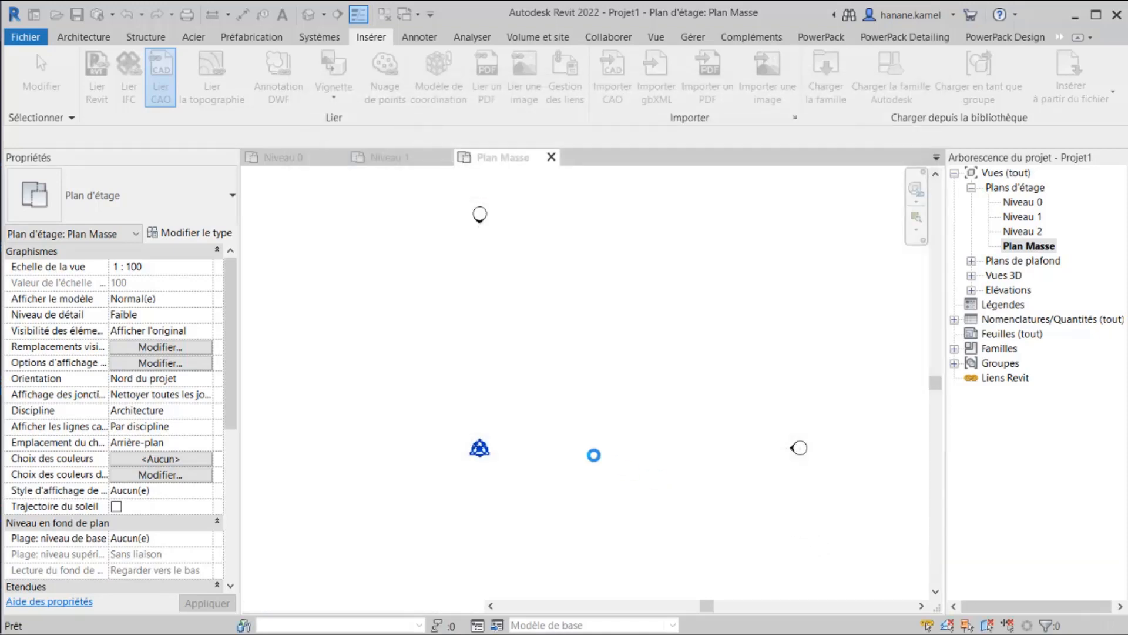
- Examine the linked PLAN_GEOMETRE.dwg in Plan Masse and in the default 3D view, and select it there
scroll(611, 443, "down", 4)
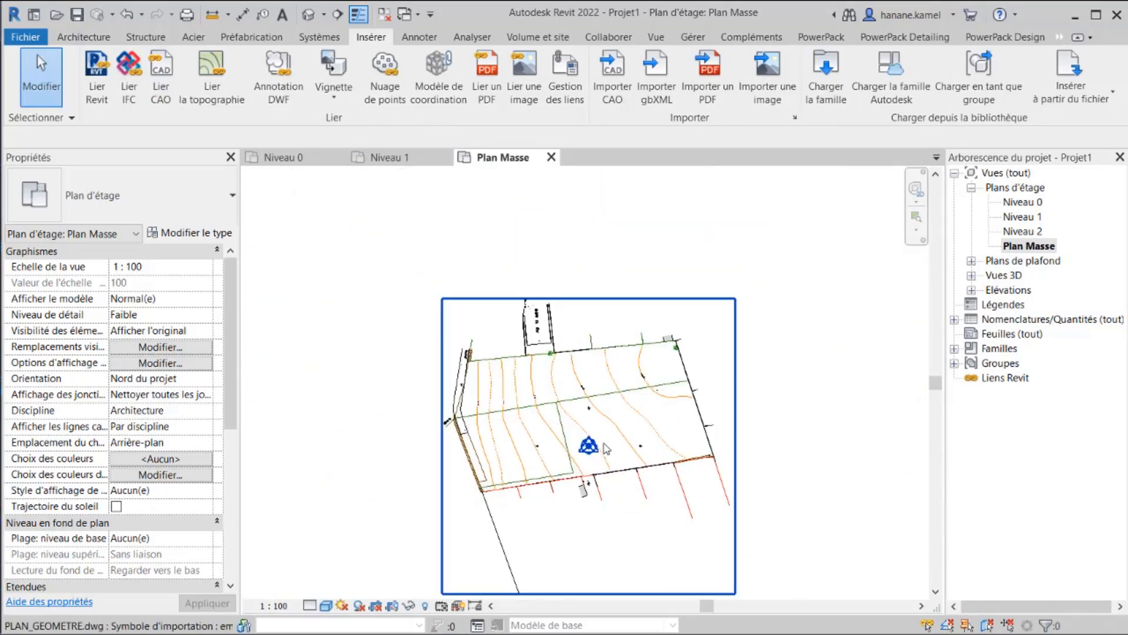
key("3")
key("d")
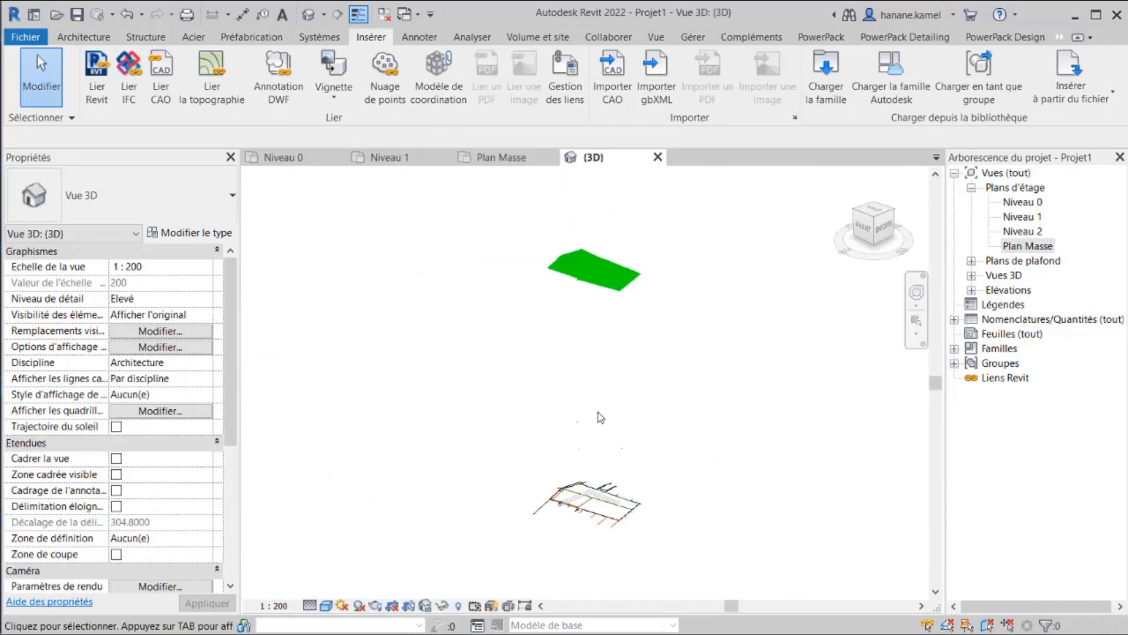
scroll(588, 262, "up", 5)
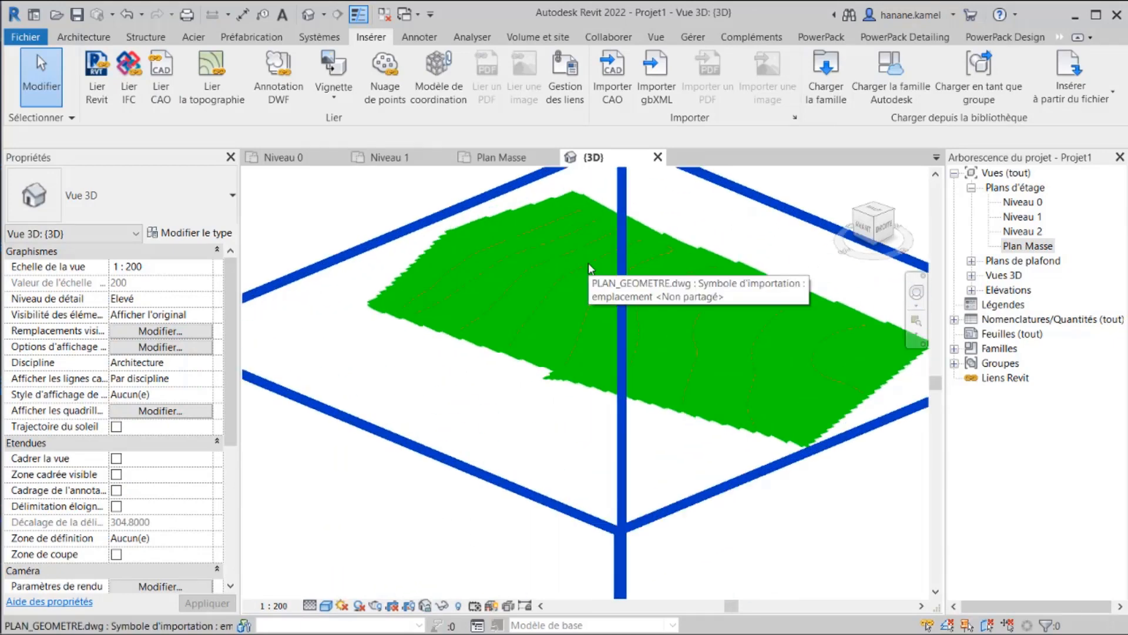
scroll(589, 265, "down", 6)
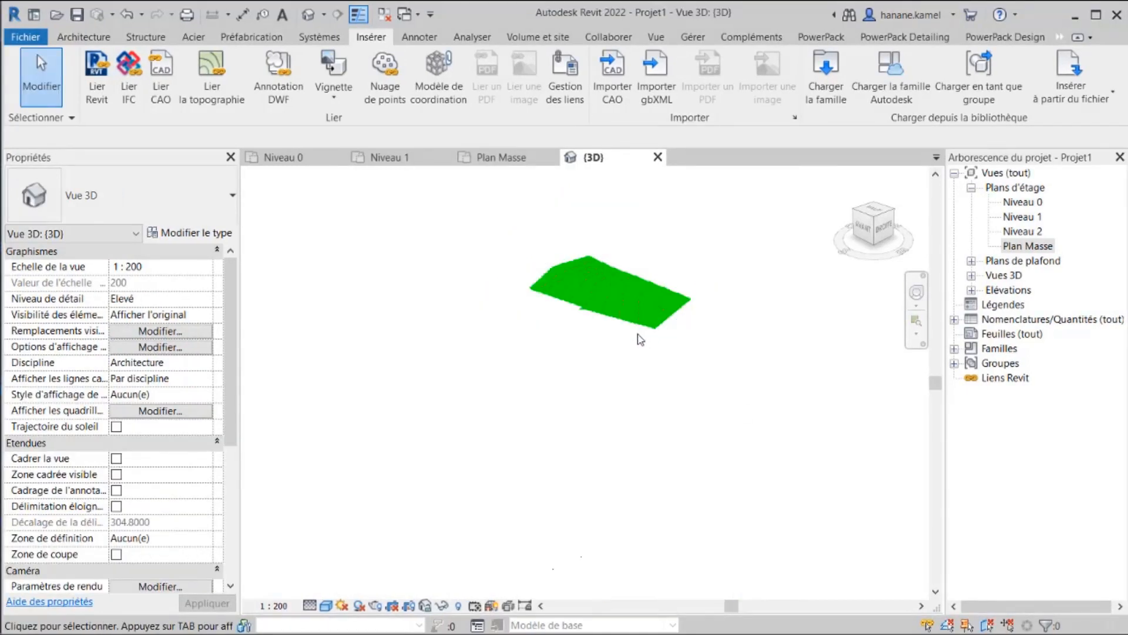
left_click(630, 273)
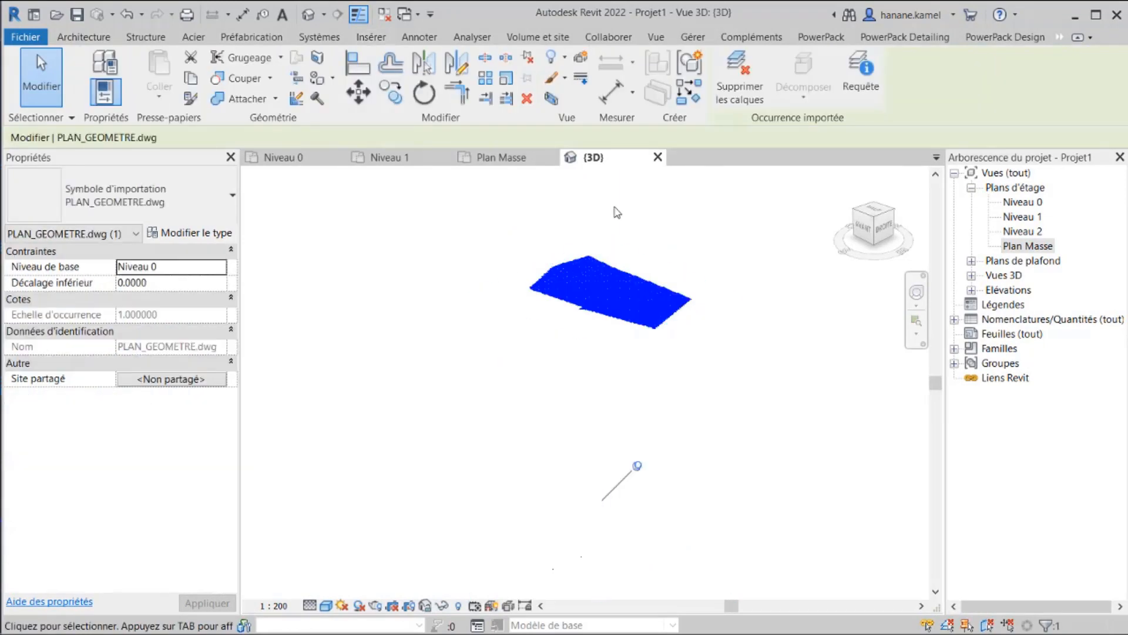
- Examine the line weights and colours of the PLAN_GEOMETRE.dwg layers in the object styles for imported objects
left_click(694, 37)
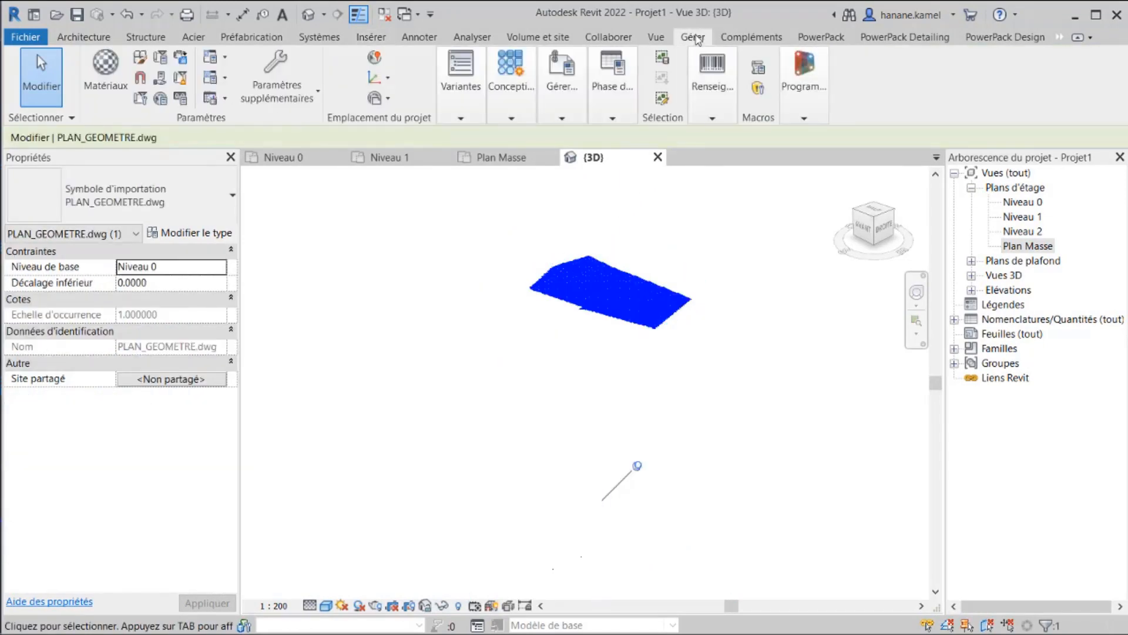
left_click(141, 61)
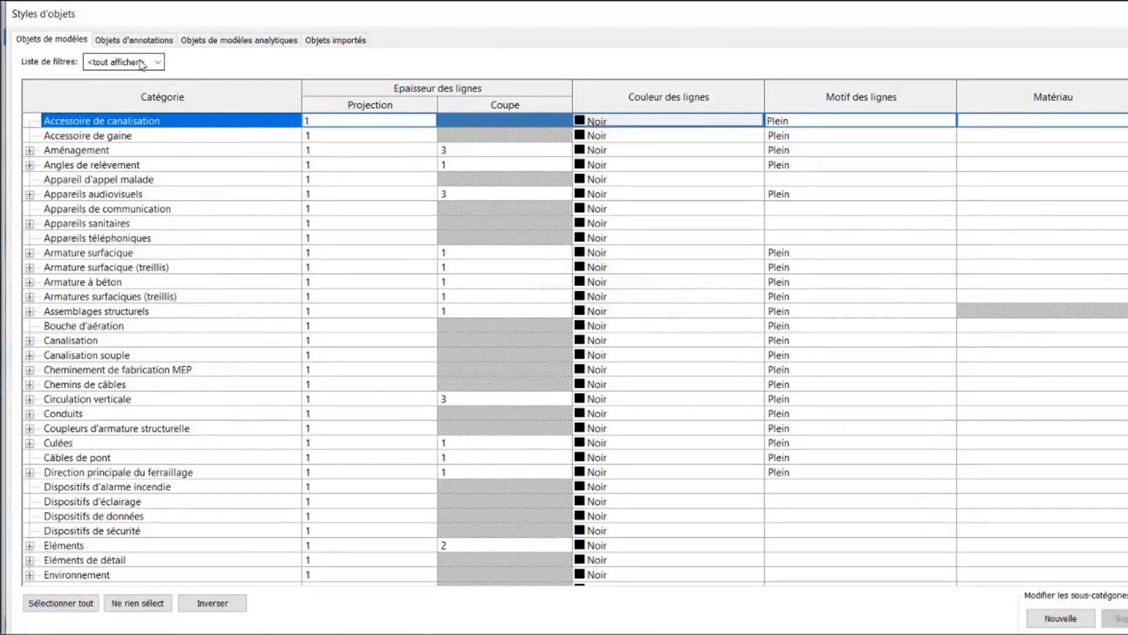
left_click(326, 44)
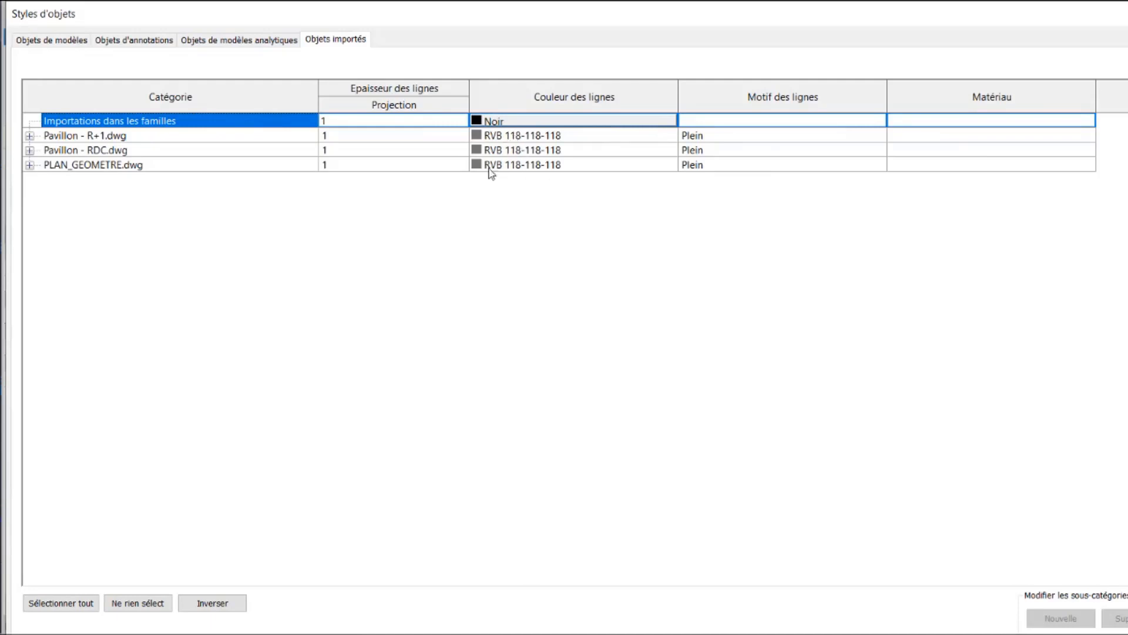
left_click(29, 165)
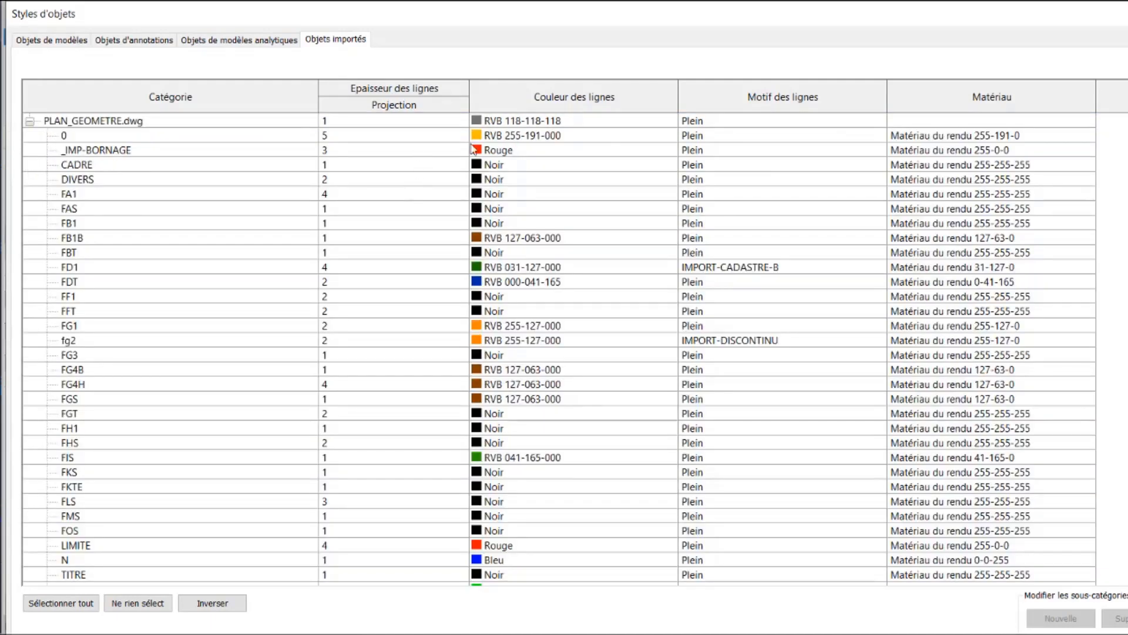
left_click(408, 123)
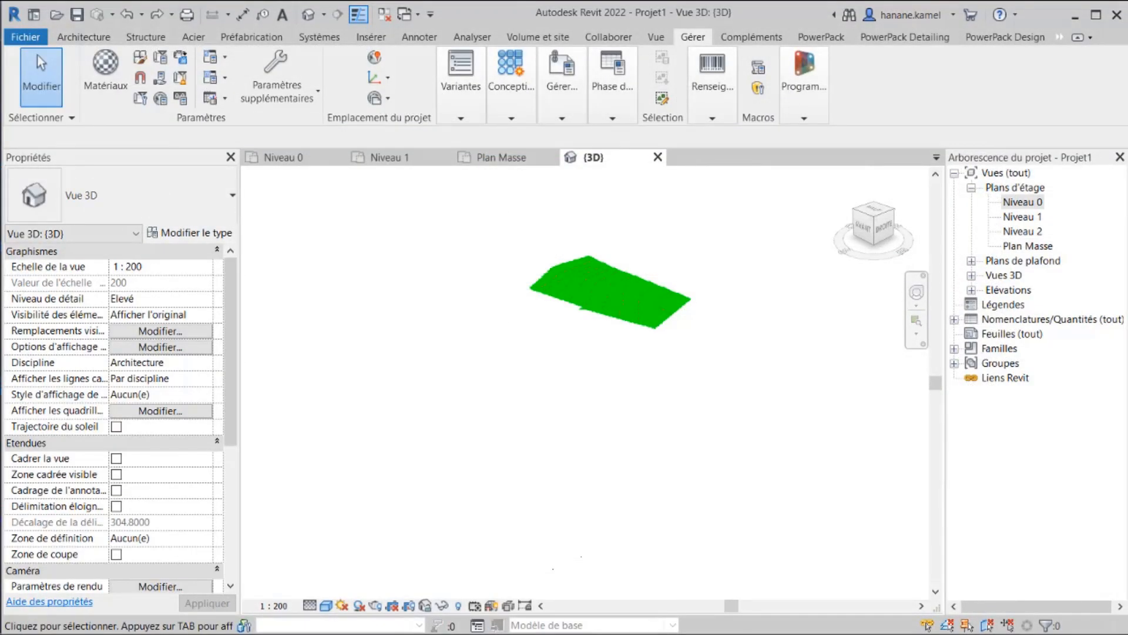
- Check the Niveau 1 plan and hide PLAN_GEOMETRE.dwg in the Niveau 0 view through its visibility overrides
double_click(1023, 217)
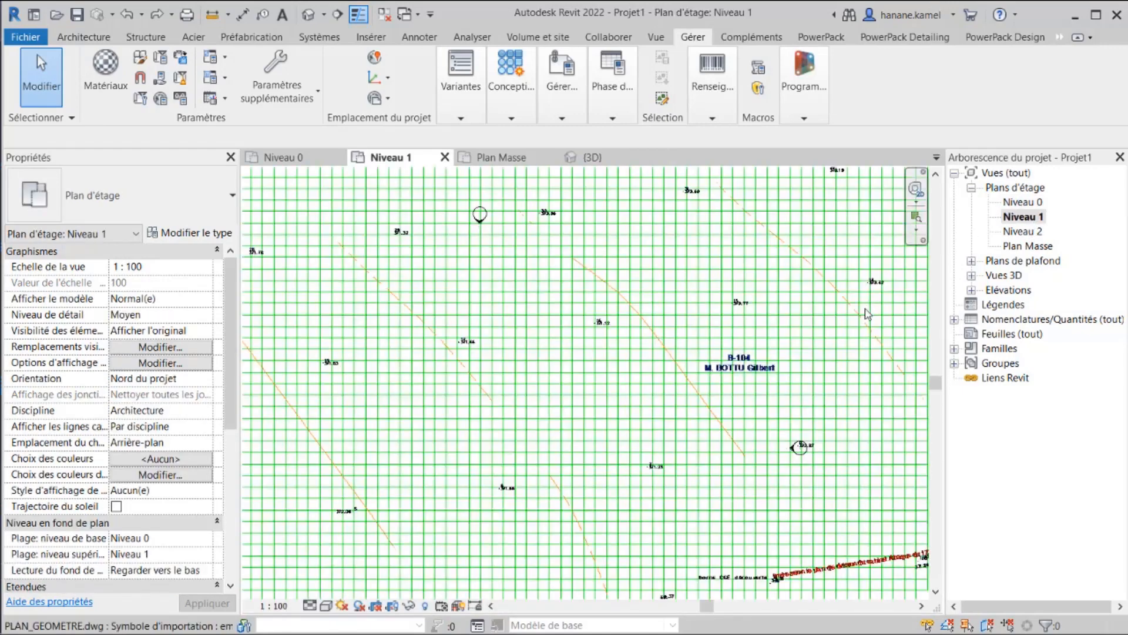
scroll(867, 315, "down", 8)
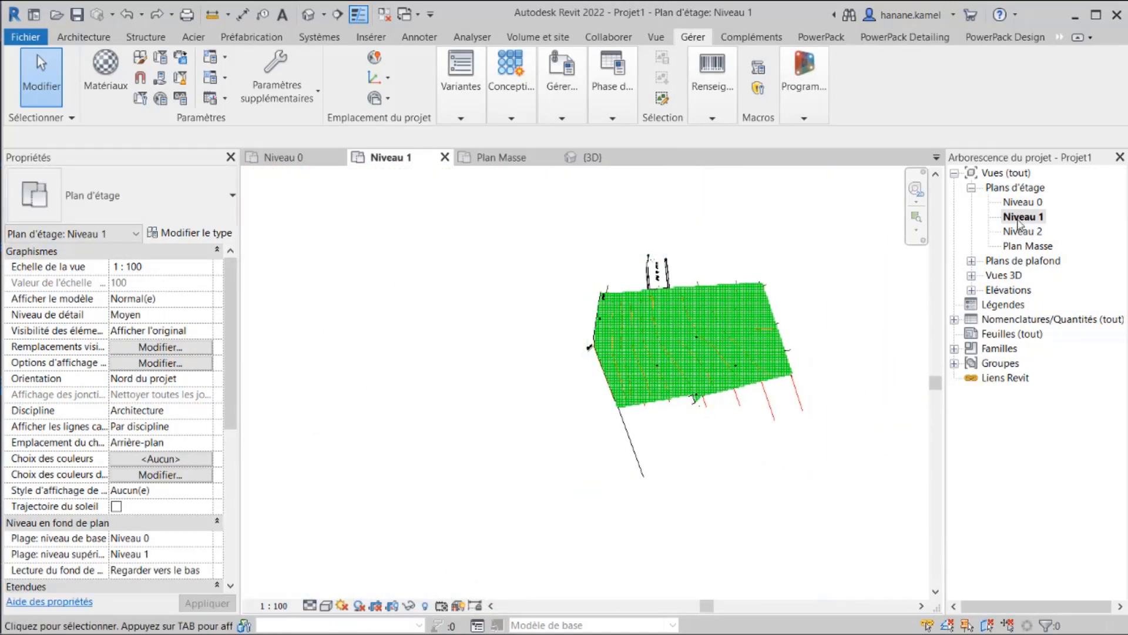
double_click(1023, 201)
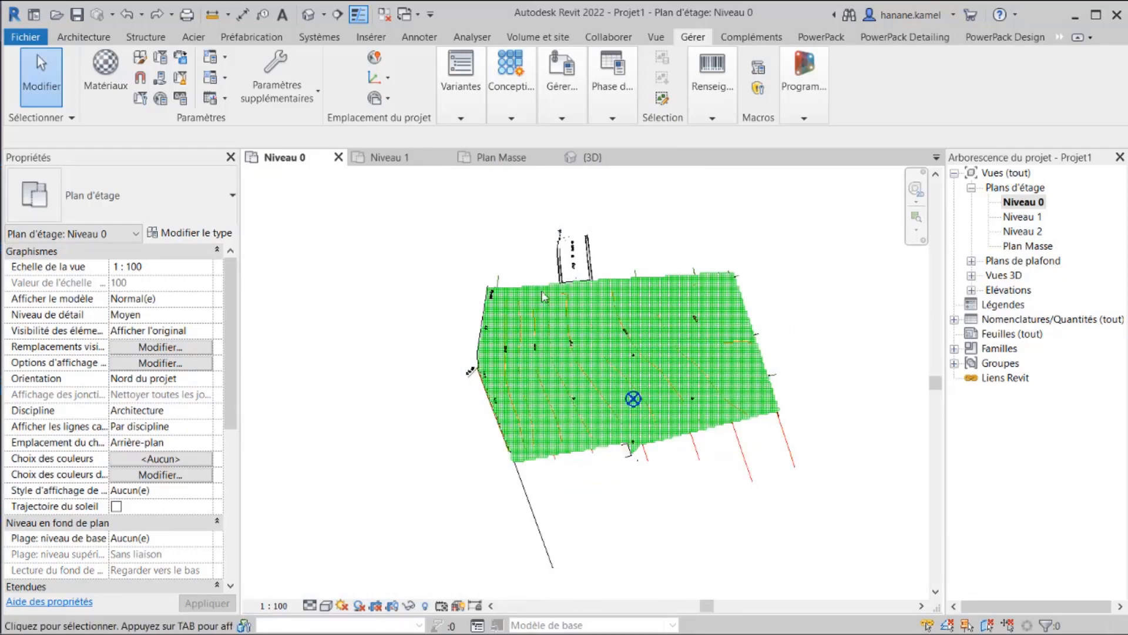
left_click(191, 348)
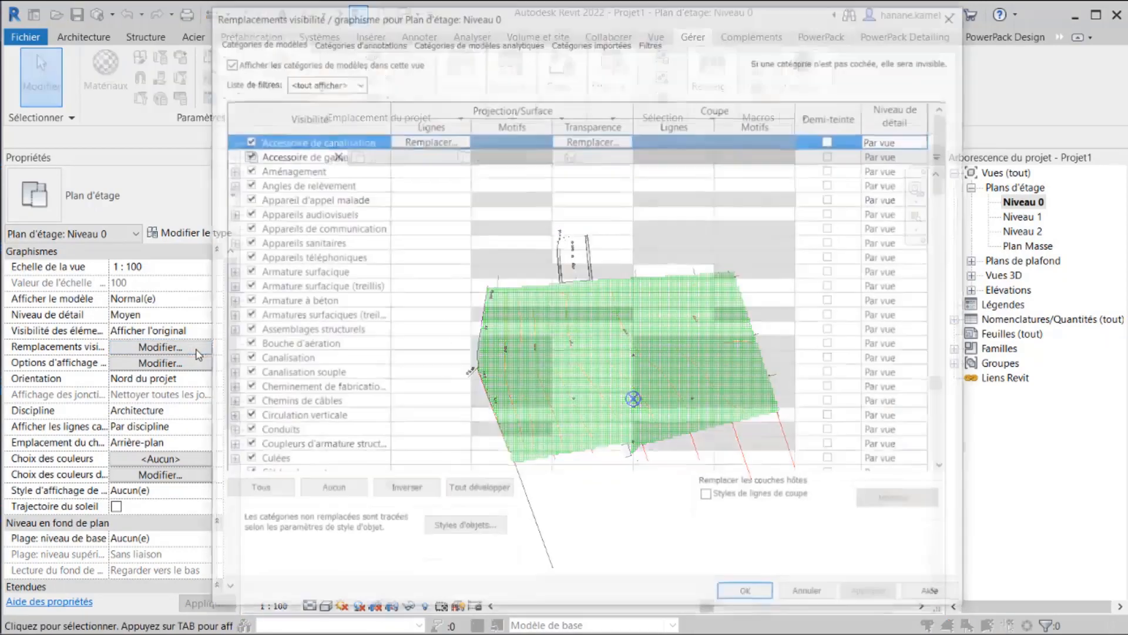
left_click(605, 40)
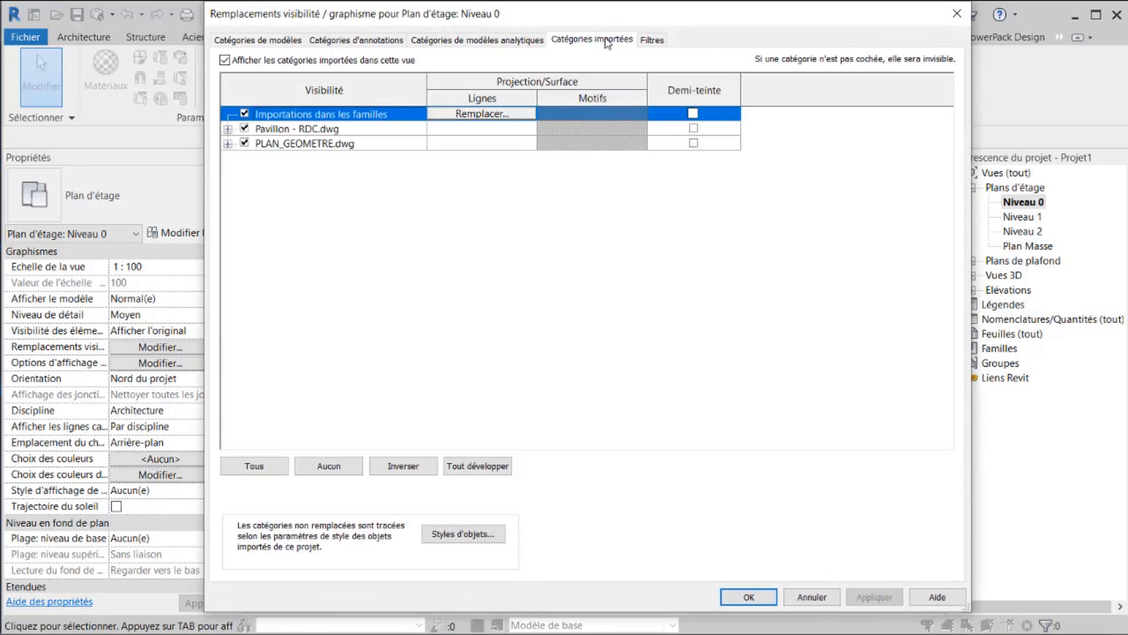
left_click(244, 143)
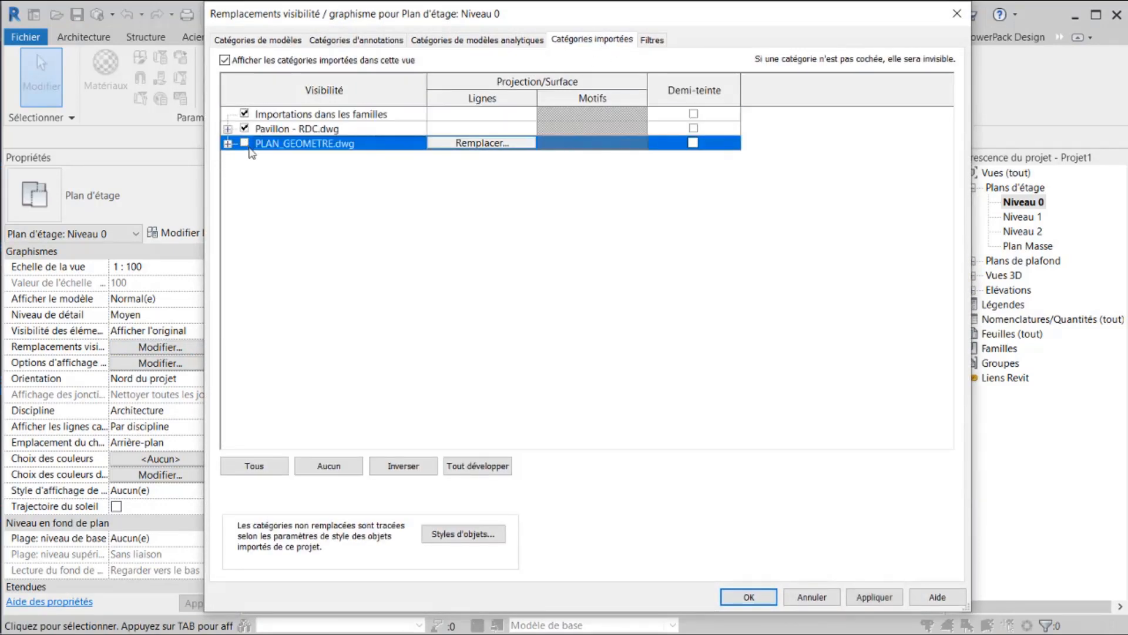
left_click(748, 597)
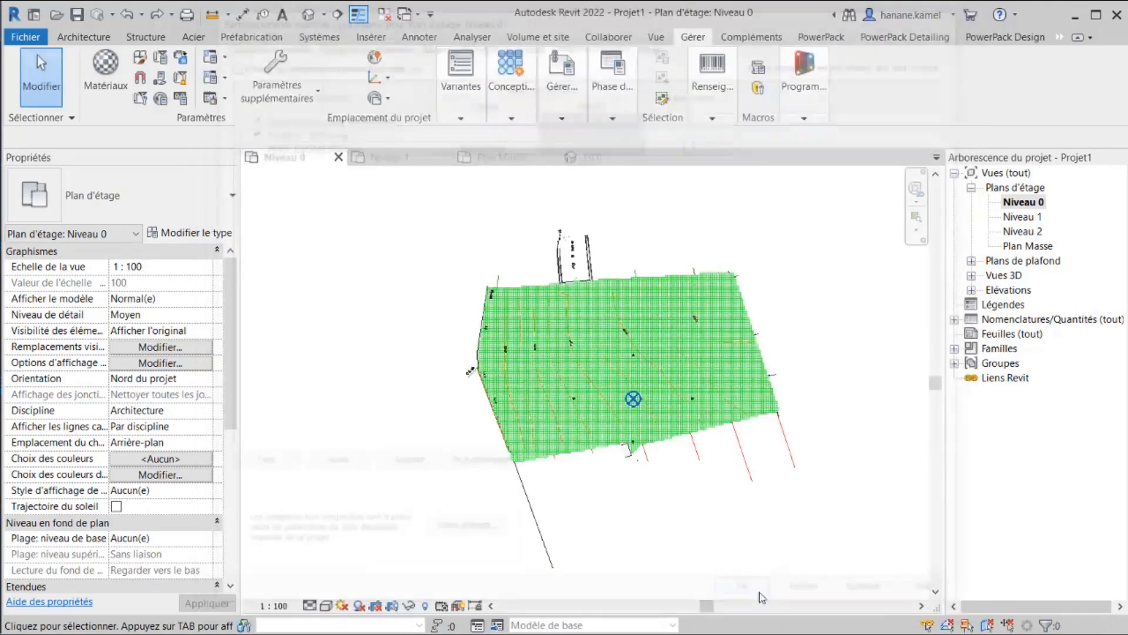
scroll(674, 407, "up", 2)
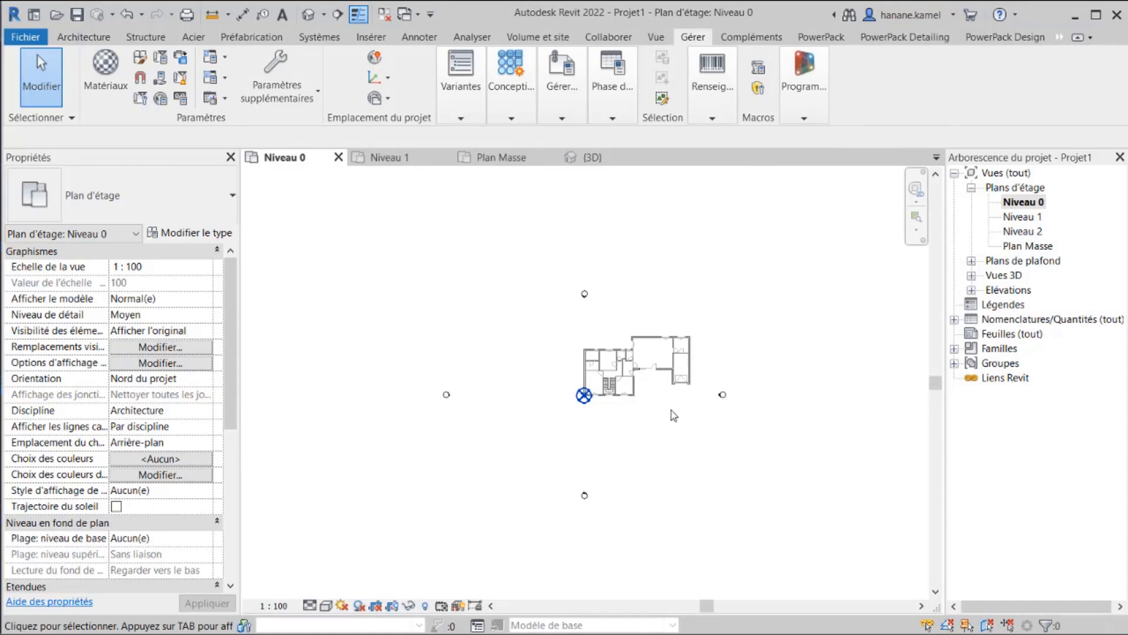
- Open Niveau 1 and hide PLAN_GEOMETRE.dwg in that view through its visibility overrides
double_click(1027, 218)
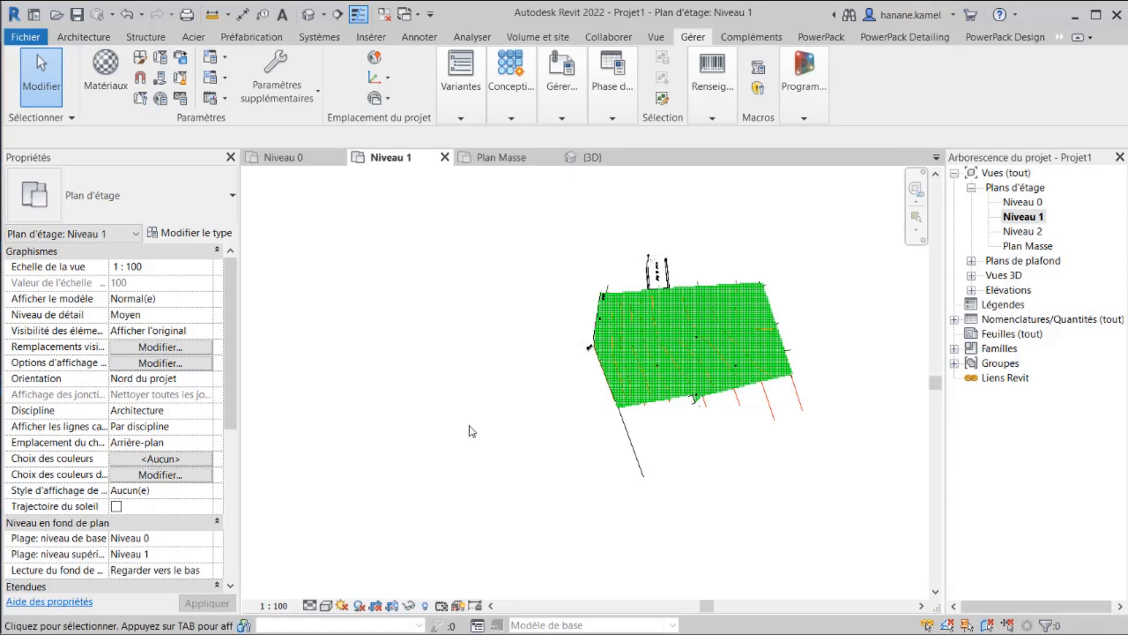
left_click(173, 352)
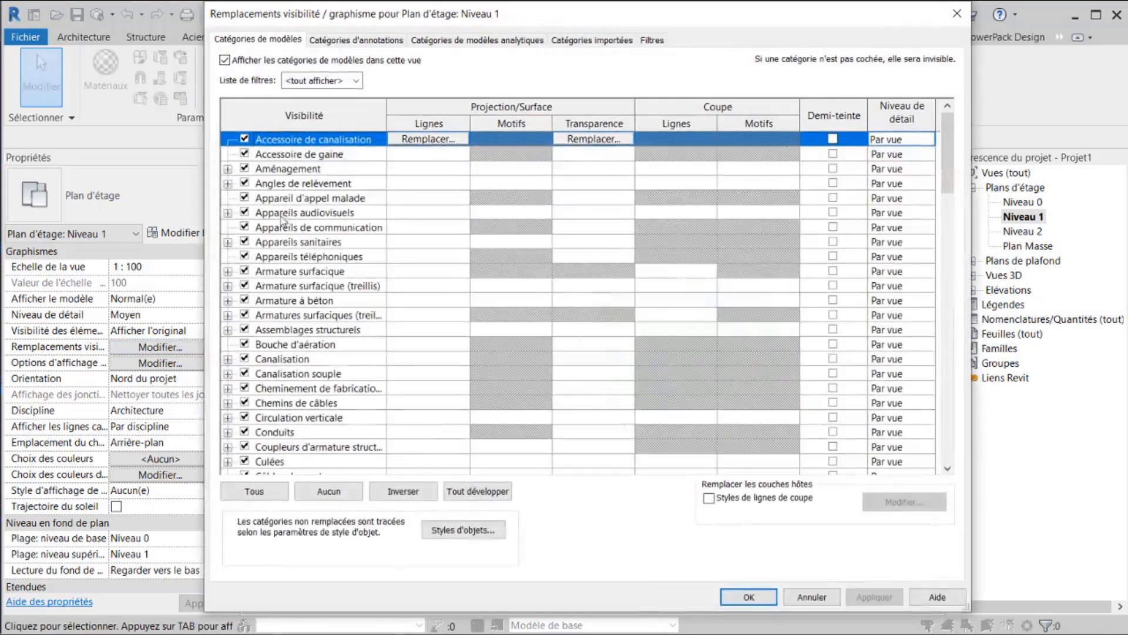
left_click(592, 39)
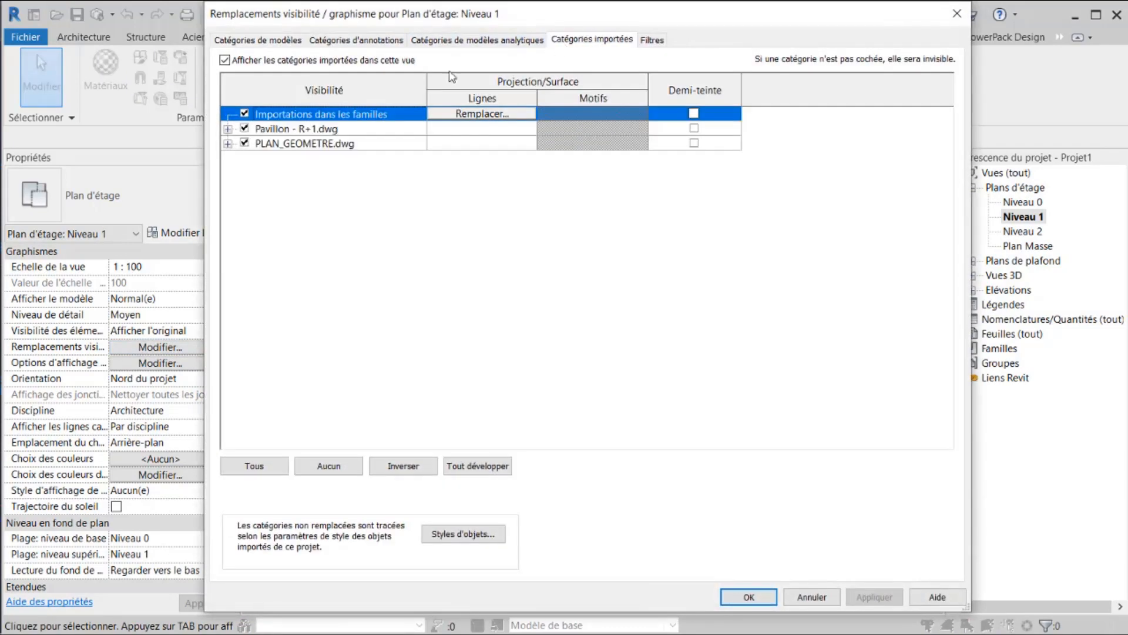
left_click(245, 144)
left_click(769, 595)
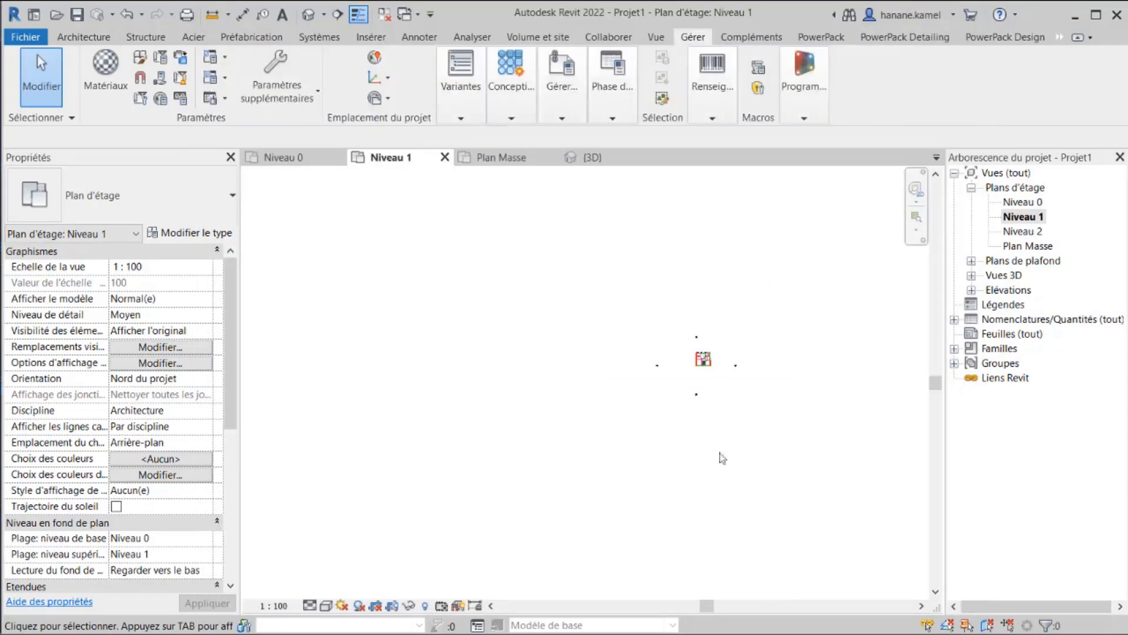
scroll(710, 359, "up", 6)
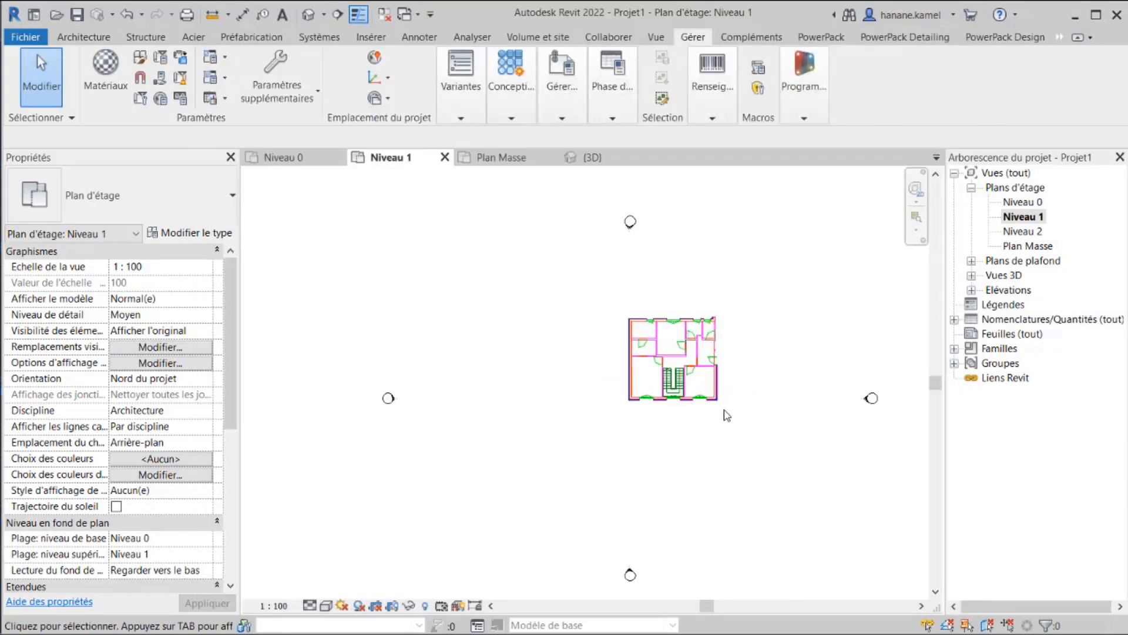
scroll(726, 415, "up", 2)
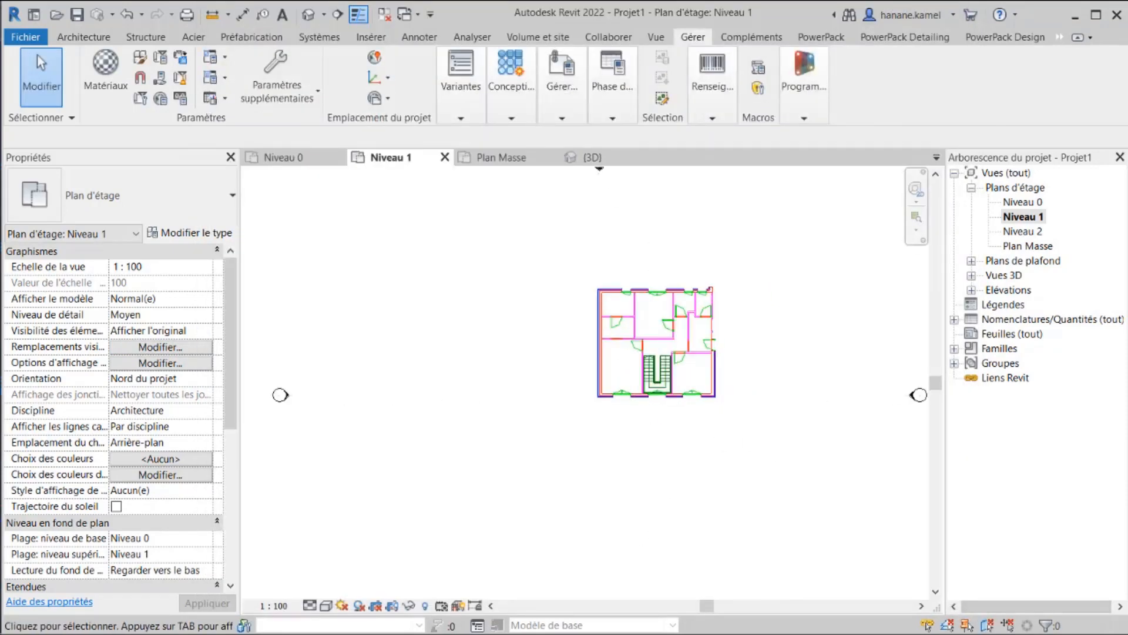
- Return to Niveau 0 and start an architectural wall using the basic wall type 00_Mur_Ext_34_mm
double_click(1008, 203)
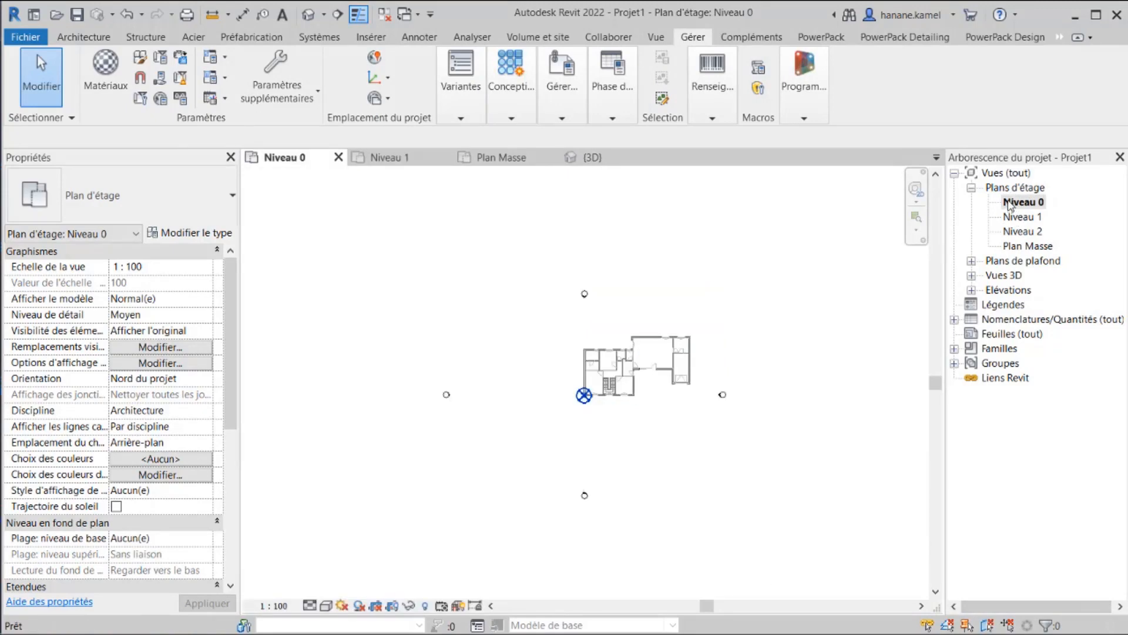
scroll(658, 371, "up", 2)
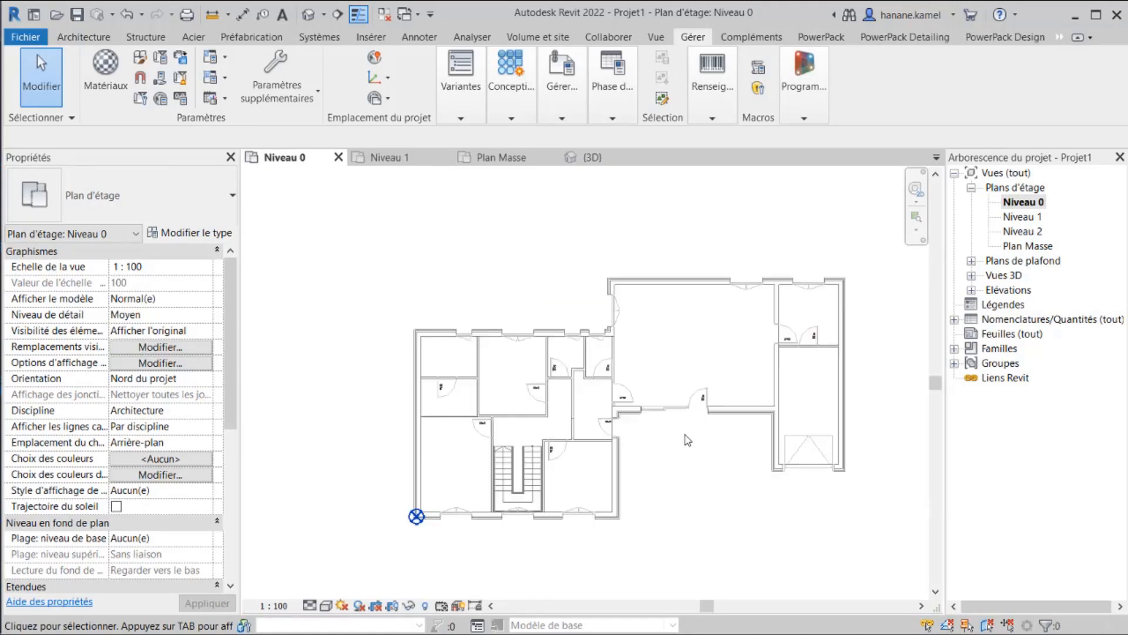
scroll(635, 385, "up", 2)
scroll(635, 385, "up", 1)
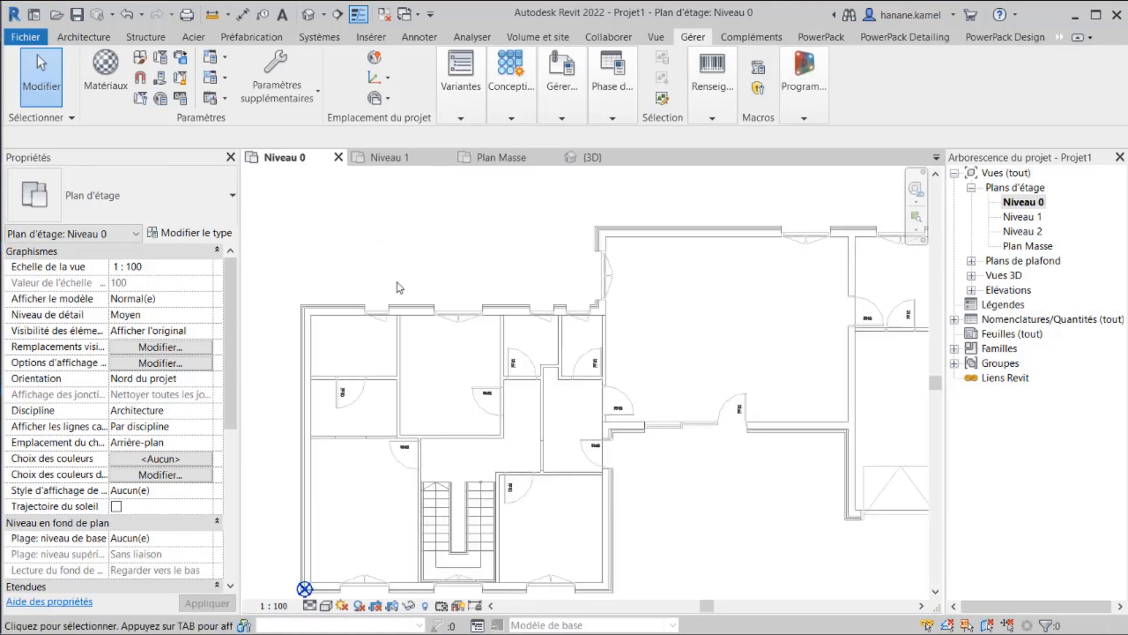
left_click(83, 37)
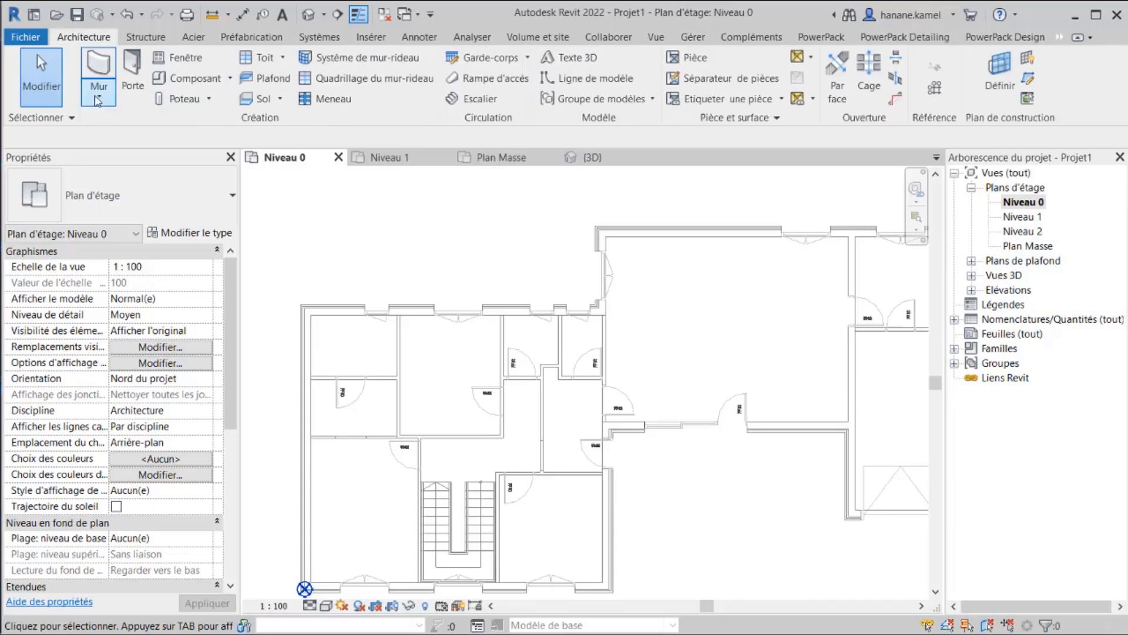
left_click(98, 97)
left_click(125, 128)
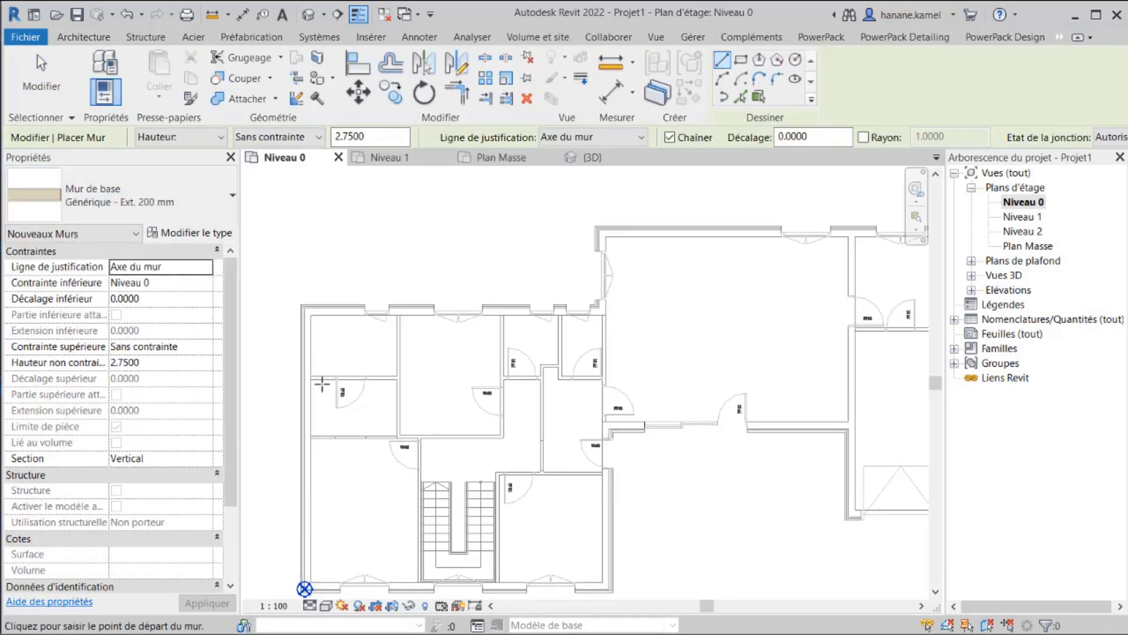
scroll(322, 317, "up", 2)
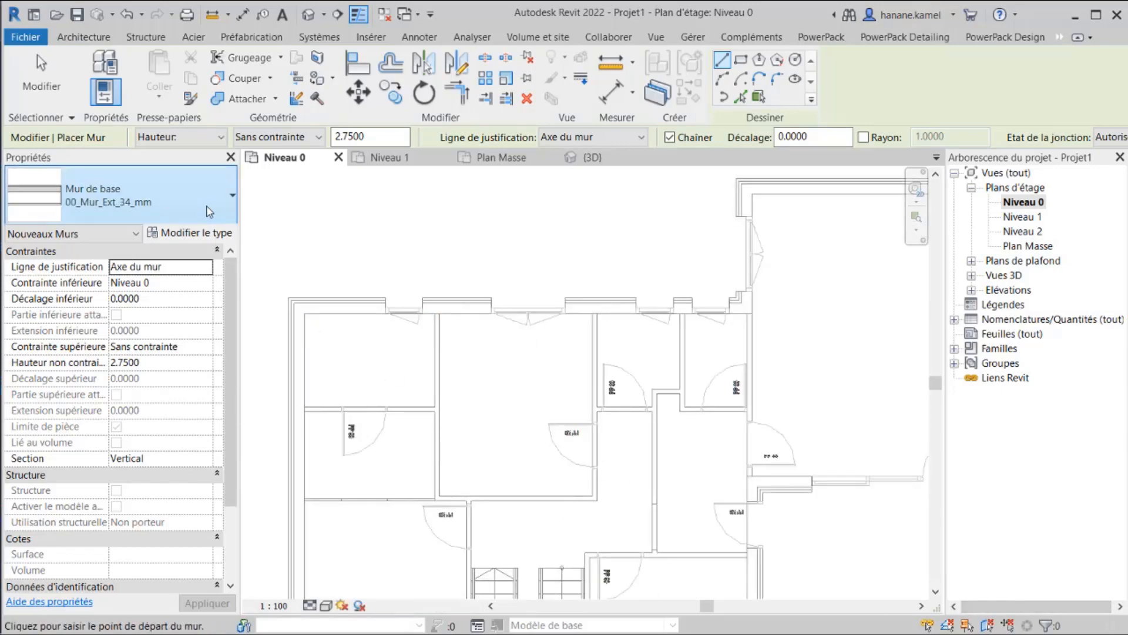
left_click(201, 206)
left_click(182, 280)
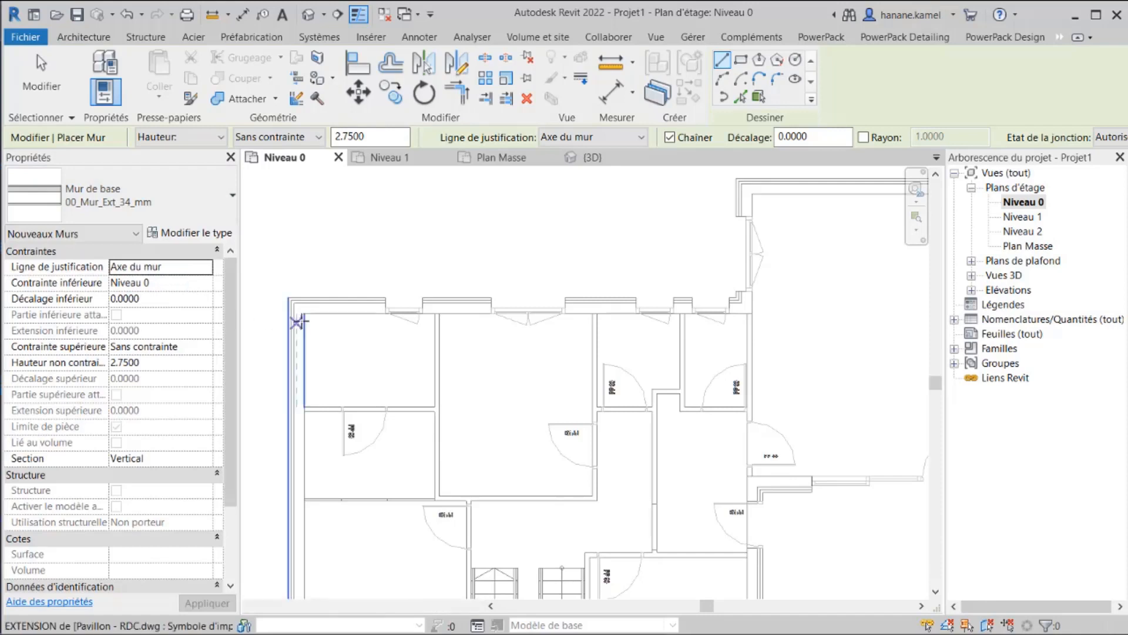
- Set the new wall's location line to Nu fini: Extérieur at the upper-left corner of the RDC plan
scroll(297, 310, "up", 2)
scroll(297, 305, "up", 2)
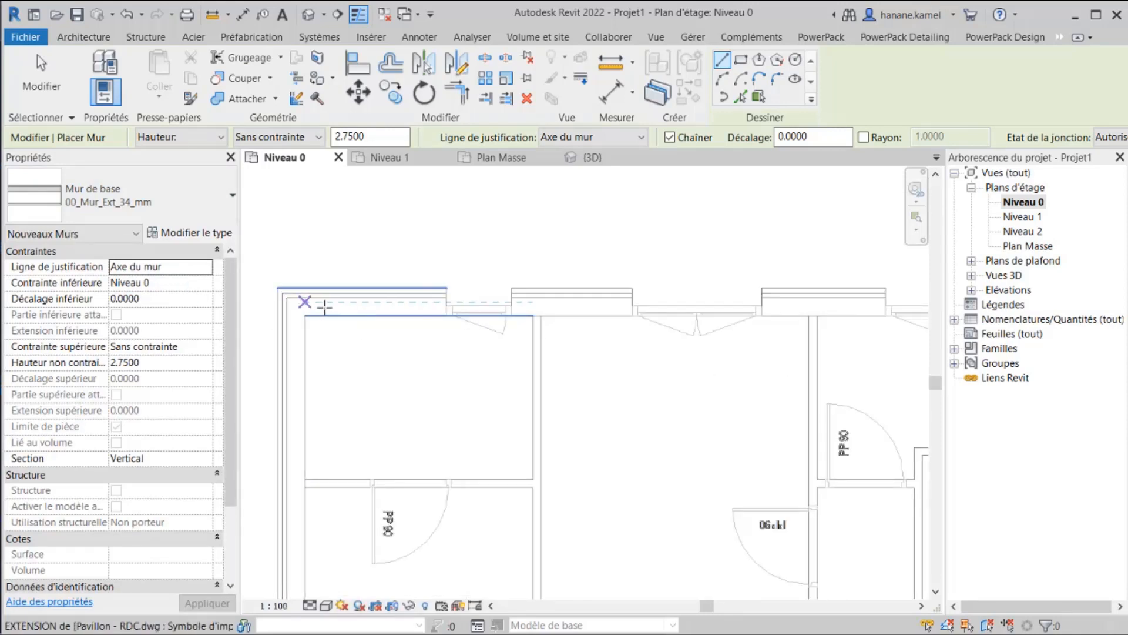
scroll(318, 305, "up", 1)
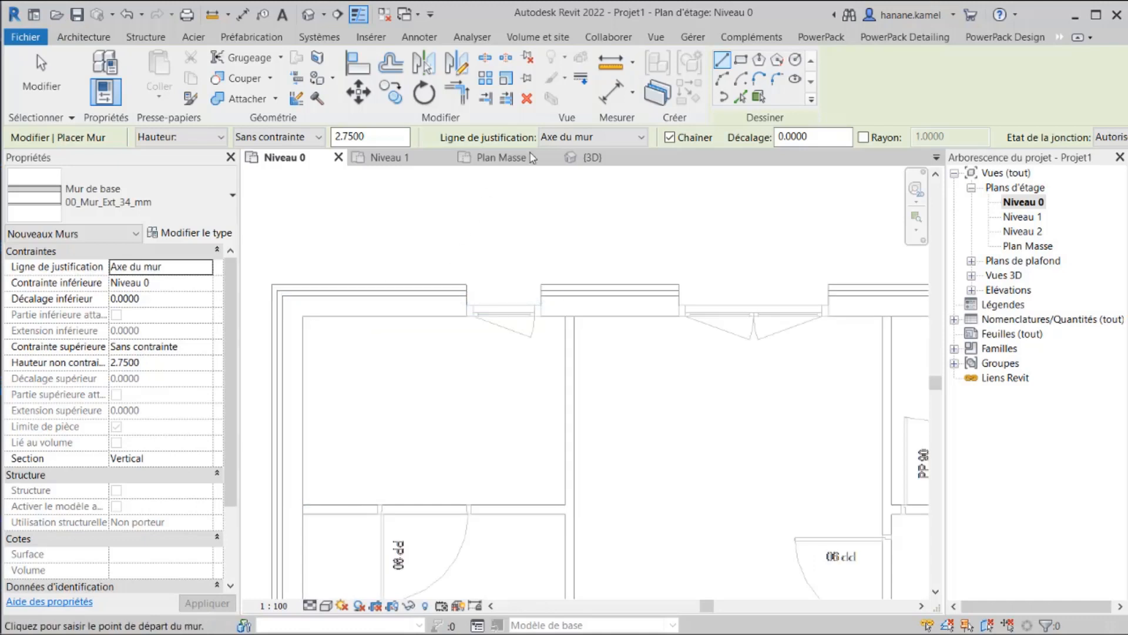
left_click(641, 137)
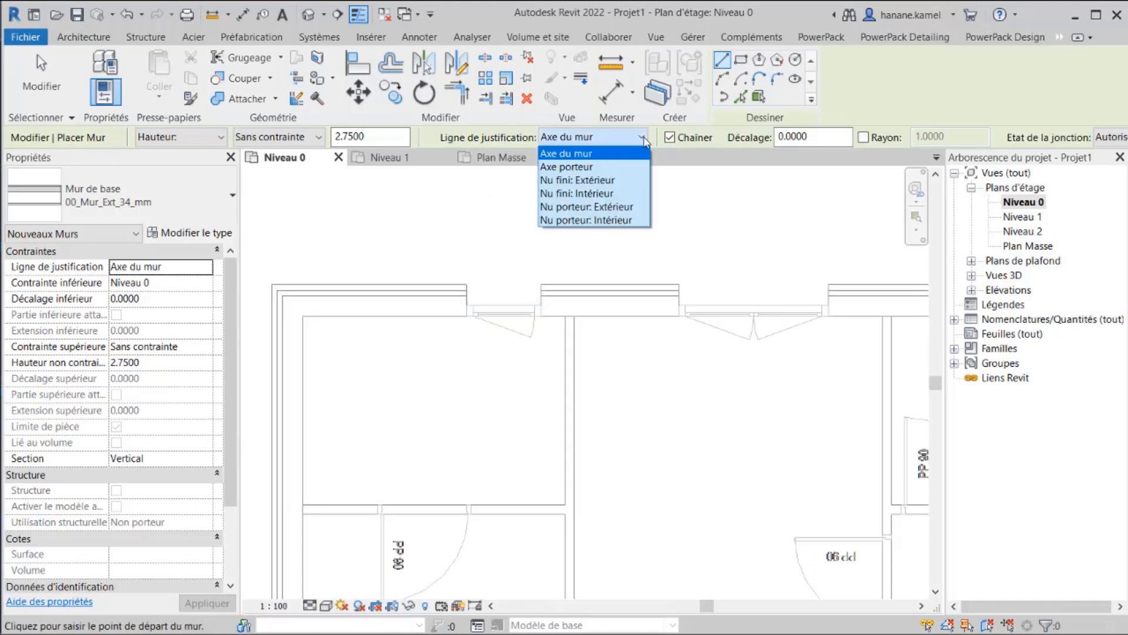
left_click(633, 179)
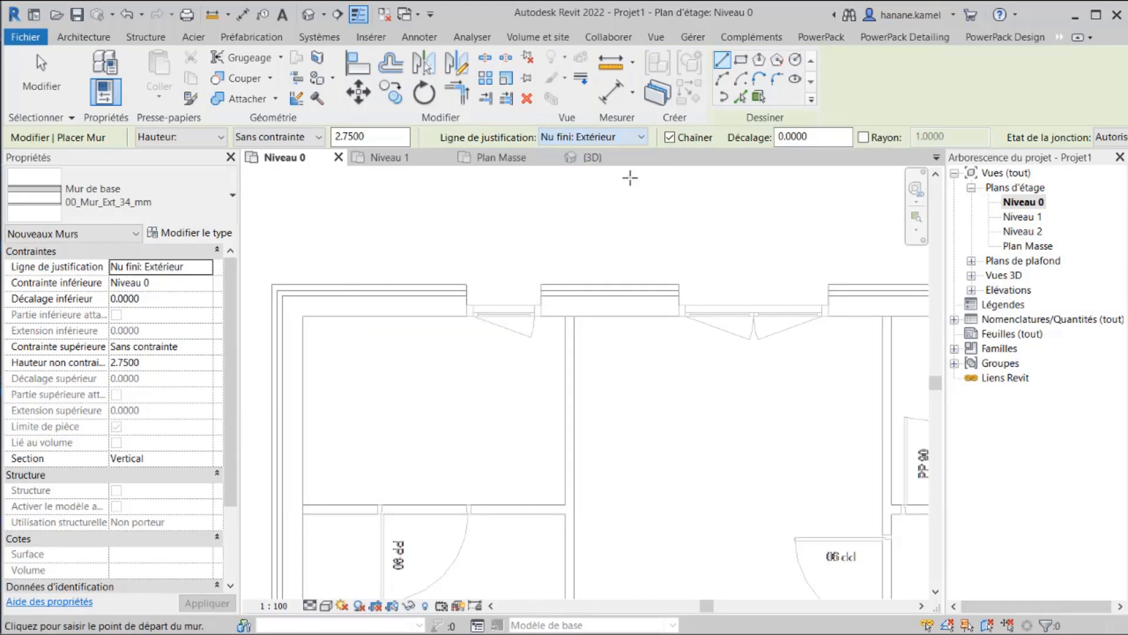
- Trace exterior walls from the plan's upper-left corner along the left wing's upper façade to the setback, and up to the right wing's corner
left_click(271, 285)
scroll(329, 329, "down", 3)
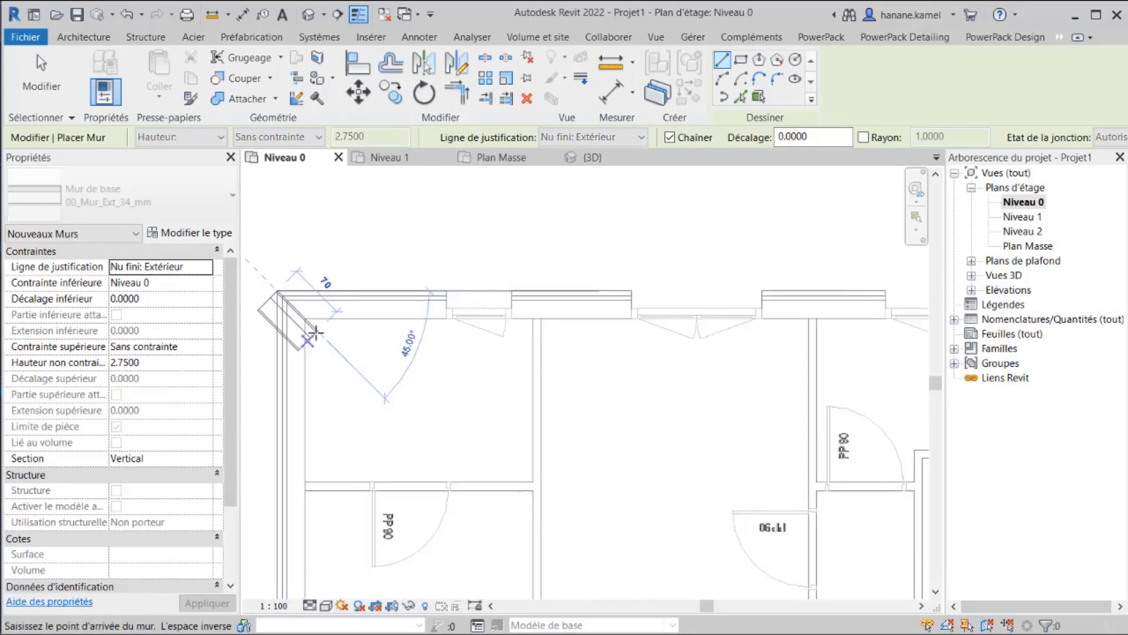
scroll(720, 314, "up", 5)
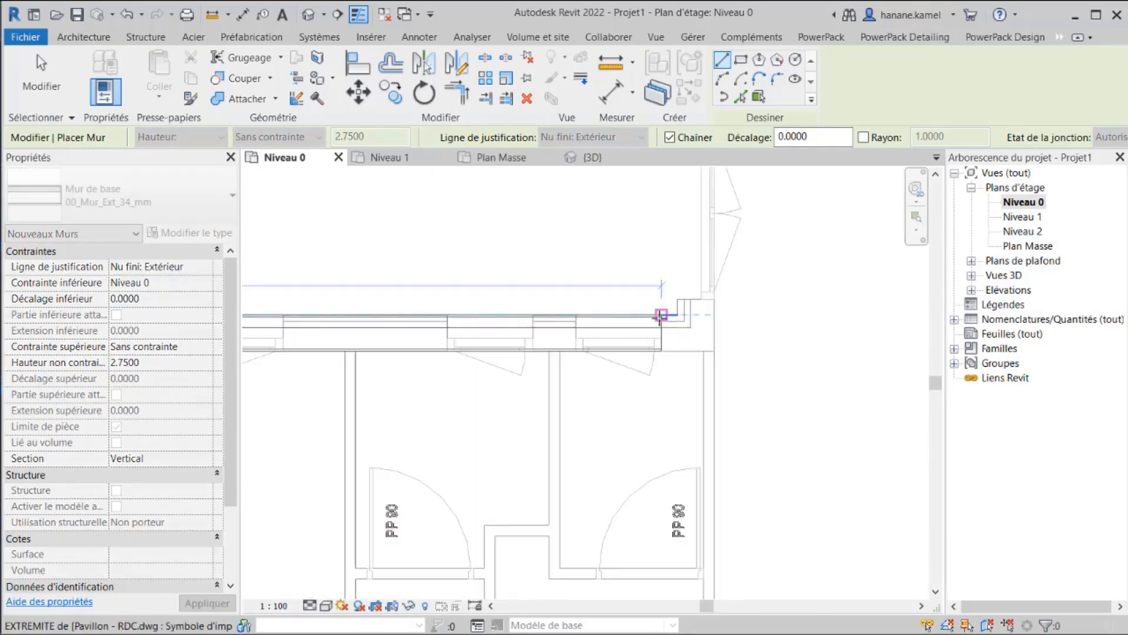
left_click(690, 315)
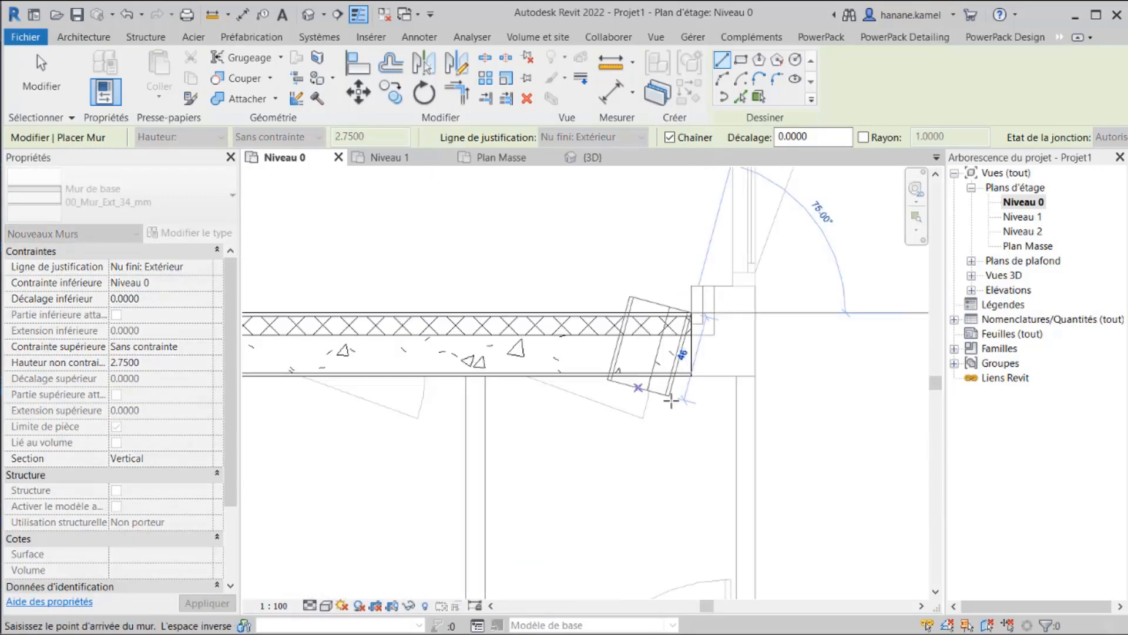
scroll(674, 401, "down", 3)
scroll(684, 176, "up", 3)
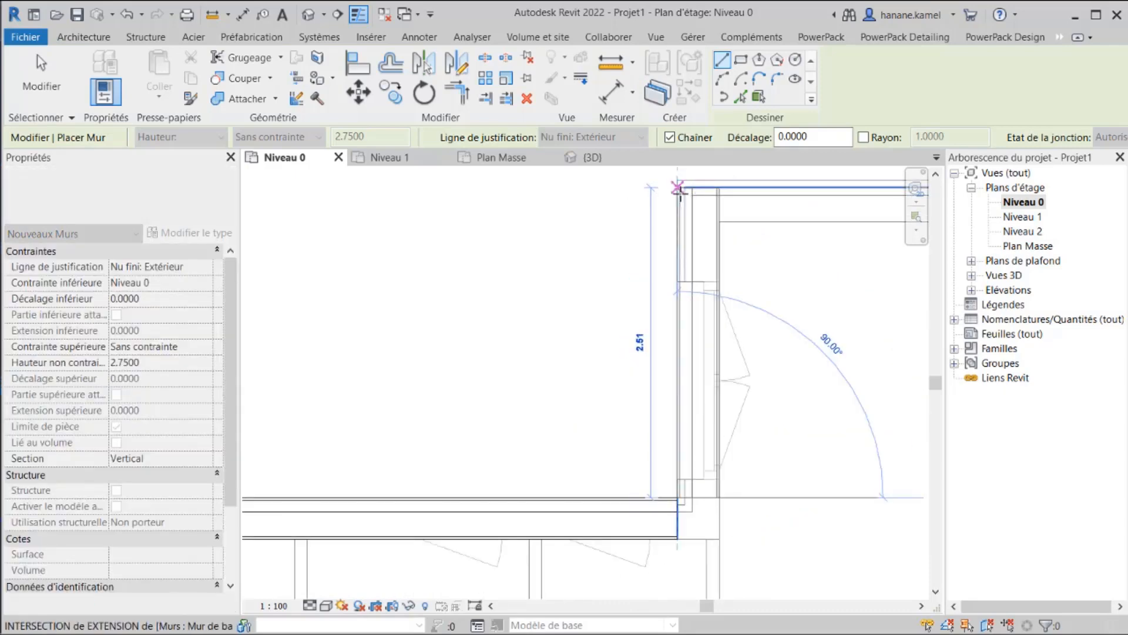
left_click(677, 181)
- Continue the exterior wall along the right wing's upper façade and down its outer side to the garage's lower-right corner, ending the chain there
scroll(667, 254, "down", 3)
middle_click_drag(663, 259, 401, 339)
scroll(449, 340, "down", 3)
scroll(872, 342, "up", 5)
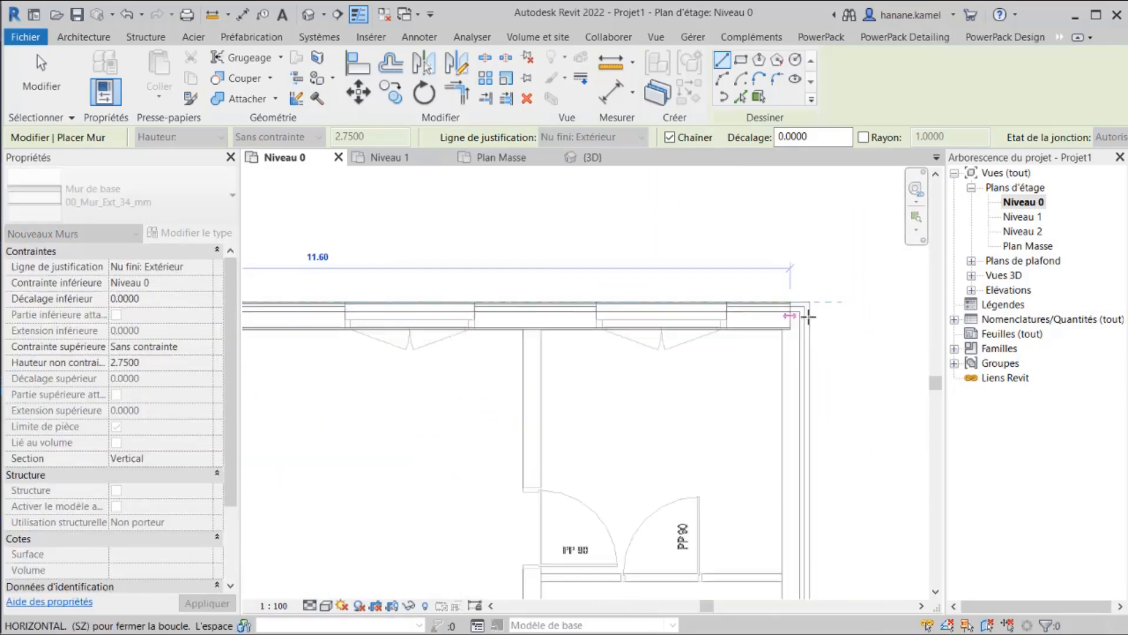
left_click(812, 301)
scroll(811, 303, "down", 5)
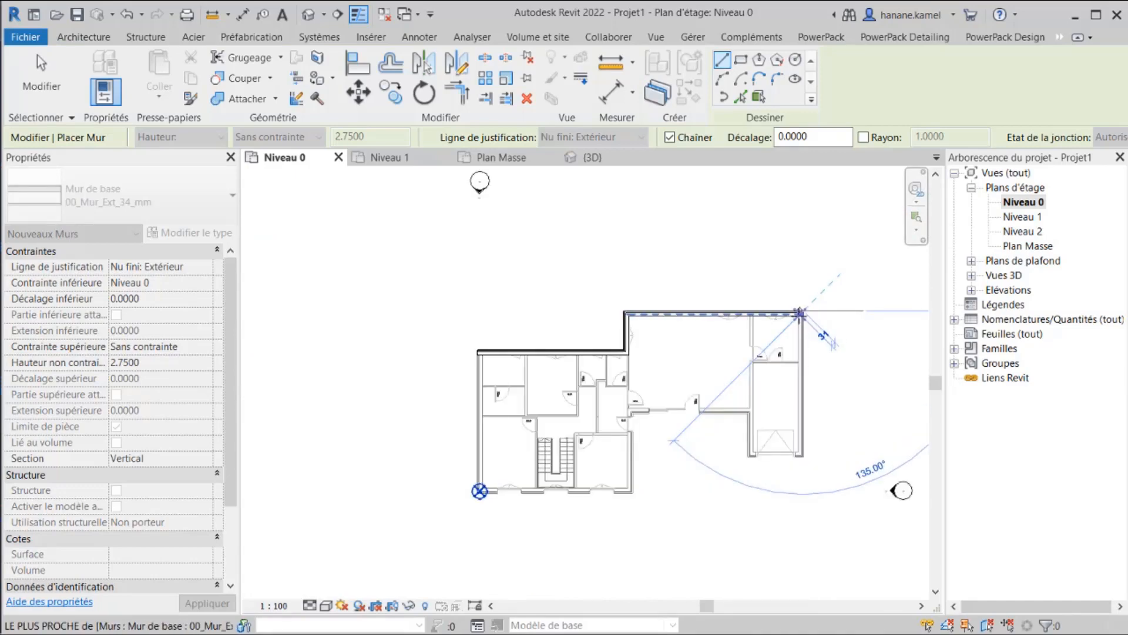
scroll(791, 398, "up", 5)
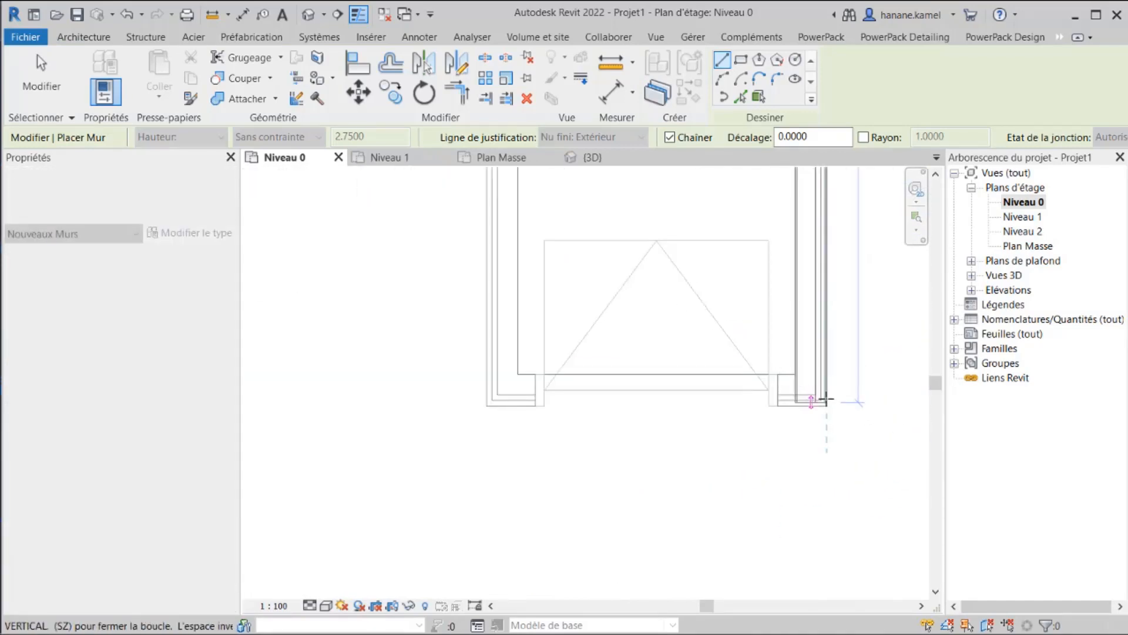
left_click(822, 405)
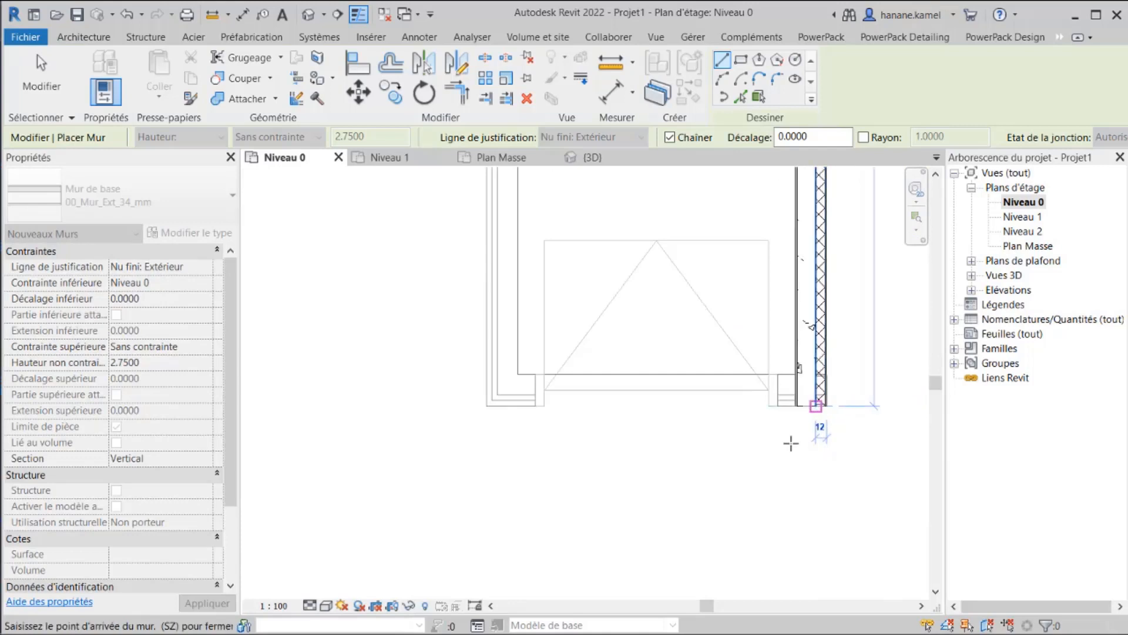
key("Escape")
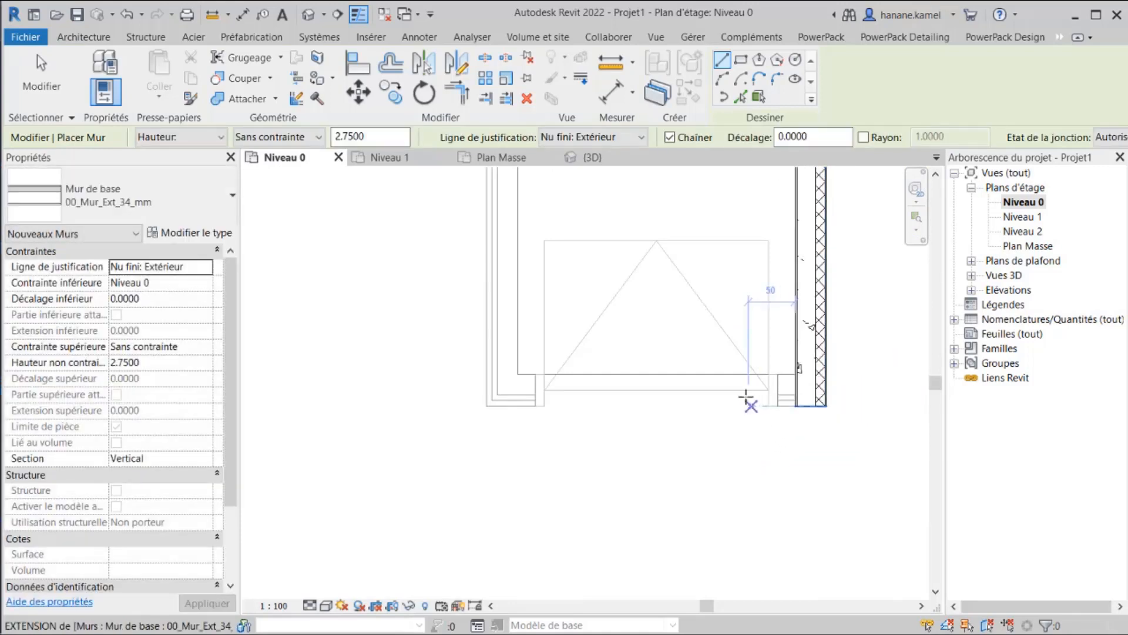
- Create walls on both garage front piers by picking their outer plan lines, flipping the left one towards the inside
left_click(742, 97)
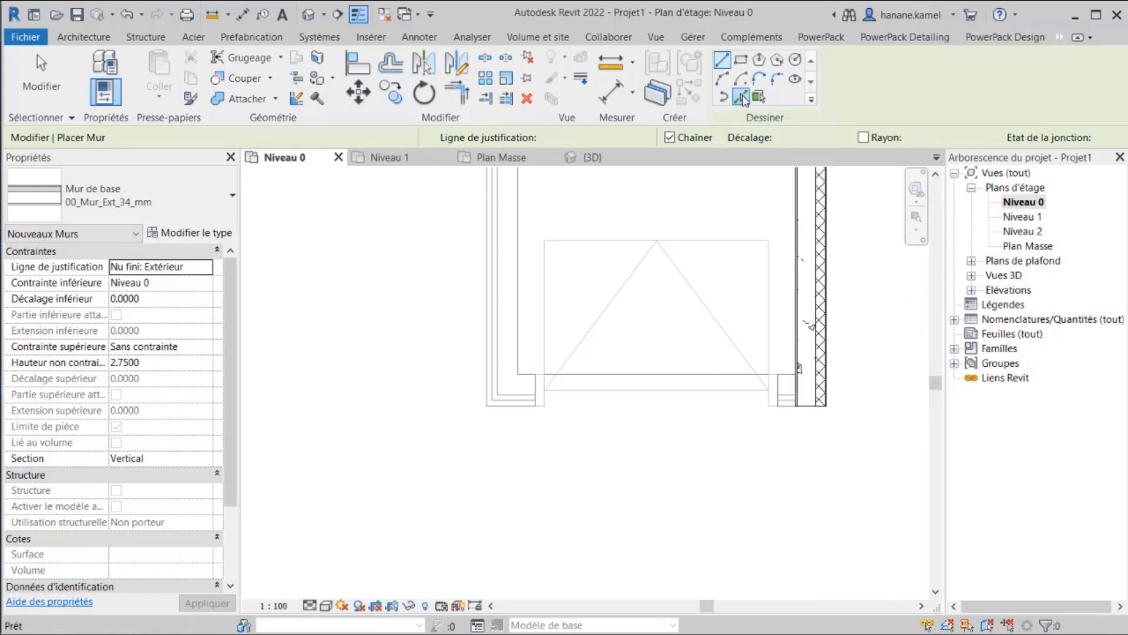
left_click(787, 409)
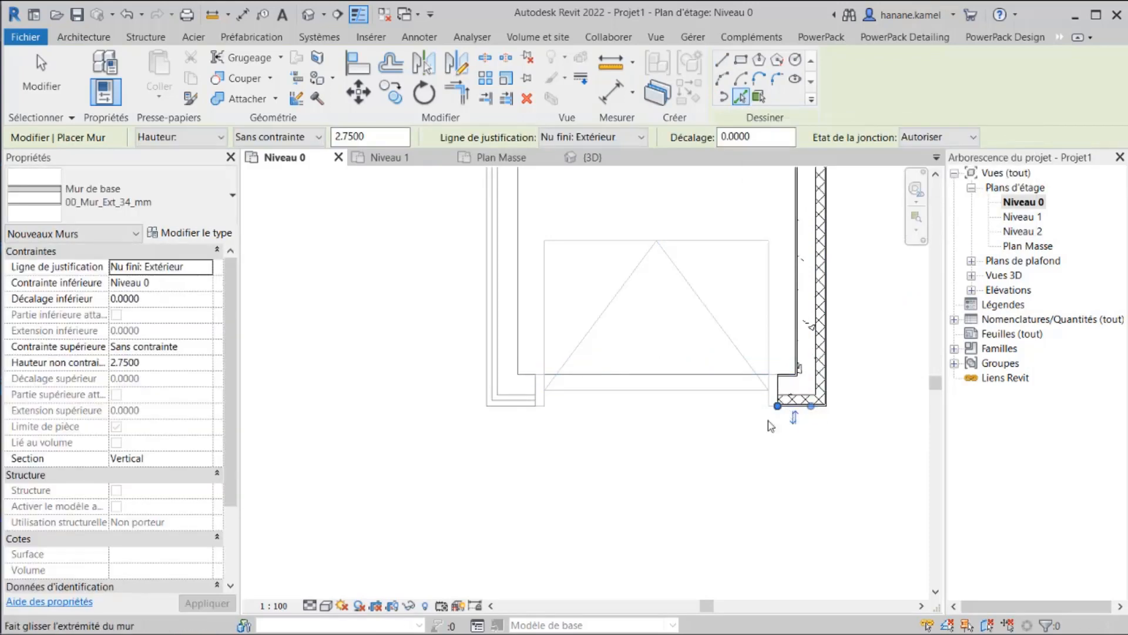
left_click(519, 411)
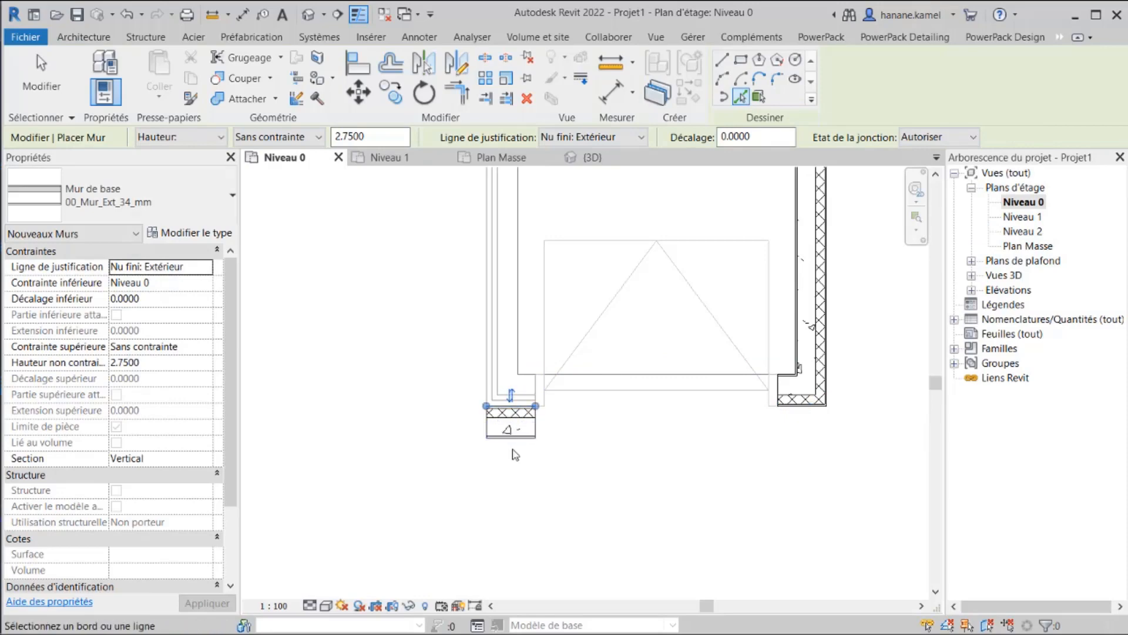
left_click(512, 397)
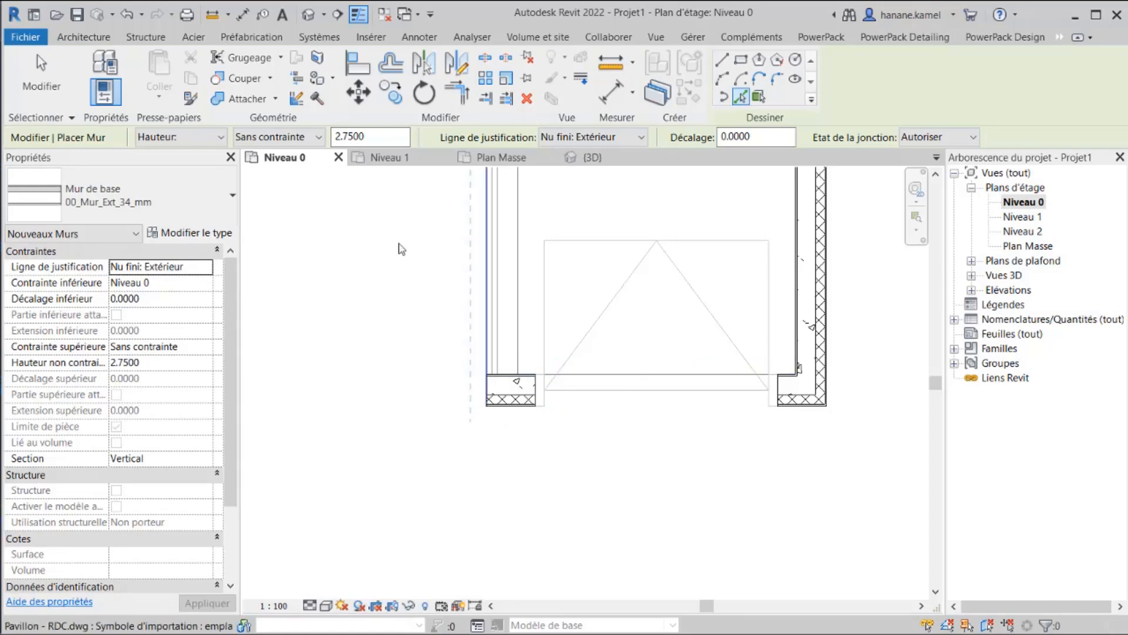
- Align the left garage pier's end face with the right pier's to close the wall across the garage door opening
left_click(353, 69)
left_click(777, 400)
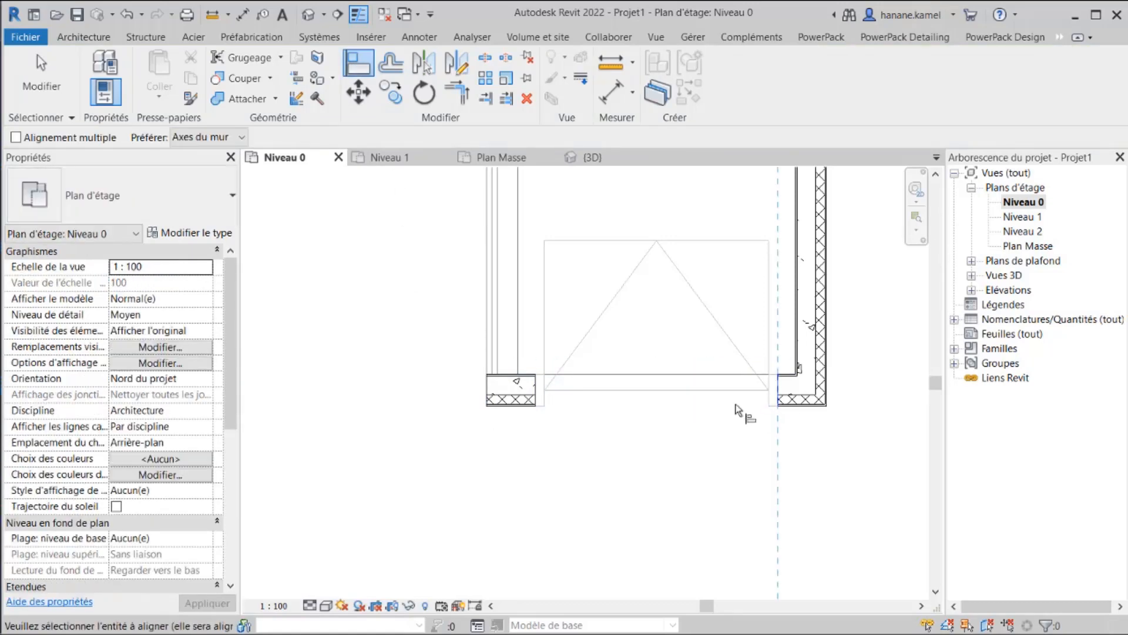
left_click(532, 395)
scroll(511, 500, "down", 3)
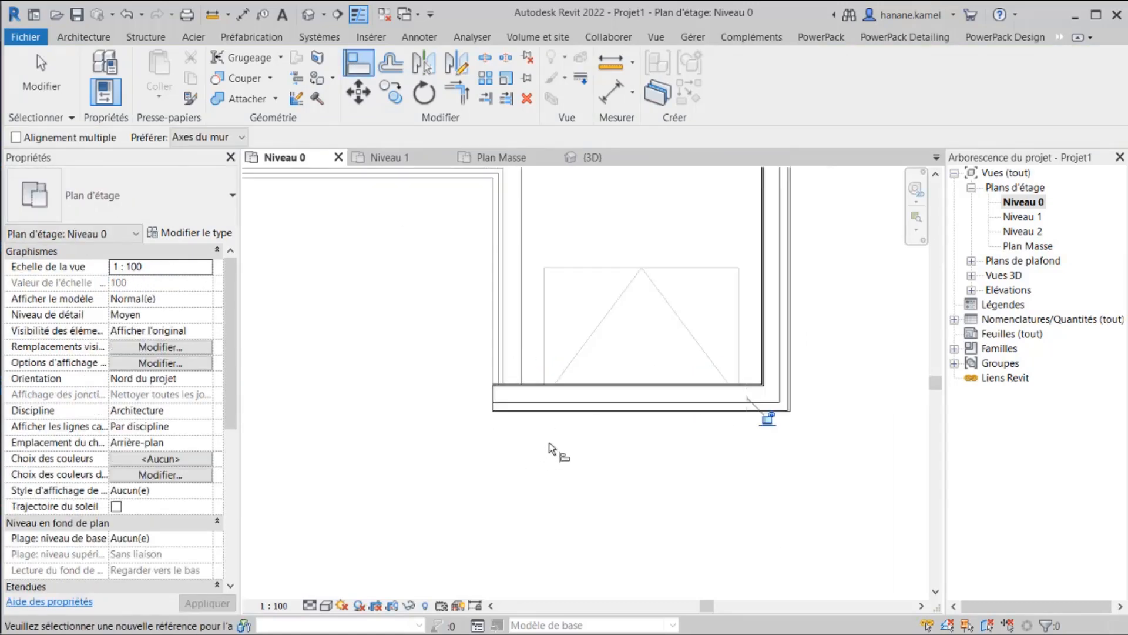
scroll(560, 436, "down", 4)
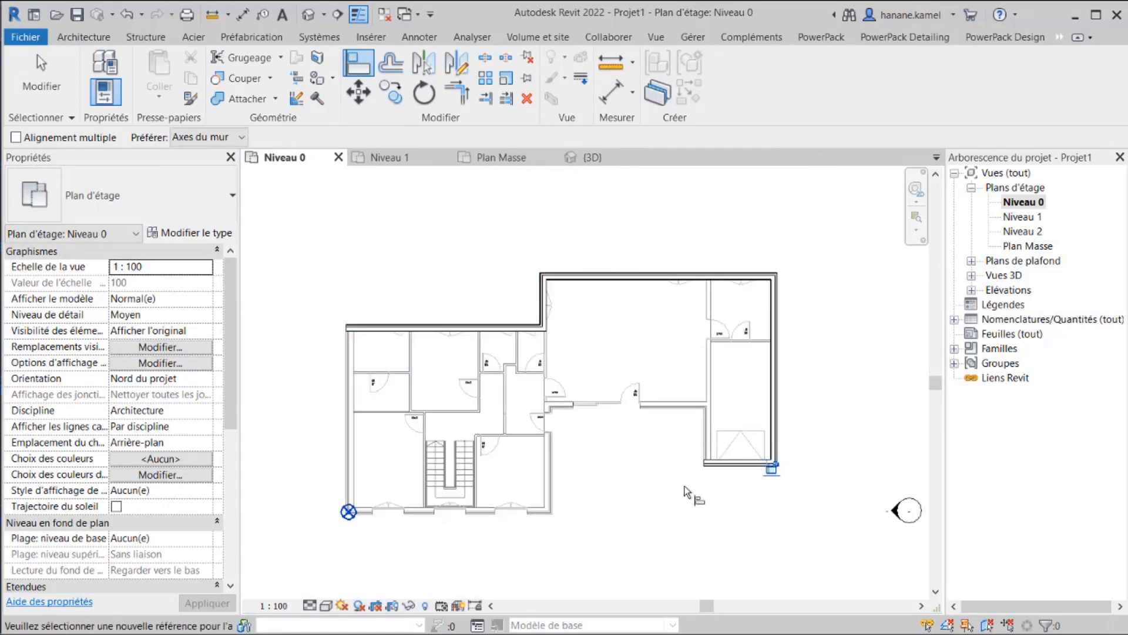
- End the wall command and examine the modelled walls in the Niveau 0 plan and the 3D view
scroll(721, 467, "up", 1)
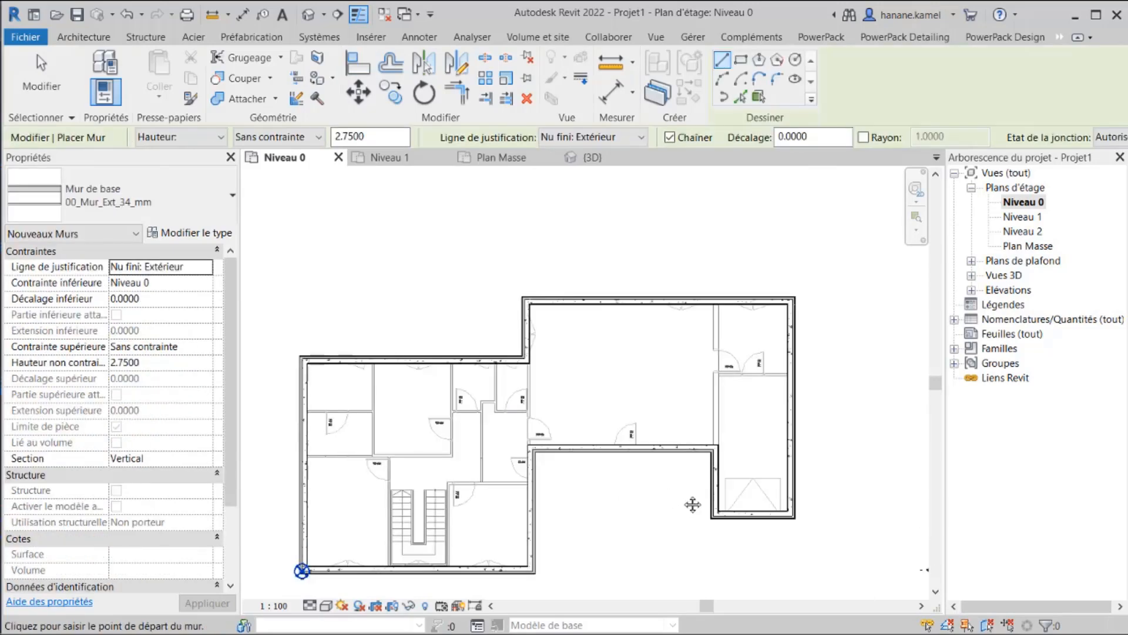
middle_click_drag(692, 574, 723, 484)
key("Escape")
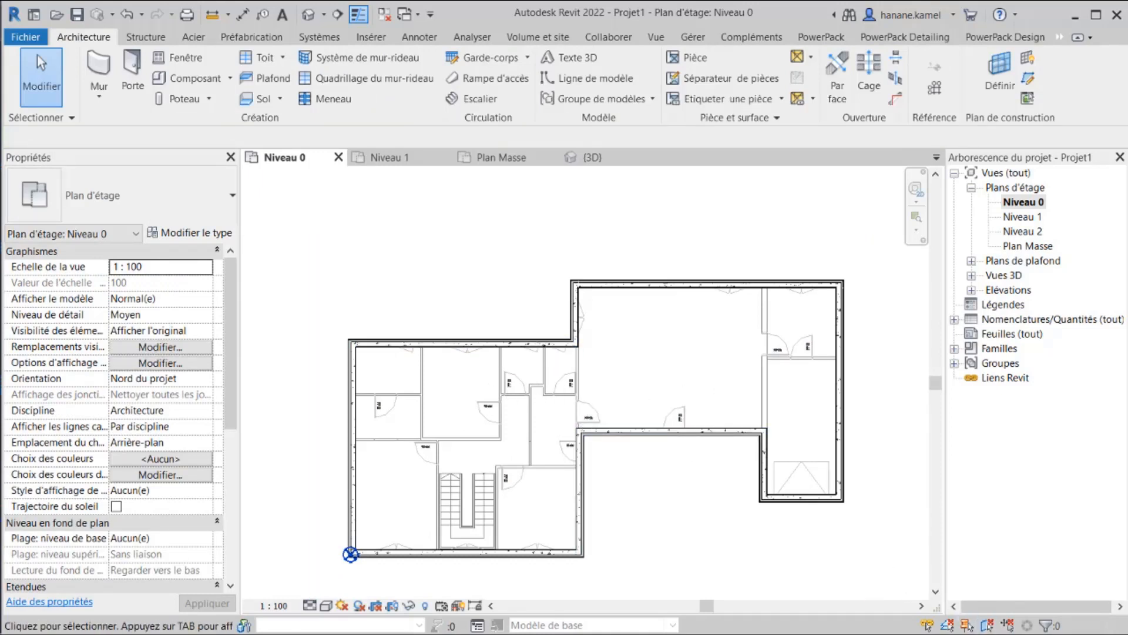
middle_click_drag(717, 392, 667, 342)
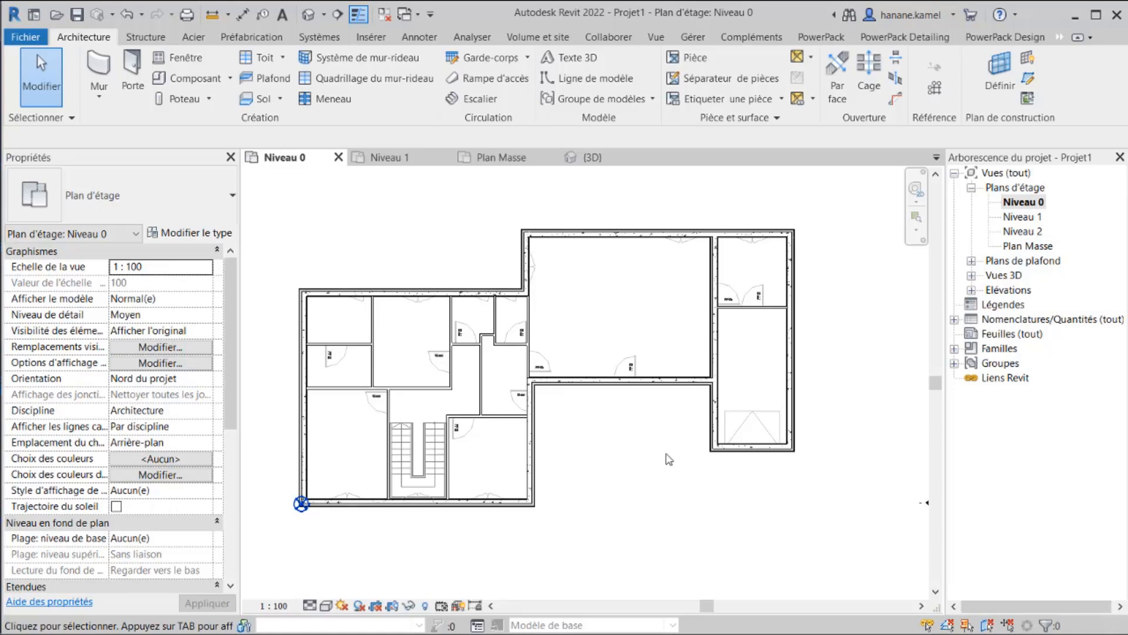
scroll(668, 459, "down", 1)
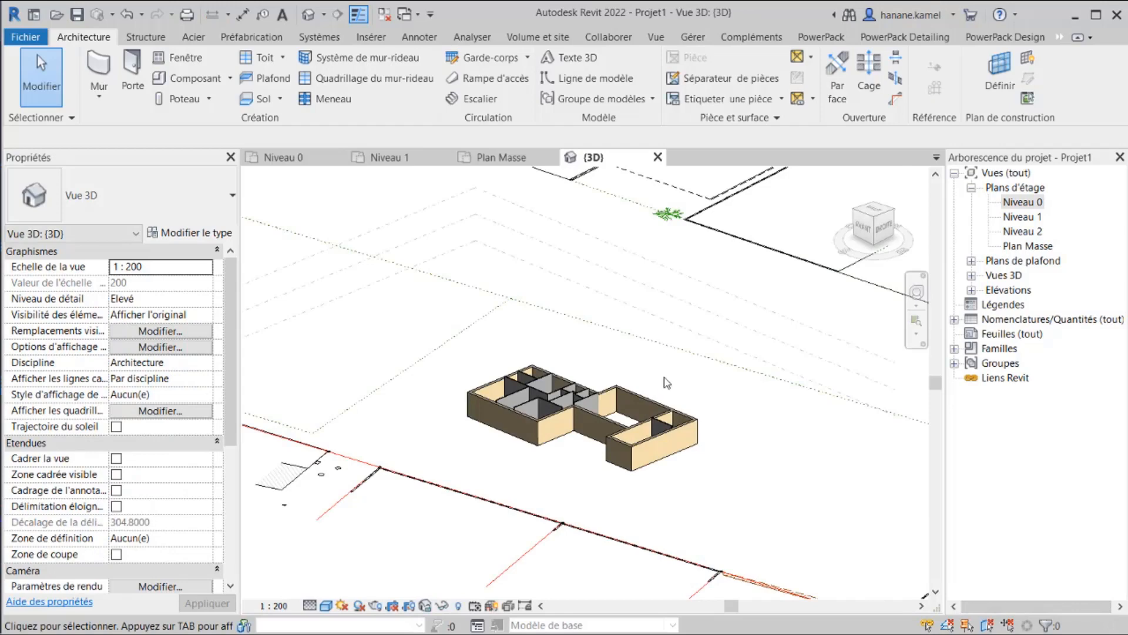
scroll(667, 383, "up", 2)
scroll(551, 422, "down", 8)
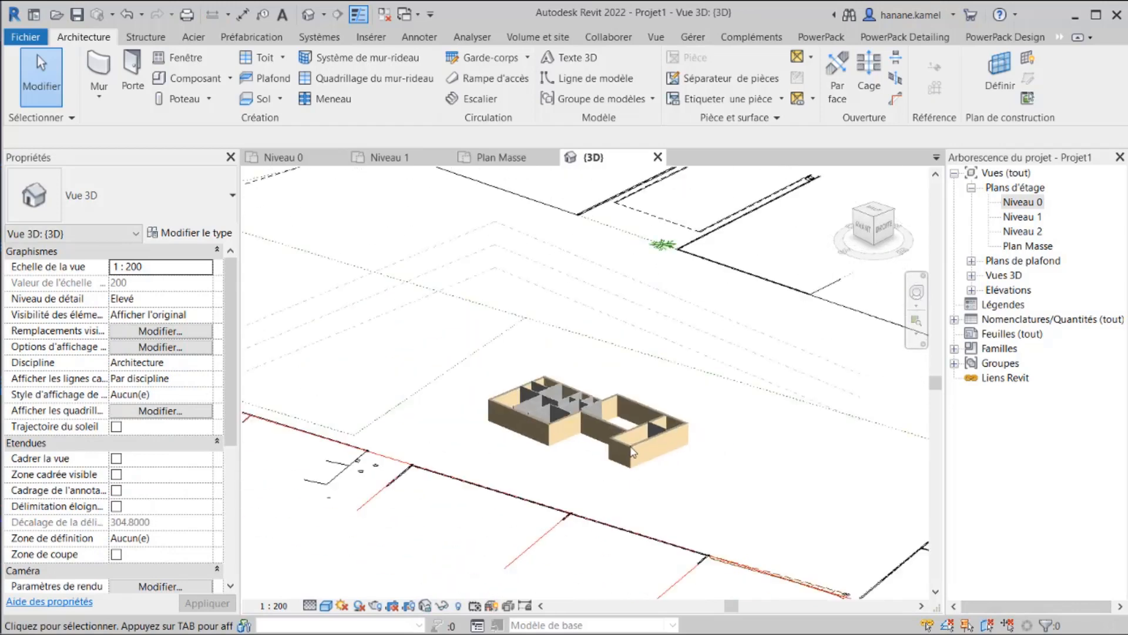
scroll(551, 422, "down", 4)
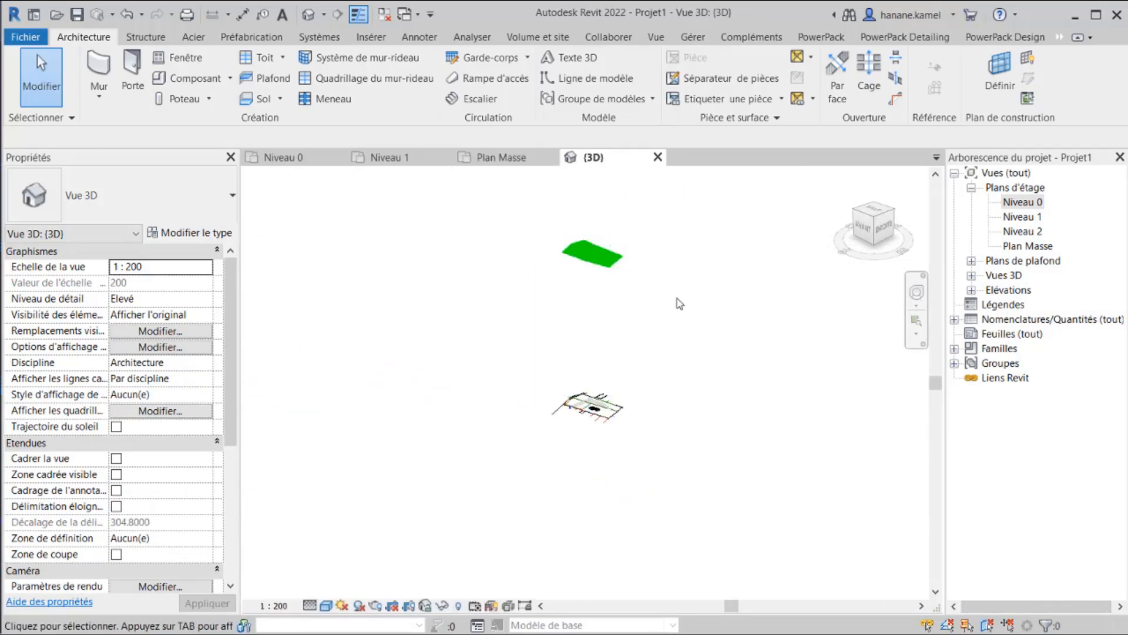
scroll(575, 403, "up", 5)
scroll(695, 467, "up", 2)
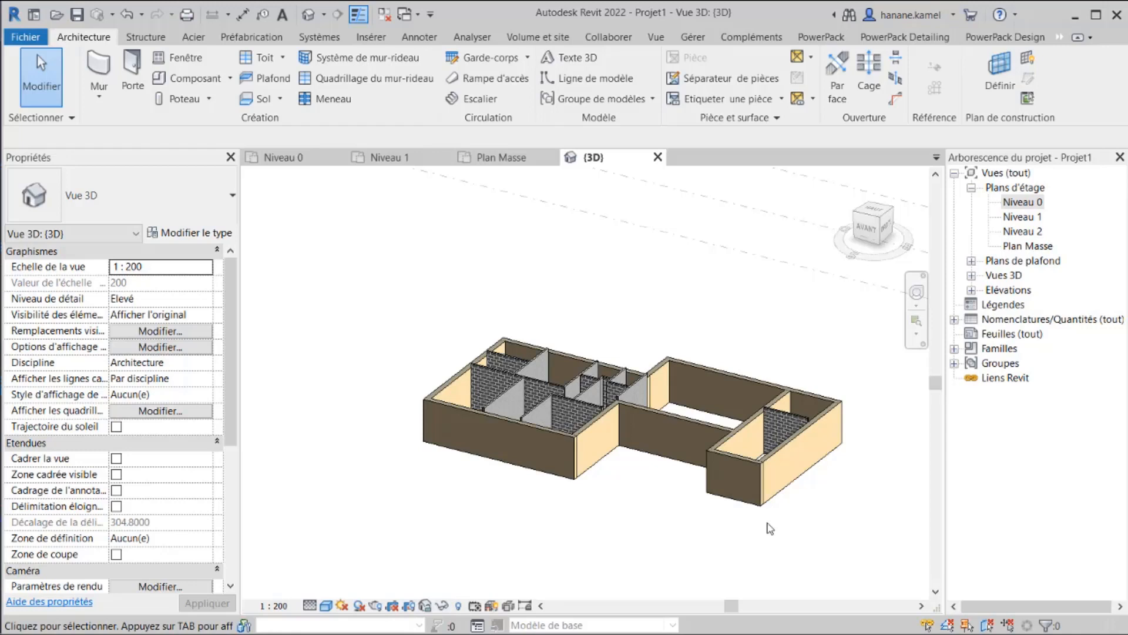
- Check the Niveau 1 plan and return to Niveau 0 to inspect the walls where the two wings meet
left_click(1023, 217)
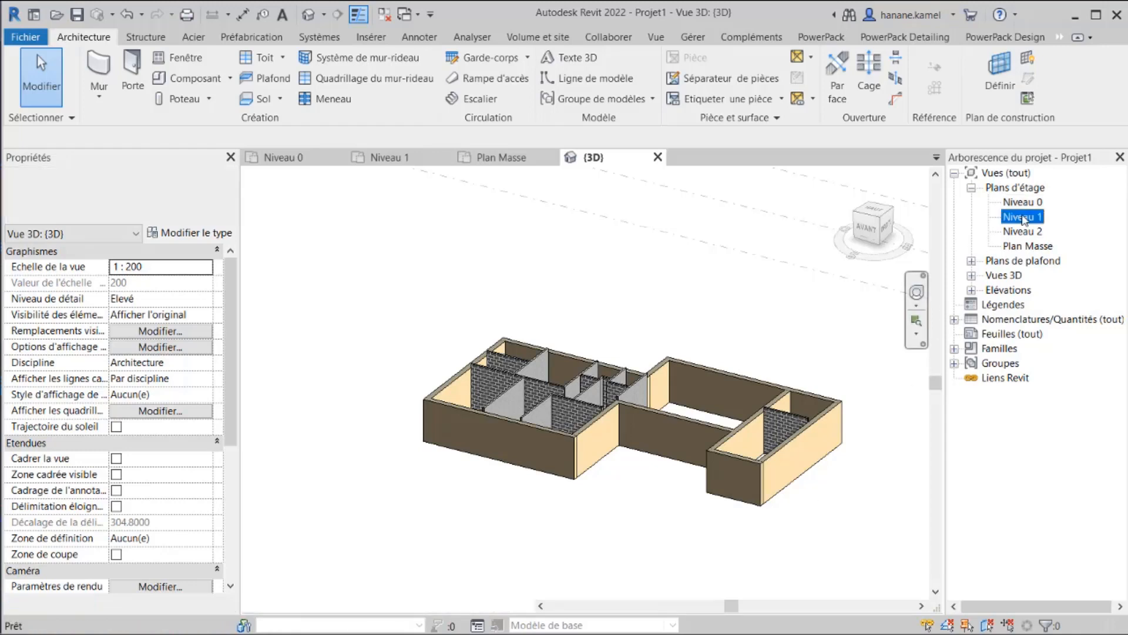
double_click(1022, 218)
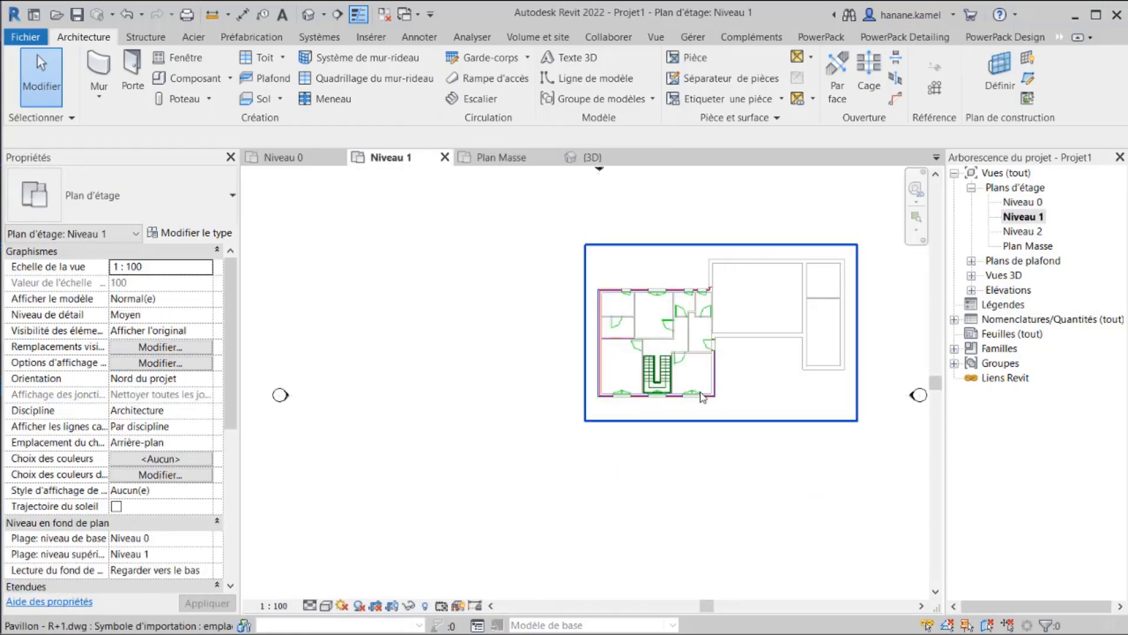
double_click(1023, 202)
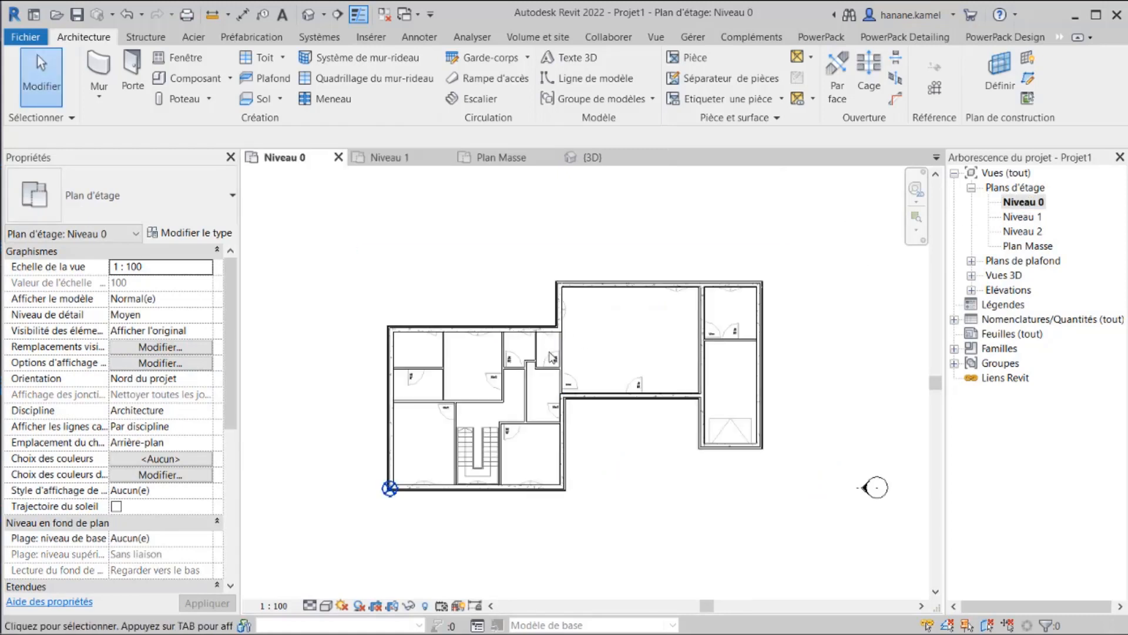
scroll(551, 357, "up", 3)
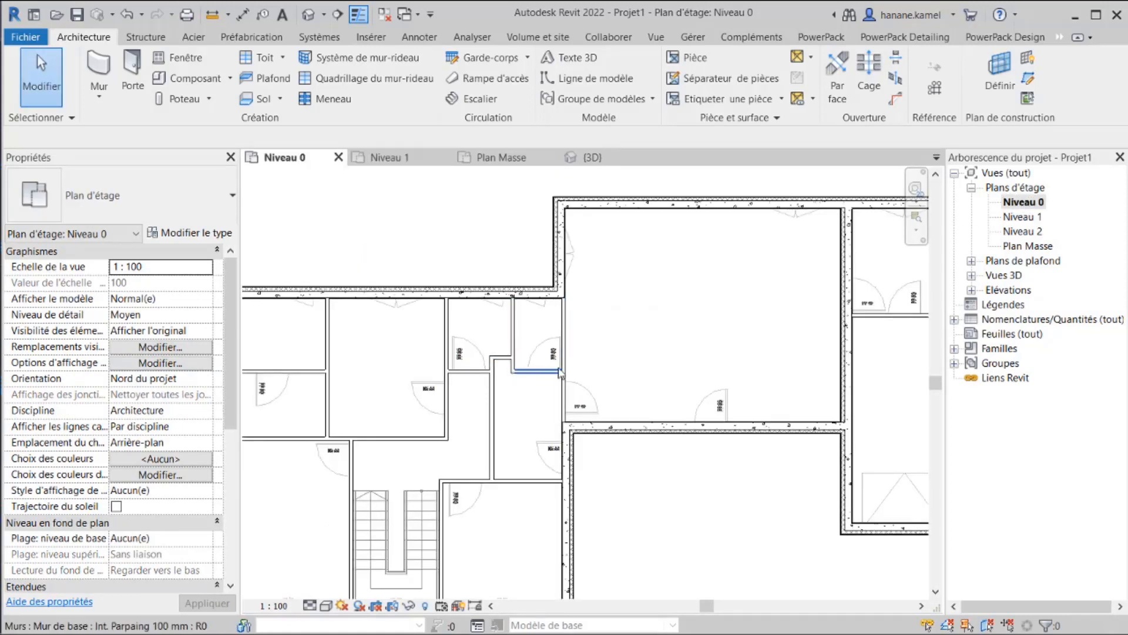
scroll(559, 373, "down", 4)
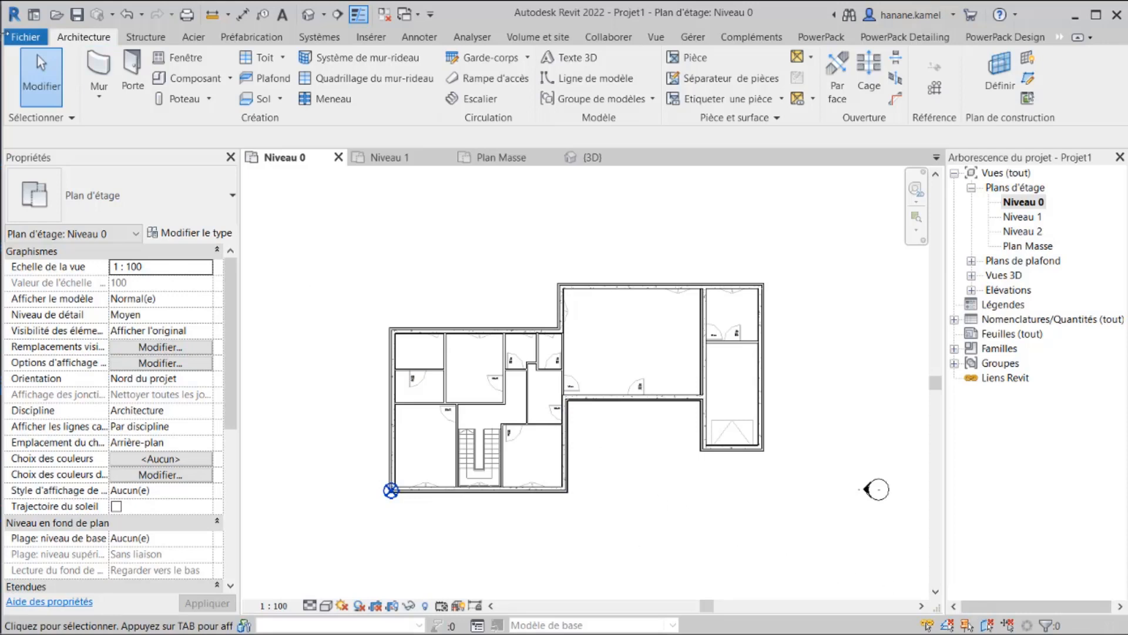
- Start a DWG export of the current Niveau 0 floor plan
left_click(26, 38)
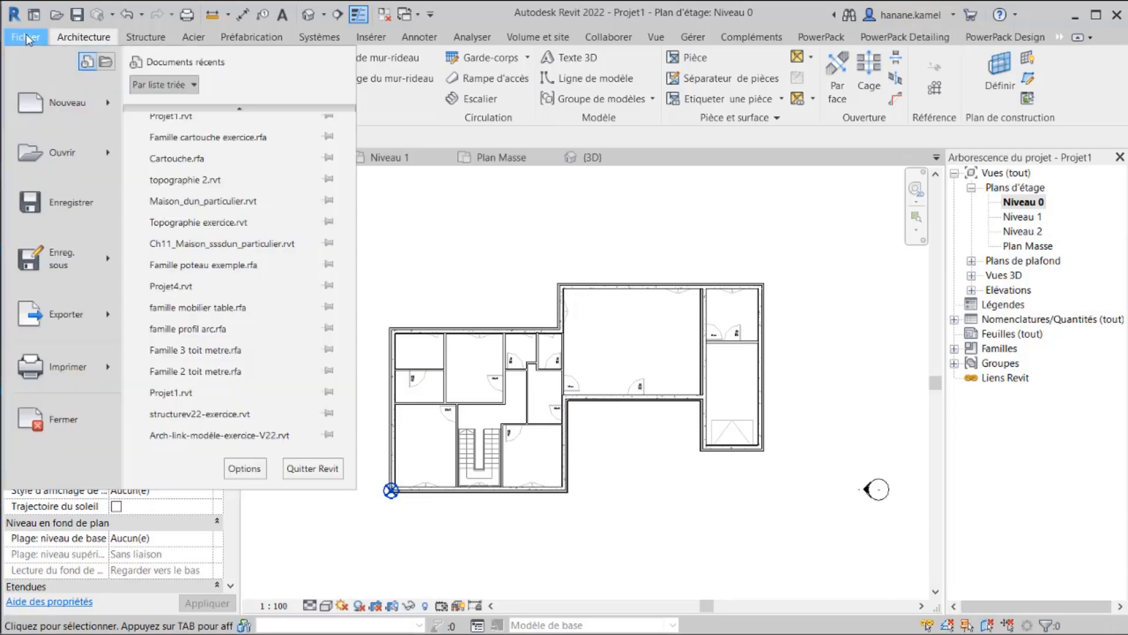
mouse_move(110, 316)
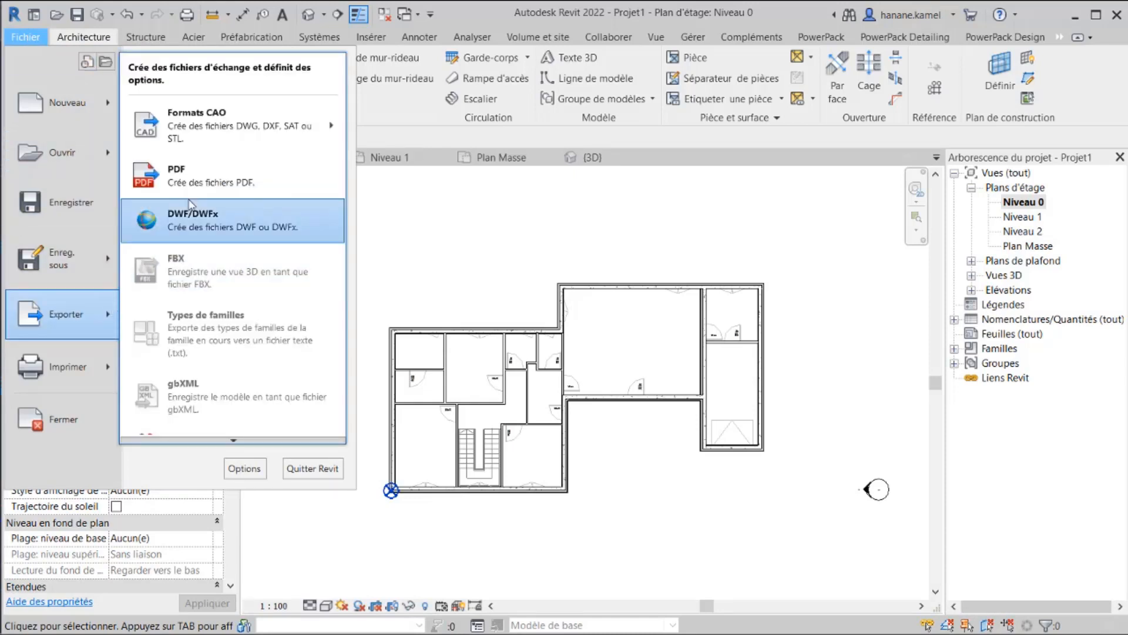
mouse_move(305, 136)
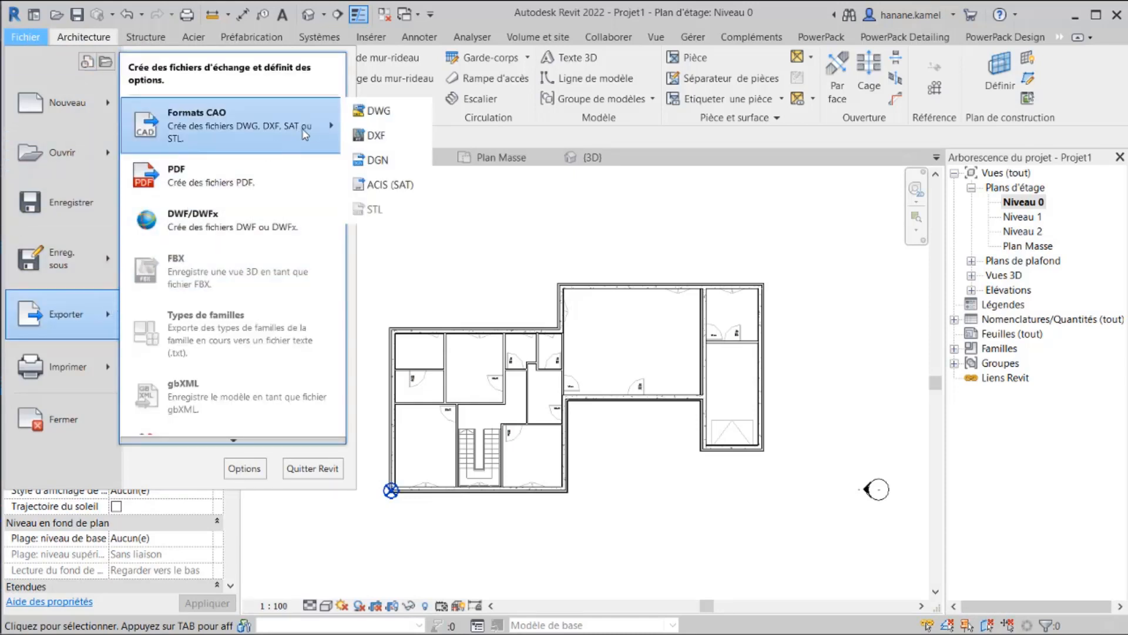
left_click(381, 113)
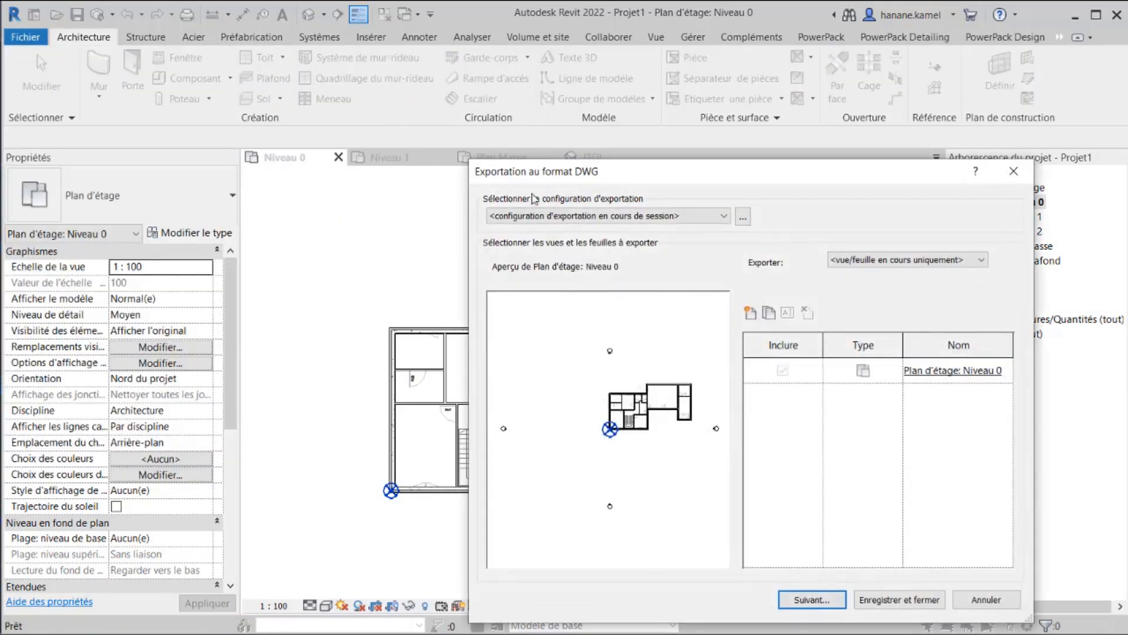
- Open the current DWG export configuration and review its layer, line, pattern, text and font, colour and solid settings
left_click(742, 217)
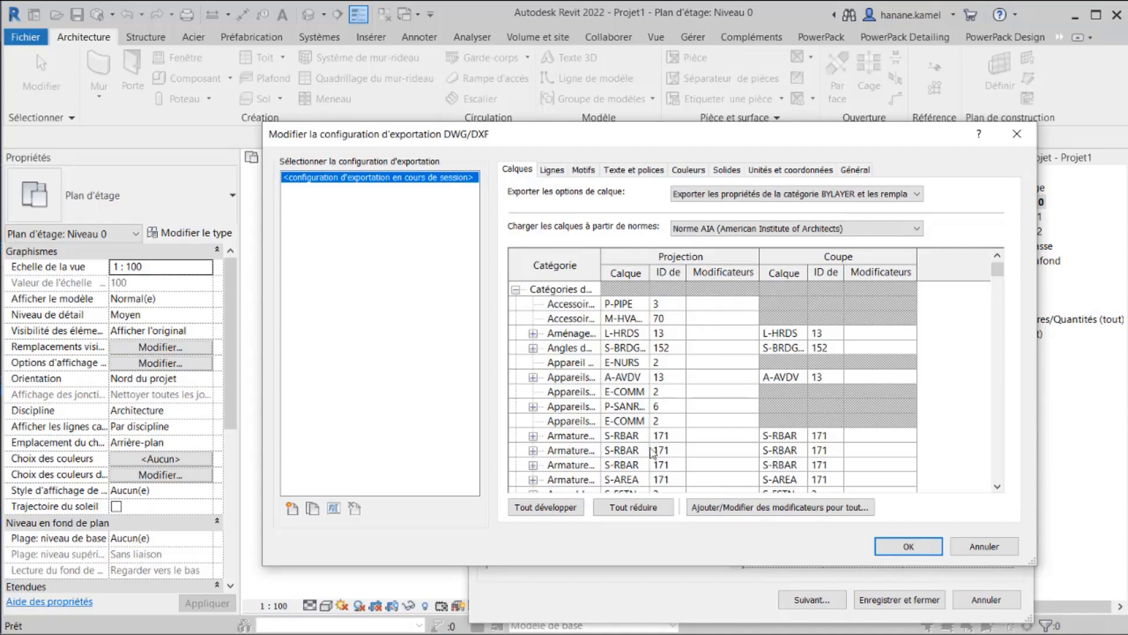
left_click(551, 170)
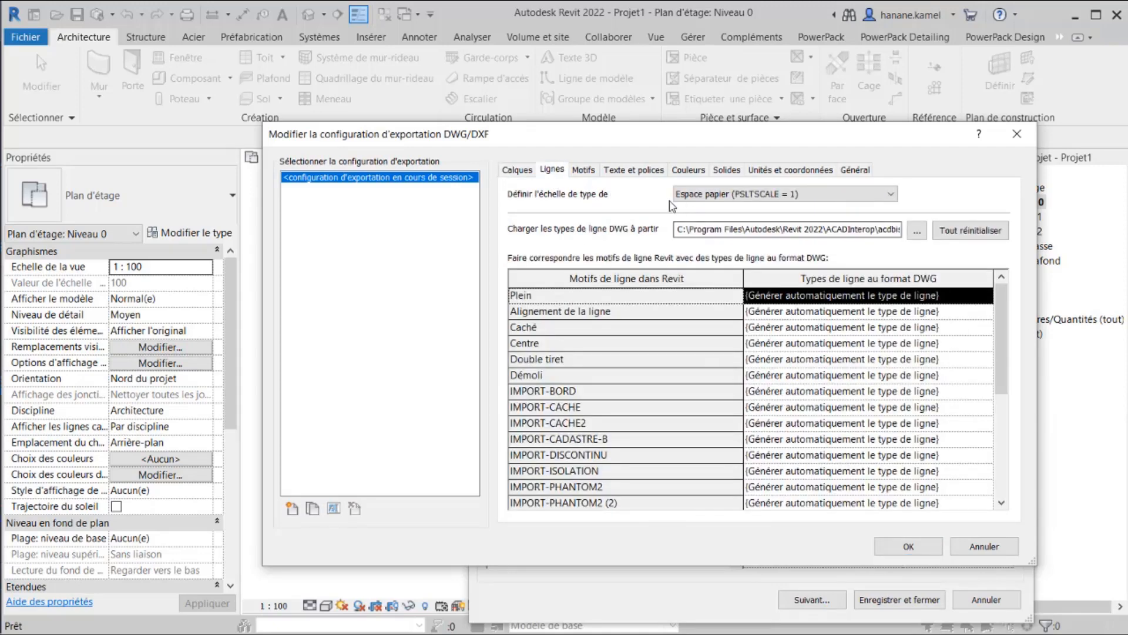
left_click(583, 170)
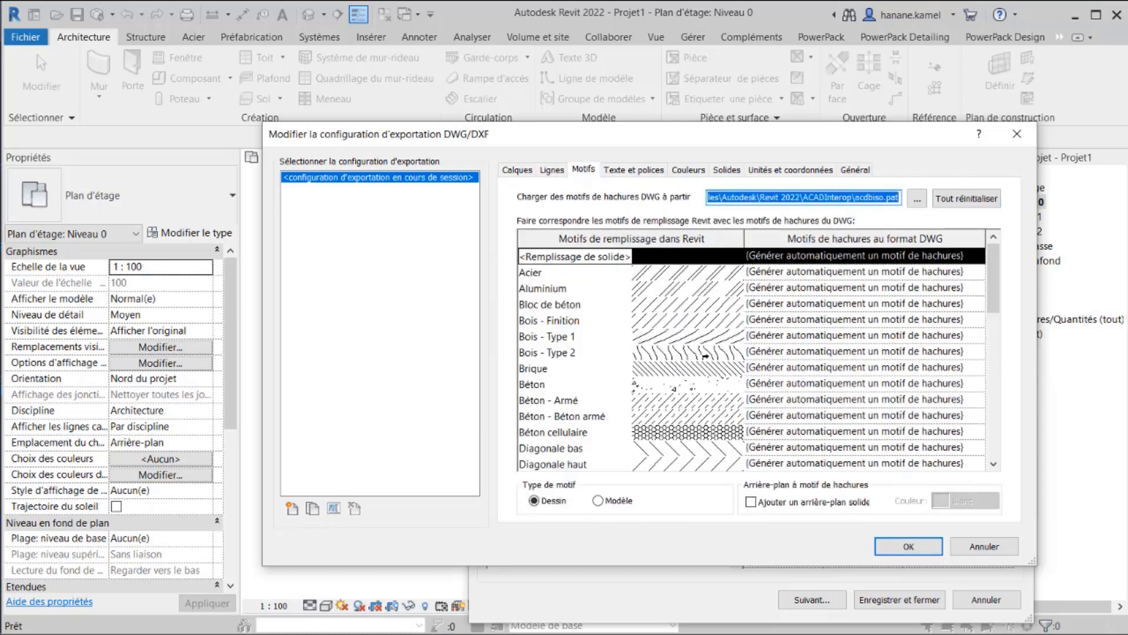
left_click(638, 172)
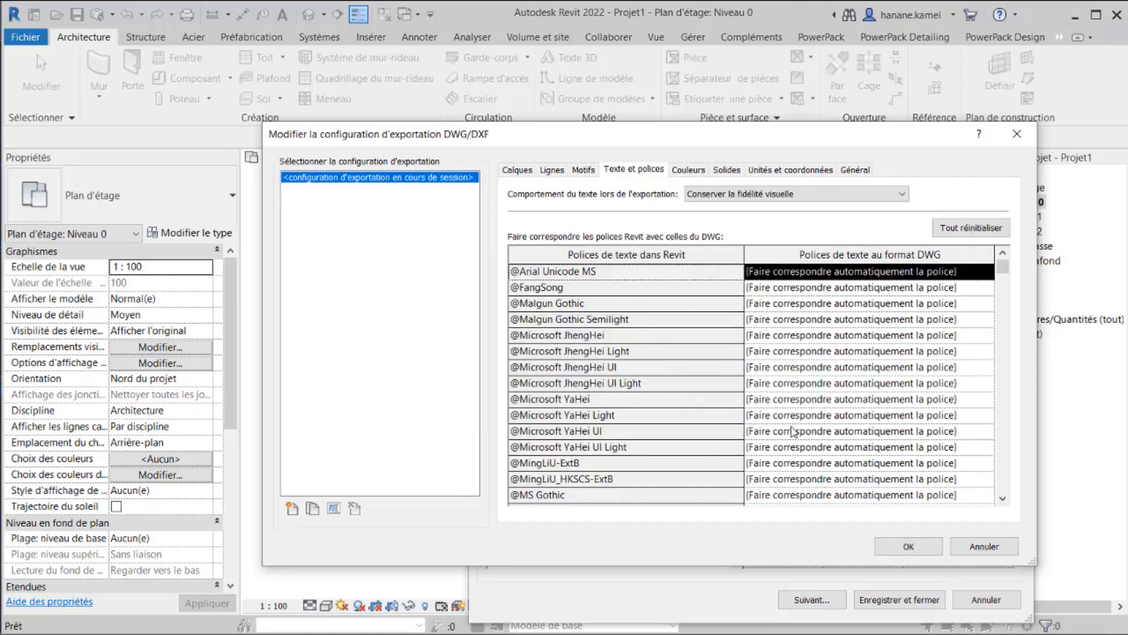
left_click(687, 170)
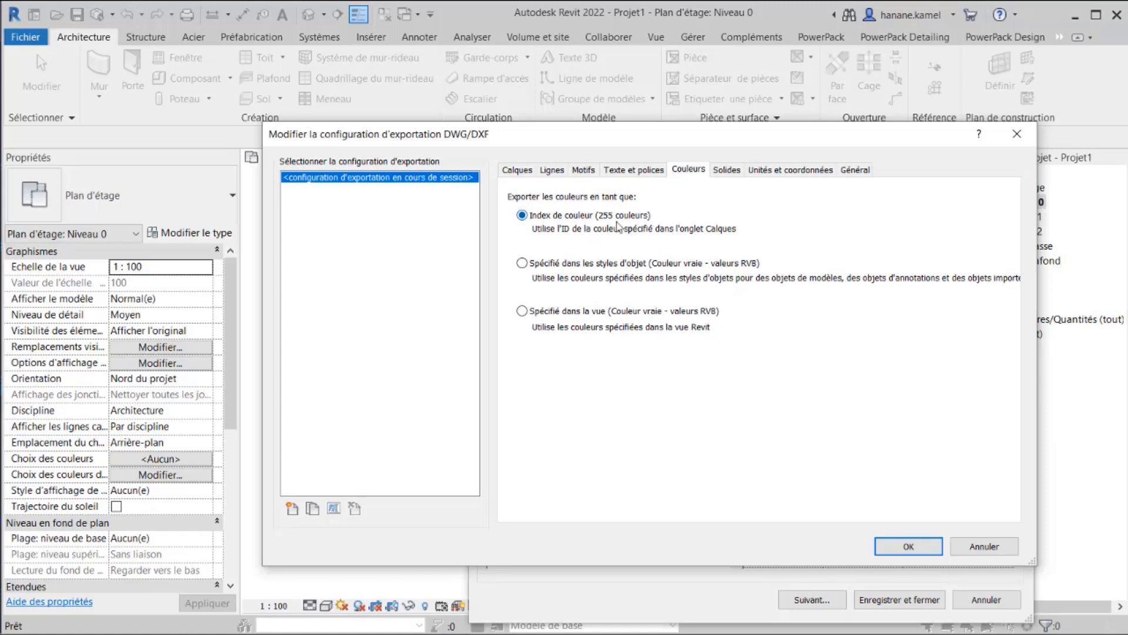
left_click(732, 174)
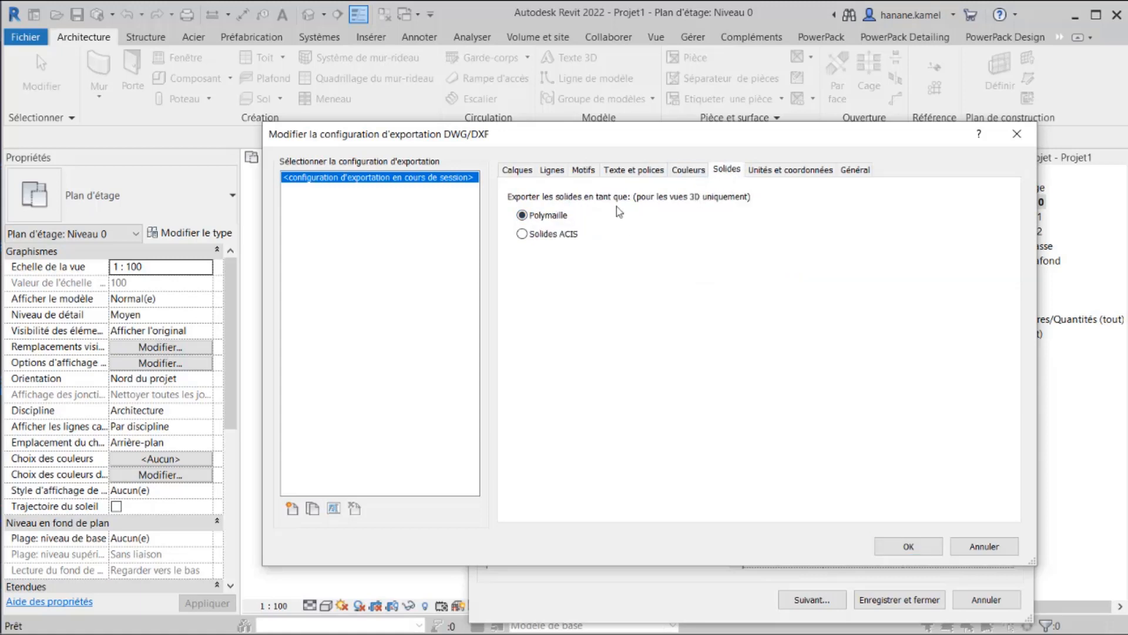
- Set the DWG export unit to metres, review the general and layer options, and accept the export configuration
left_click(783, 177)
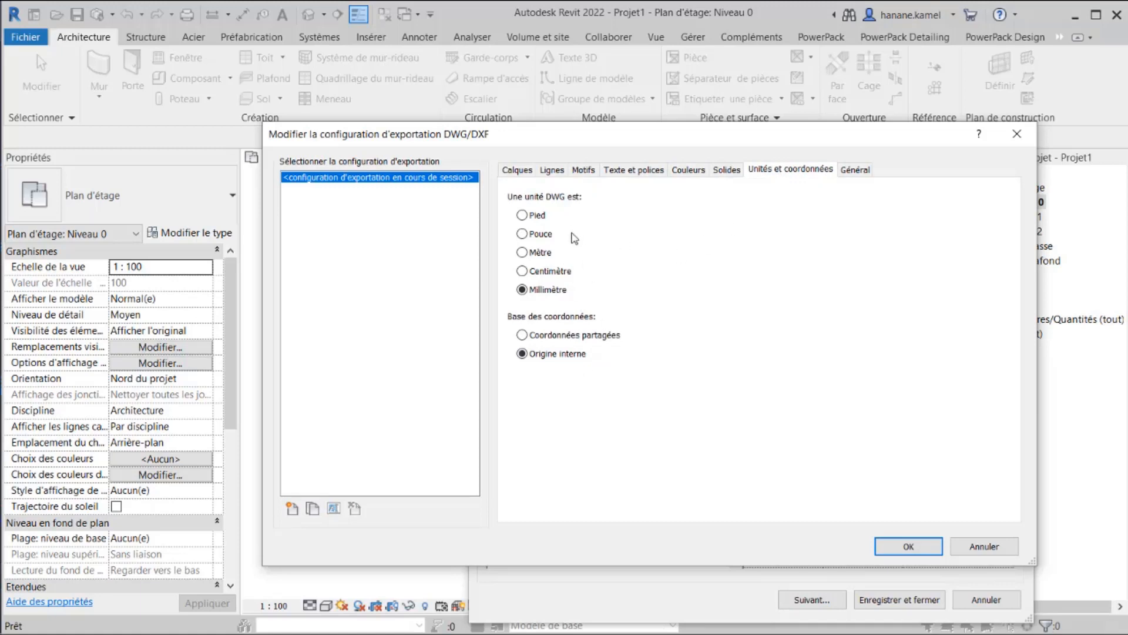
left_click(542, 252)
left_click(857, 170)
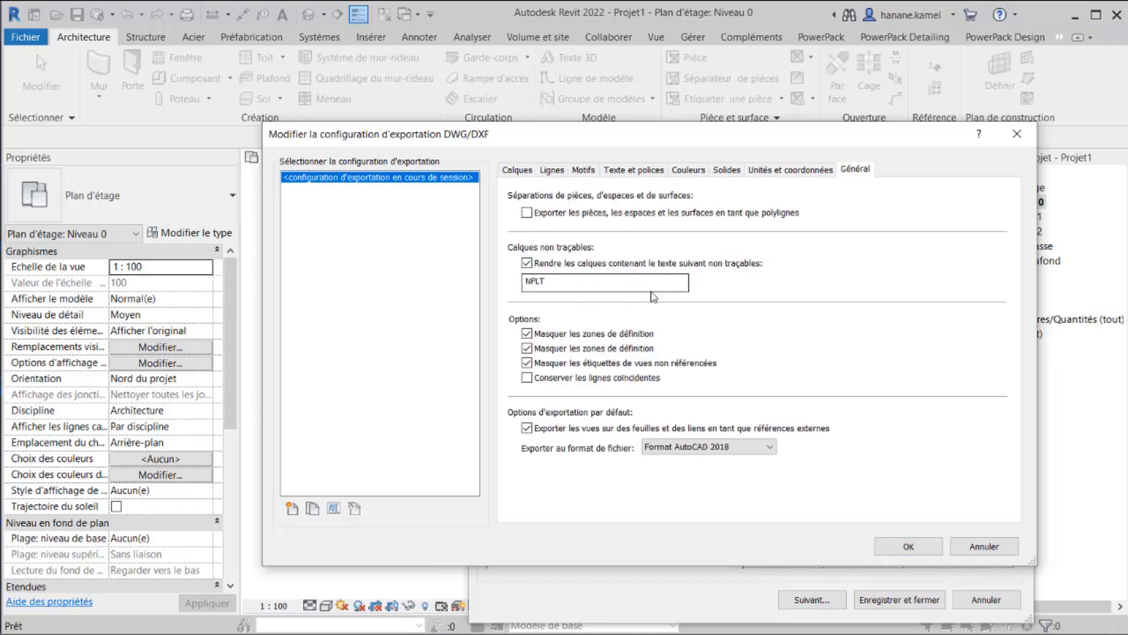
left_click(915, 540)
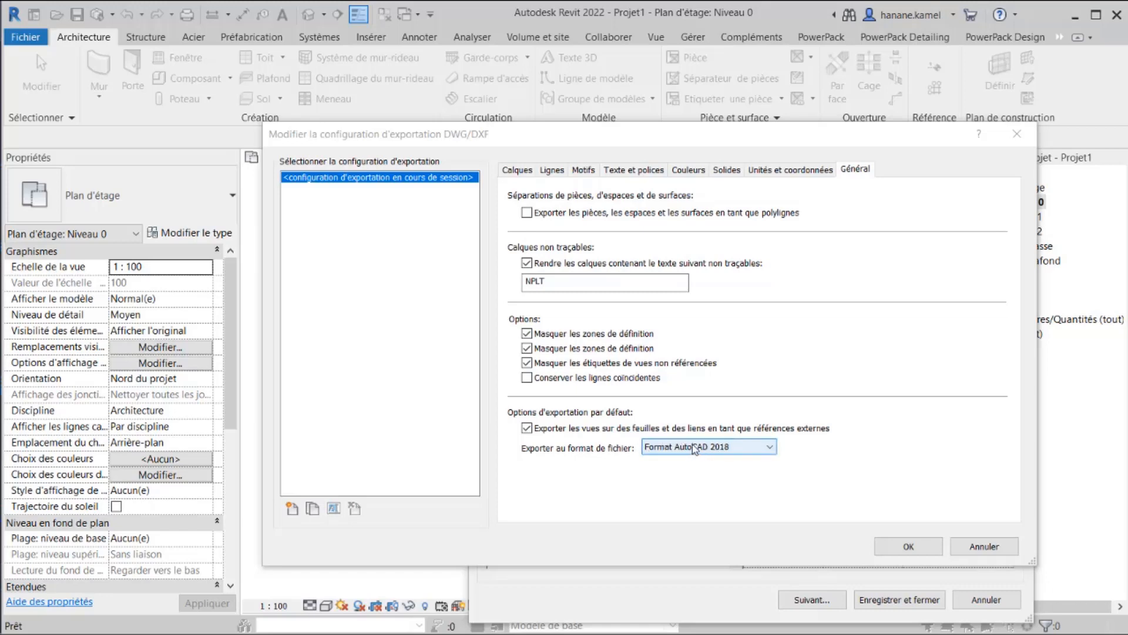
left_click(519, 170)
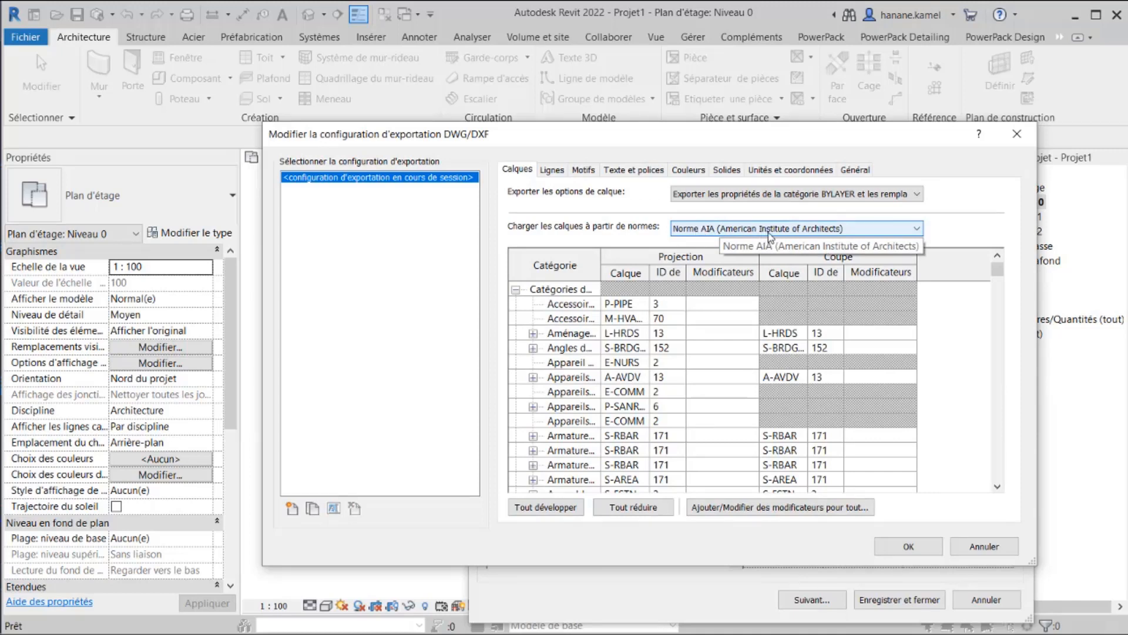
left_click(909, 547)
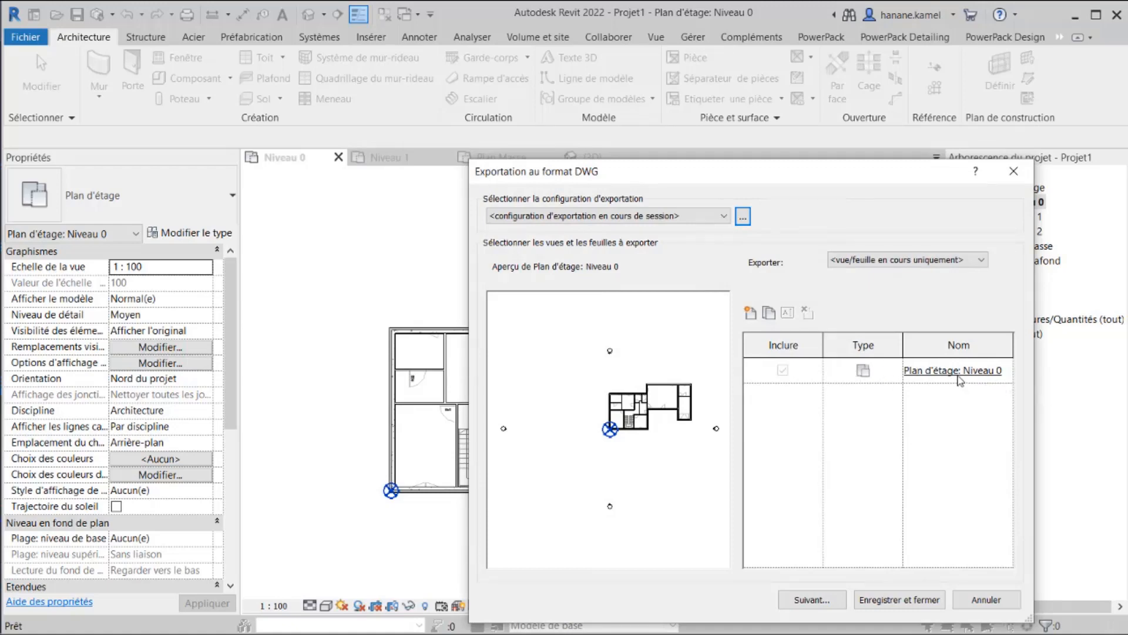
- Export the Niveau 0 plan as an AutoCAD 2018 DWG into the Wébinaire autocad à Revit folder, without external references for views and links
left_click(817, 599)
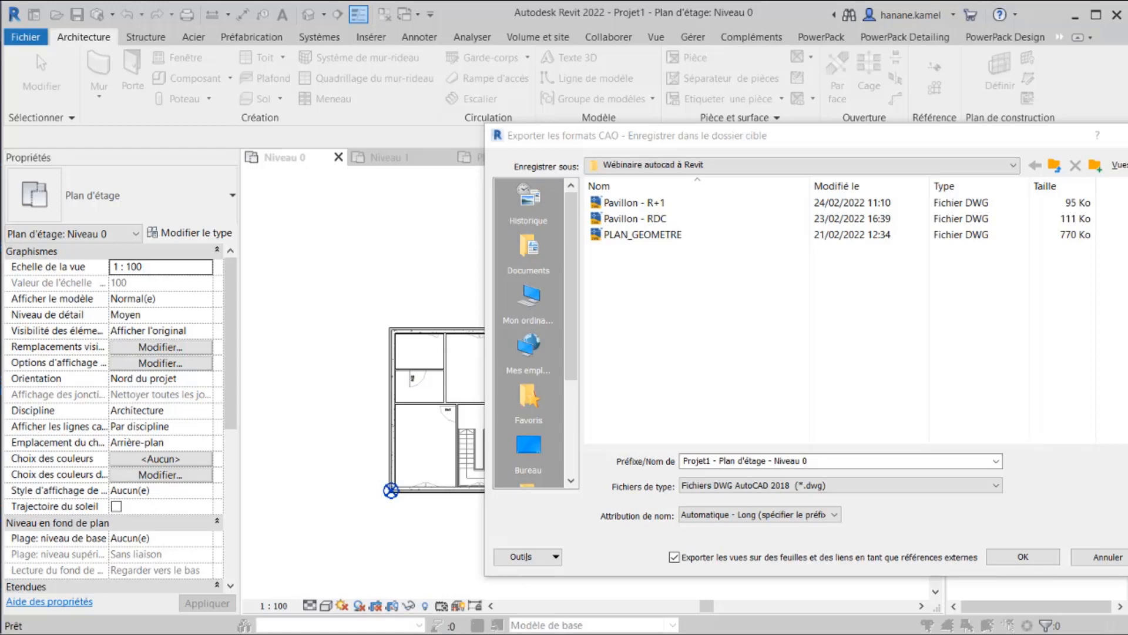
left_click(674, 558)
left_click(1016, 561)
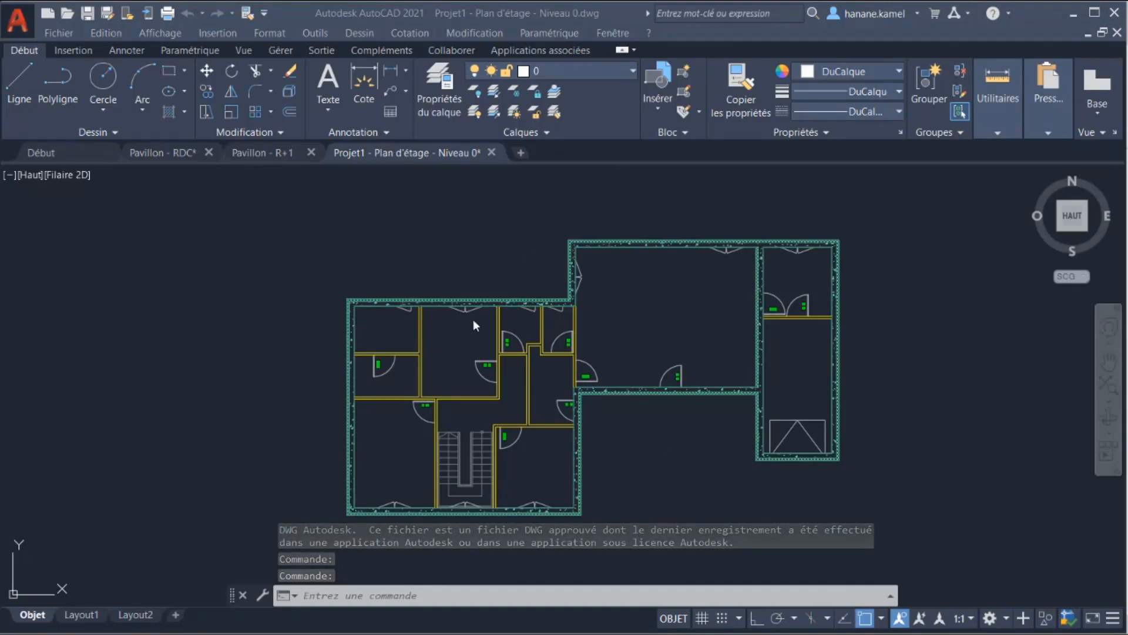
- Examine the walls, doors and stairs of the exported Niveau 0 plan in AutoCAD
scroll(724, 327, "up", 5)
scroll(711, 343, "down", 5)
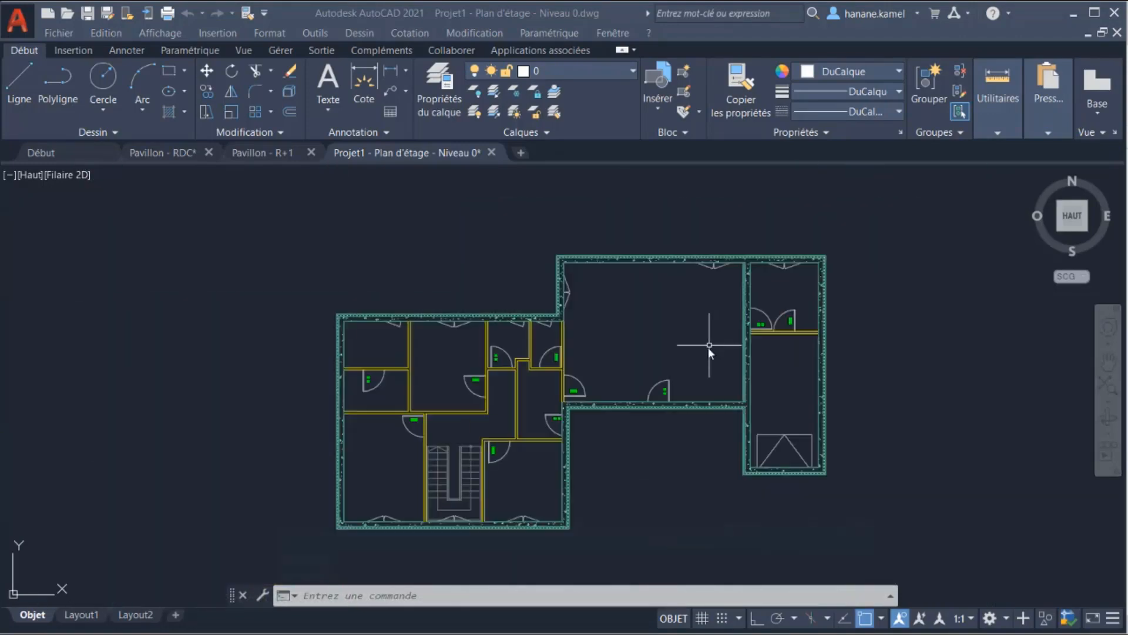
scroll(668, 401, "up", 3)
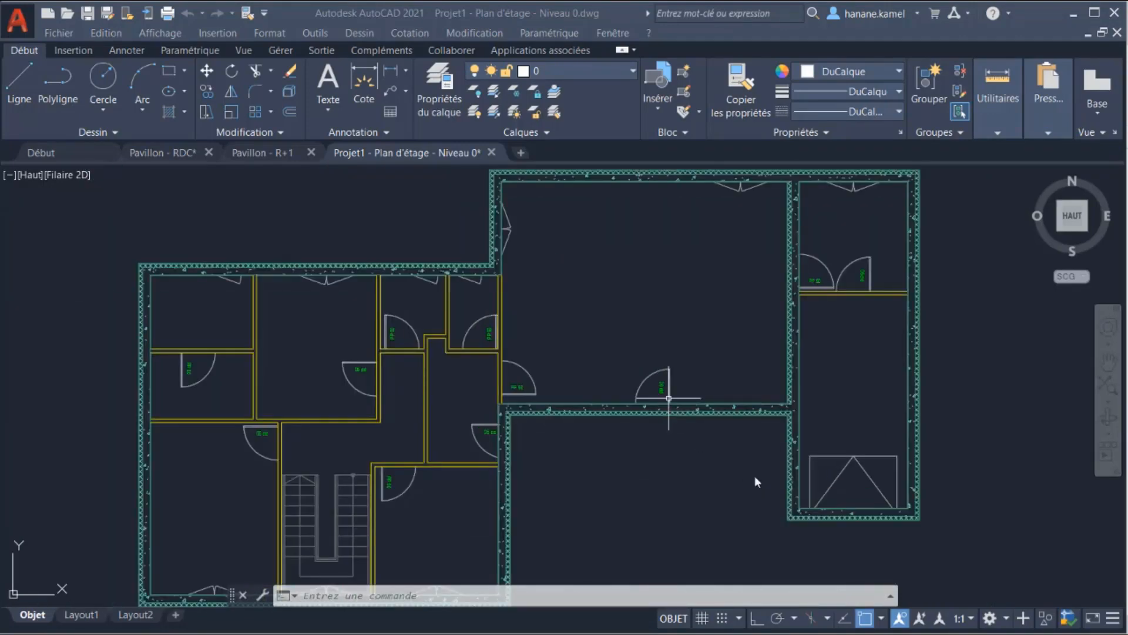